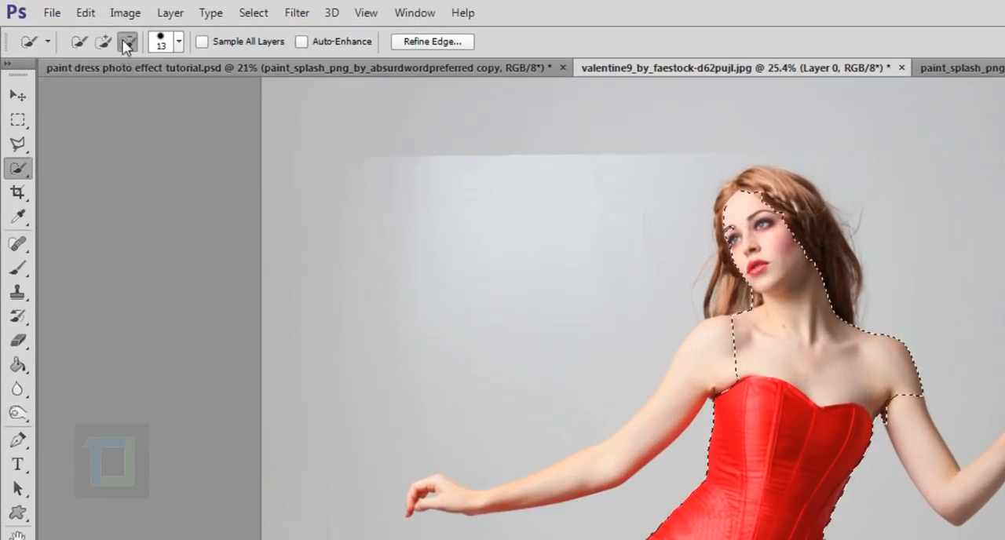
- Add the woman's lowered arm and hand to the selection with Quick Selection in add mode
{"action": "left_click", "coordinate": [103, 40]}
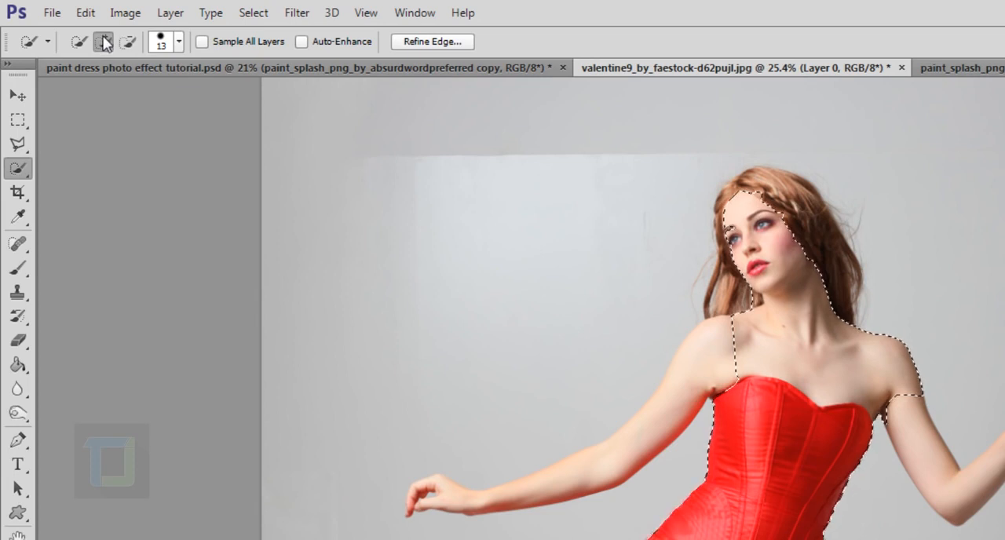
{"action": "mouse_move", "coordinate": [678, 364]}
{"action": "left_mouse_down"}
{"action": "mouse_move", "coordinate": [684, 396]}
{"action": "mouse_move", "coordinate": [644, 437]}
{"action": "mouse_move", "coordinate": [606, 465]}
{"action": "mouse_move", "coordinate": [519, 489]}
{"action": "left_mouse_up"}
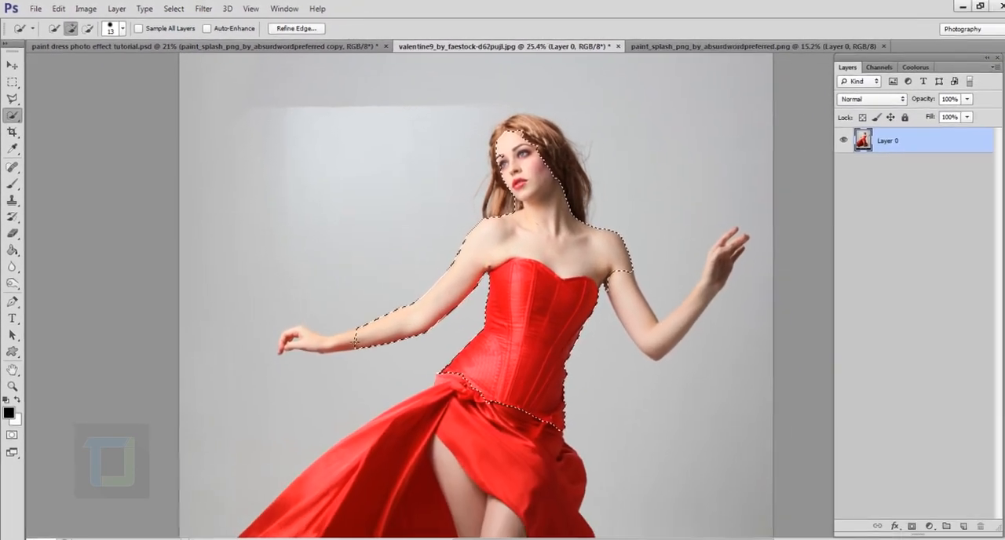
{"action": "left_click_drag", "start_coordinate": [356, 342], "coordinate": [307, 338]}
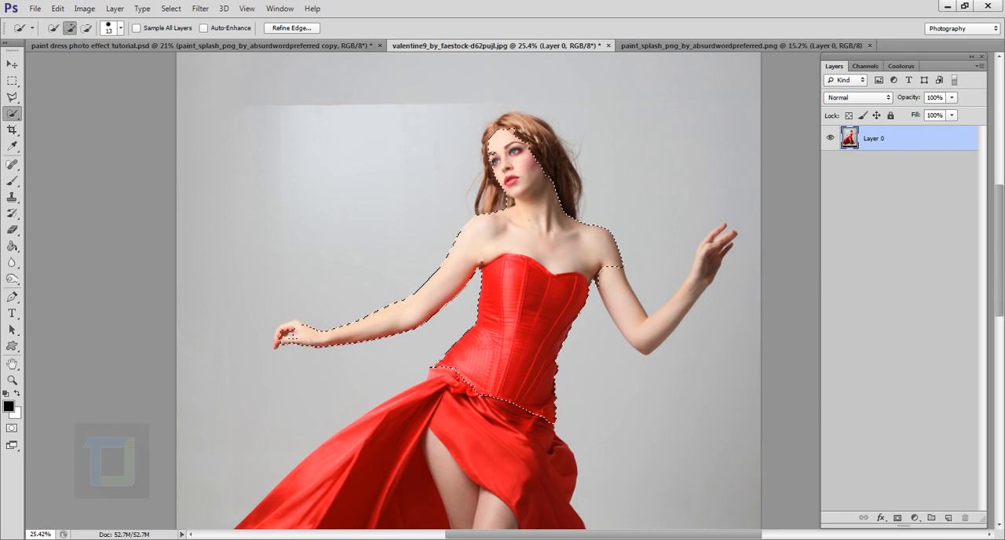
{"action": "scroll", "coordinate": [264, 377], "scroll_direction": "up", "scroll_amount": 8}
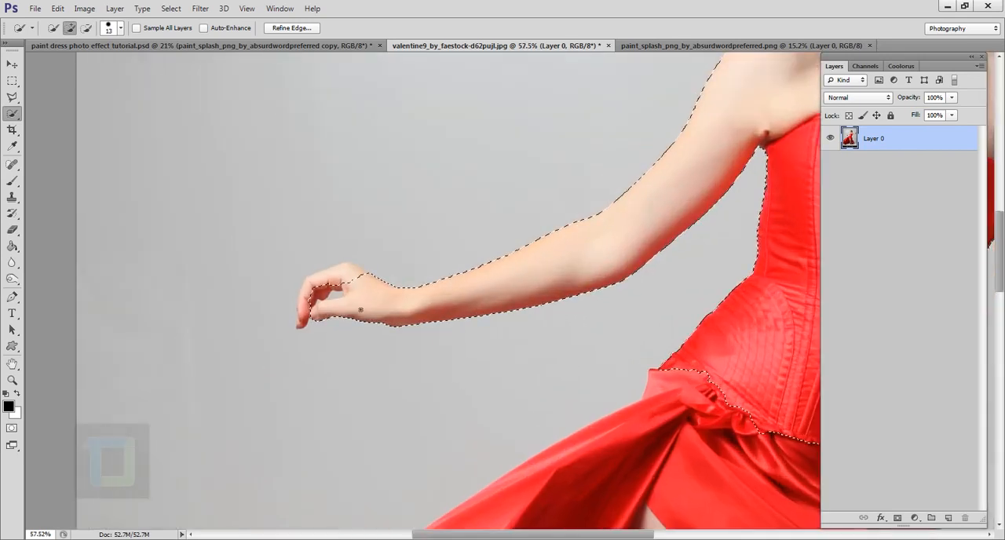
{"action": "mouse_move", "coordinate": [347, 304]}
{"action": "left_mouse_down"}
{"action": "mouse_move", "coordinate": [296, 271]}
{"action": "mouse_move", "coordinate": [313, 247]}
{"action": "mouse_move", "coordinate": [330, 251]}
{"action": "mouse_move", "coordinate": [272, 265]}
{"action": "mouse_move", "coordinate": [243, 342]}
{"action": "left_mouse_up"}
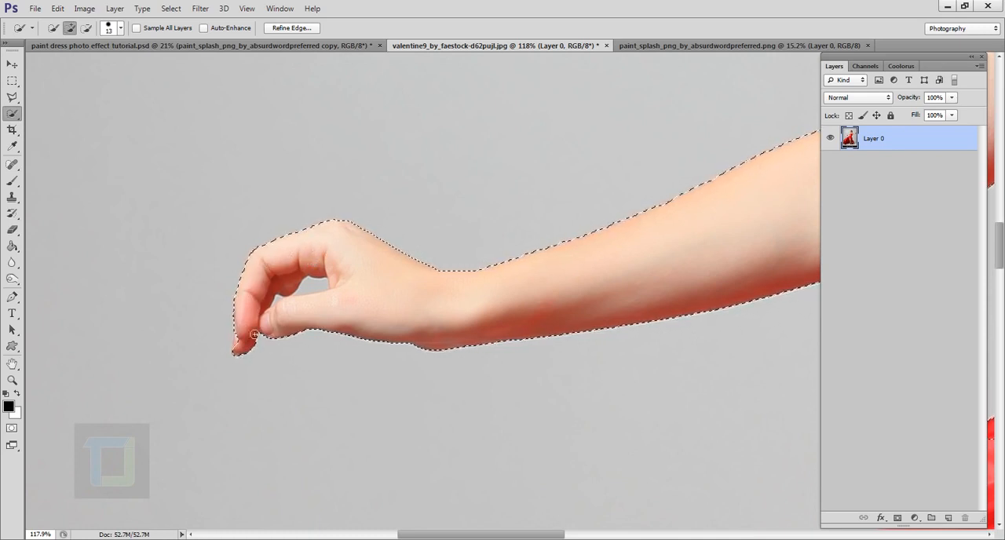
- Extend the quick selection over the raised forearm, hand and fingers on the other side
{"action": "scroll", "coordinate": [372, 288], "scroll_direction": "down", "scroll_amount": 2}
{"action": "scroll", "coordinate": [372, 288], "scroll_direction": "down", "scroll_amount": 3}
{"action": "scroll", "coordinate": [650, 267], "scroll_direction": "up", "scroll_amount": 2}
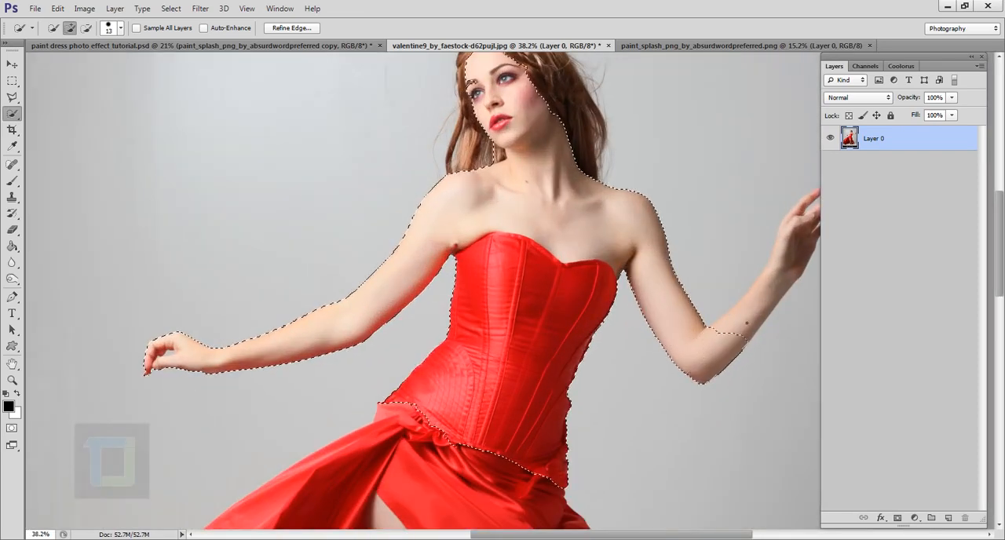
{"action": "scroll", "coordinate": [768, 292], "scroll_direction": "up", "scroll_amount": 4}
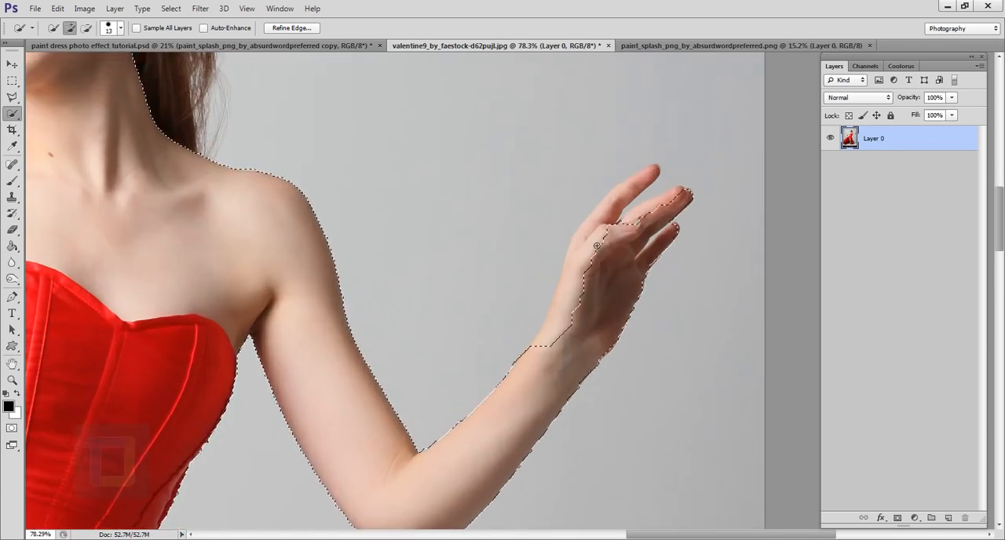
{"action": "mouse_move", "coordinate": [619, 254]}
{"action": "left_mouse_down"}
{"action": "mouse_move", "coordinate": [646, 181]}
{"action": "mouse_move", "coordinate": [594, 237]}
{"action": "left_mouse_up"}
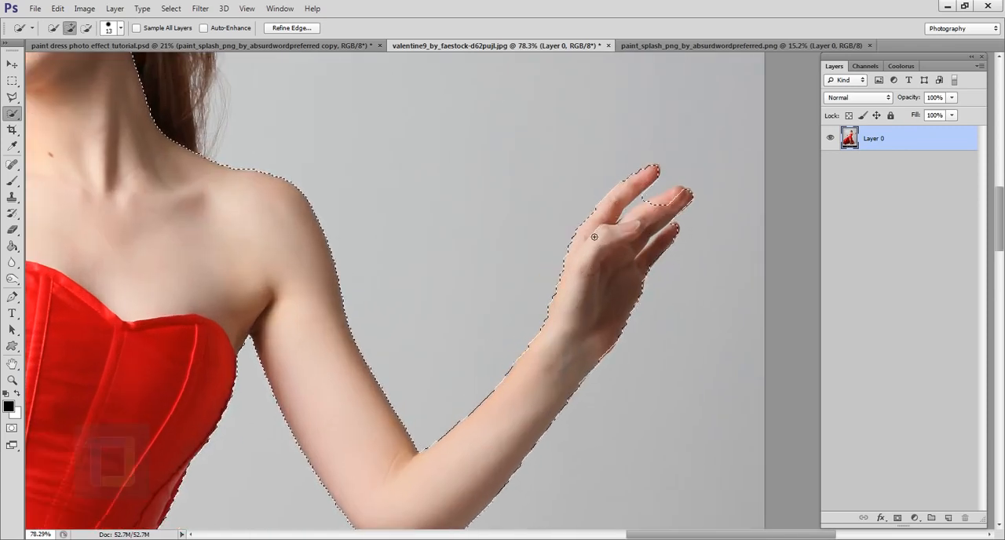
{"action": "left_click", "coordinate": [664, 208]}
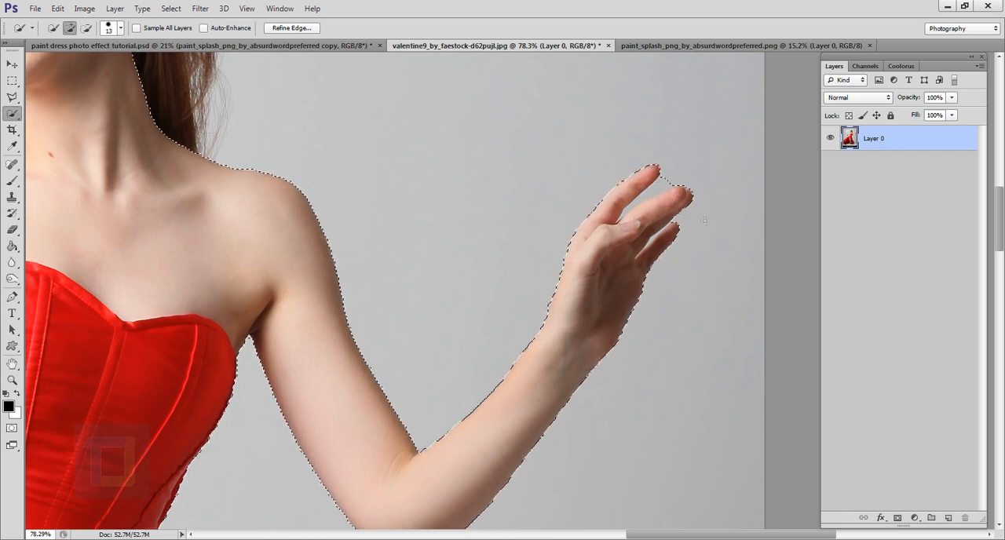
- Add the upper front part of the red skirt below the corset to the selection
{"action": "scroll", "coordinate": [675, 227], "scroll_direction": "down", "scroll_amount": 6}
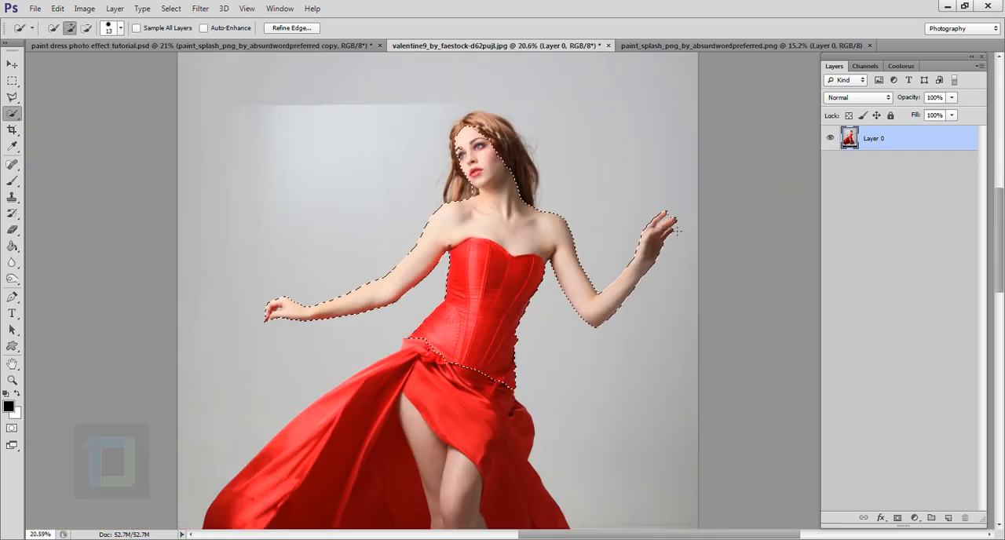
{"action": "scroll", "coordinate": [502, 362], "scroll_direction": "up", "scroll_amount": 6}
{"action": "scroll", "coordinate": [281, 353], "scroll_direction": "down", "scroll_amount": 5}
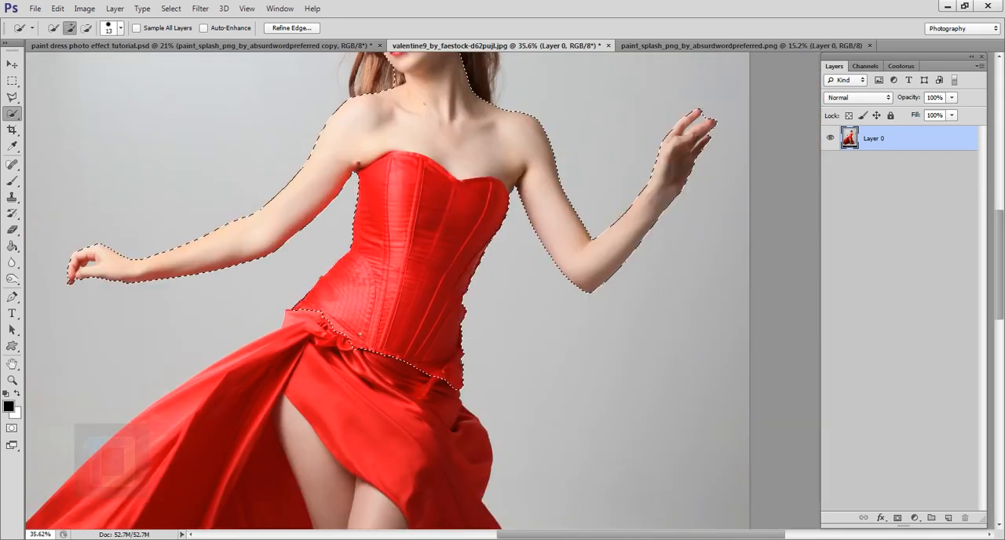
{"action": "mouse_move", "coordinate": [322, 313]}
{"action": "left_mouse_down"}
{"action": "mouse_move", "coordinate": [301, 320]}
{"action": "mouse_move", "coordinate": [298, 367]}
{"action": "mouse_move", "coordinate": [386, 404]}
{"action": "mouse_move", "coordinate": [445, 411]}
{"action": "left_mouse_up"}
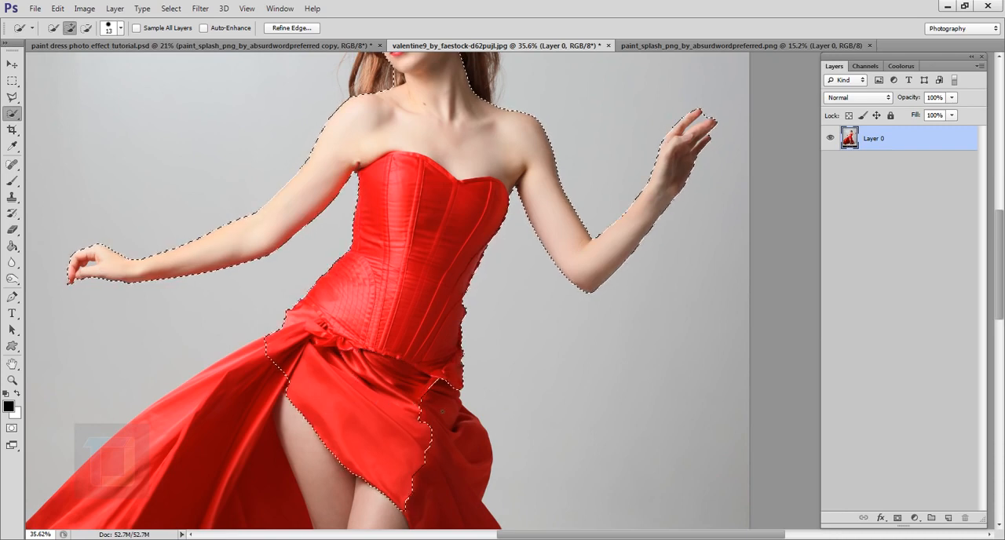
- Add the woman's hair on both sides and the top of her head to the selection
{"action": "scroll", "coordinate": [444, 412], "scroll_direction": "down", "scroll_amount": 2}
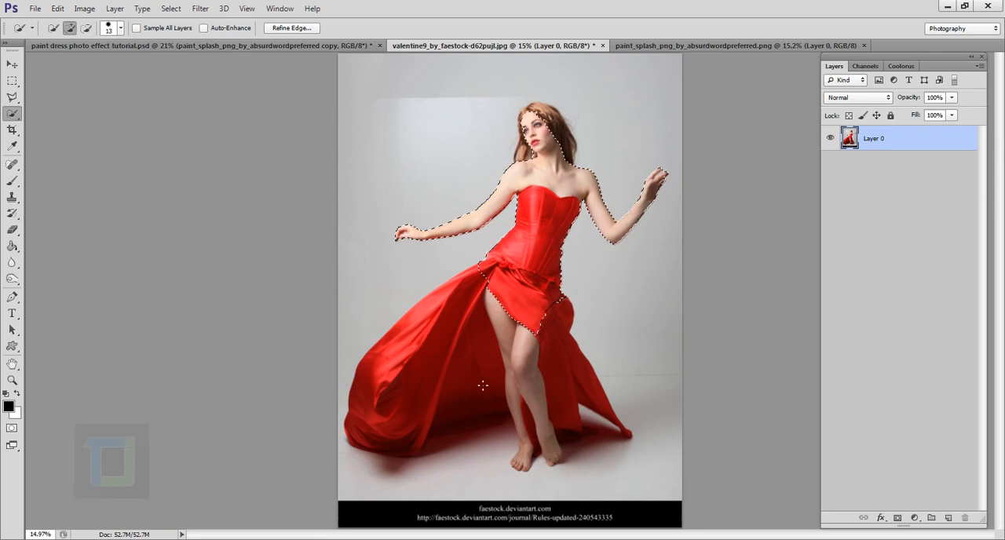
{"action": "scroll", "coordinate": [536, 322], "scroll_direction": "up", "scroll_amount": 2}
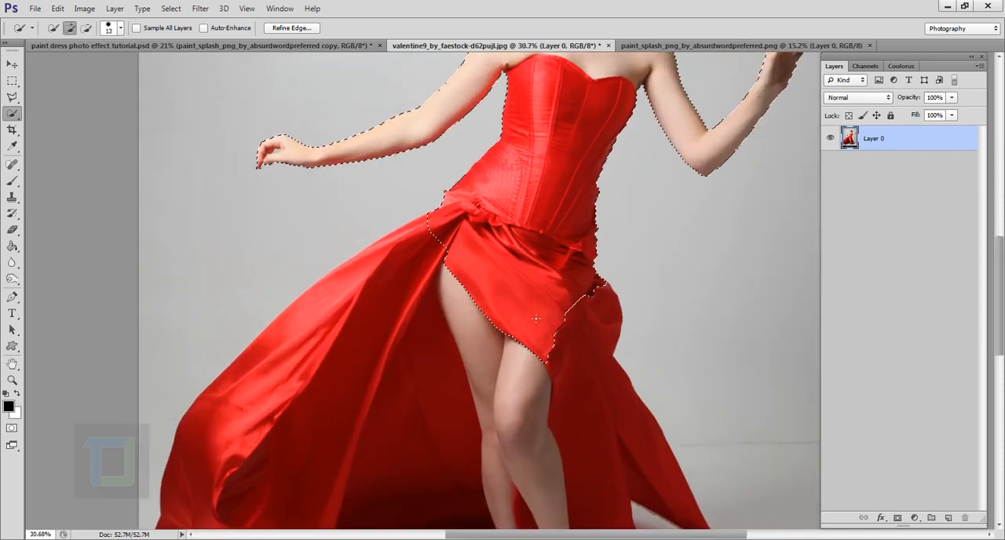
{"action": "scroll", "coordinate": [536, 320], "scroll_direction": "down", "scroll_amount": 2}
{"action": "scroll", "coordinate": [573, 102], "scroll_direction": "up", "scroll_amount": 4}
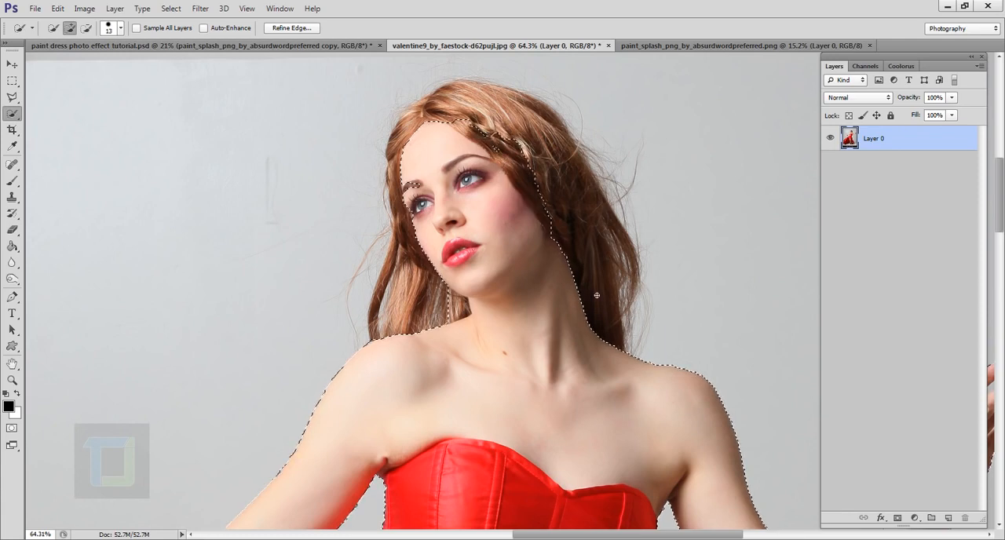
{"action": "mouse_move", "coordinate": [593, 249]}
{"action": "left_mouse_down"}
{"action": "mouse_move", "coordinate": [508, 110]}
{"action": "mouse_move", "coordinate": [450, 104]}
{"action": "mouse_move", "coordinate": [416, 125]}
{"action": "mouse_move", "coordinate": [502, 110]}
{"action": "mouse_move", "coordinate": [568, 202]}
{"action": "left_mouse_up"}
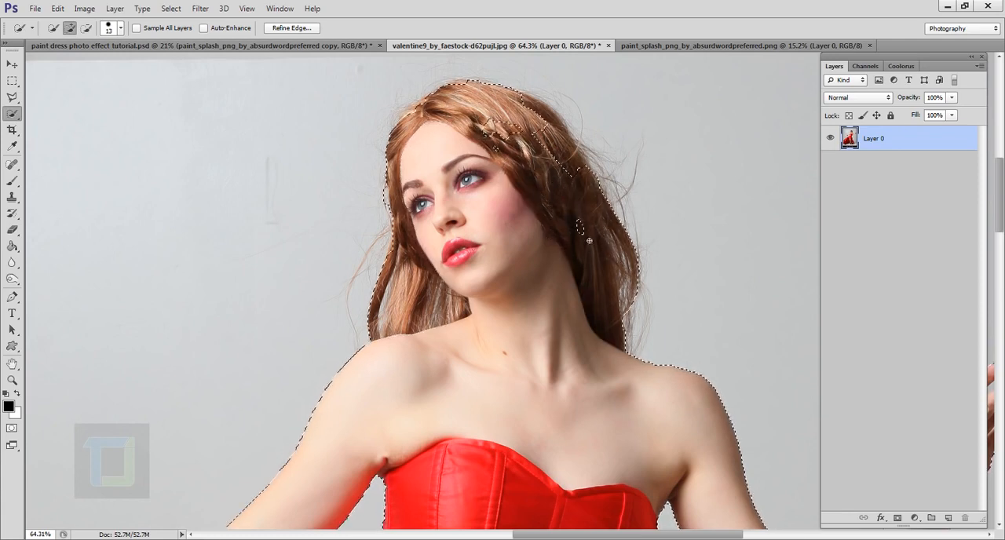
{"action": "scroll", "coordinate": [578, 152], "scroll_direction": "down", "scroll_amount": 4}
{"action": "scroll", "coordinate": [577, 151], "scroll_direction": "up", "scroll_amount": 5}
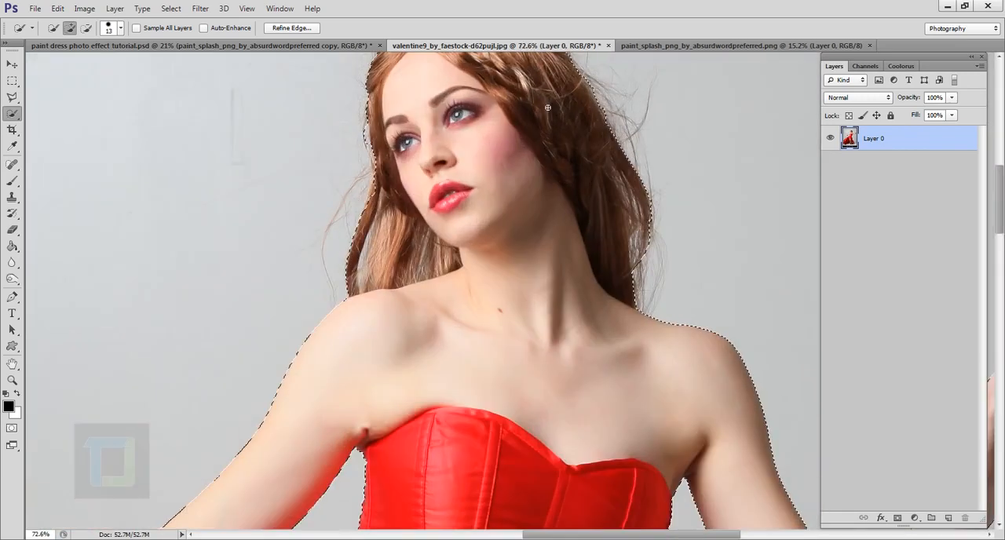
{"action": "scroll", "coordinate": [577, 151], "scroll_direction": "down", "scroll_amount": 2}
{"action": "scroll", "coordinate": [552, 110], "scroll_direction": "down", "scroll_amount": 2}
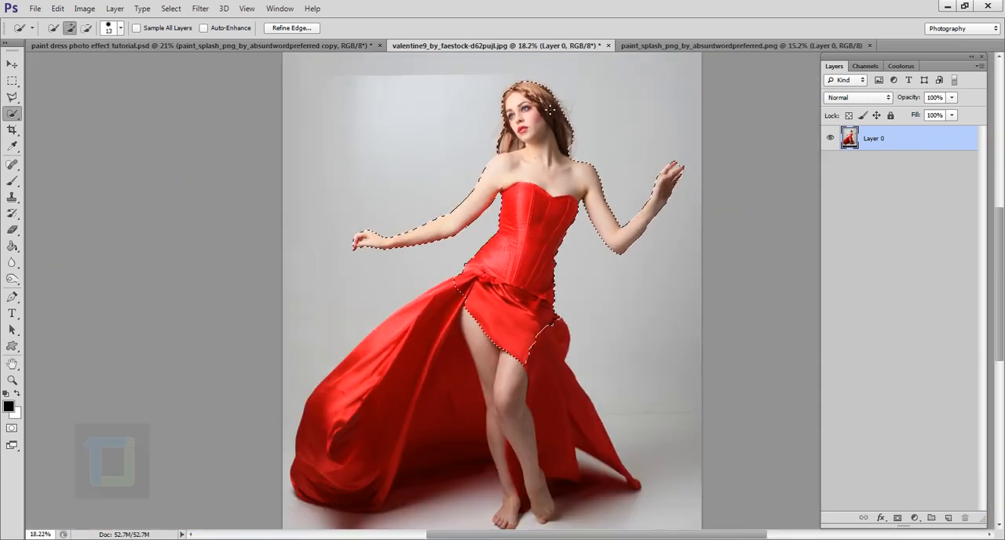
- Subtract the background gaps between the thumb and fingers of the lowered hand using the Magnetic Lasso
{"action": "scroll", "coordinate": [350, 228], "scroll_direction": "up", "scroll_amount": 5}
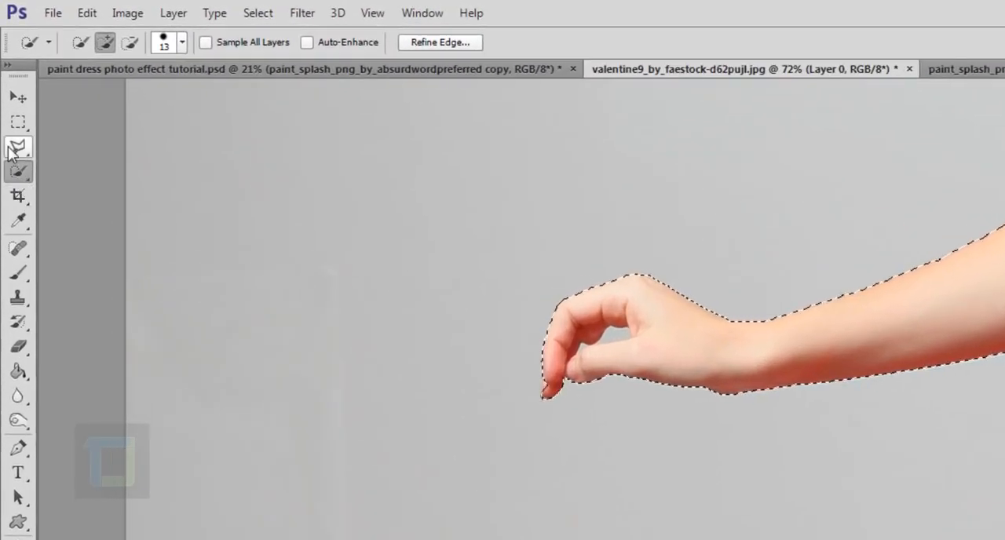
{"action": "left_click", "coordinate": [17, 147]}
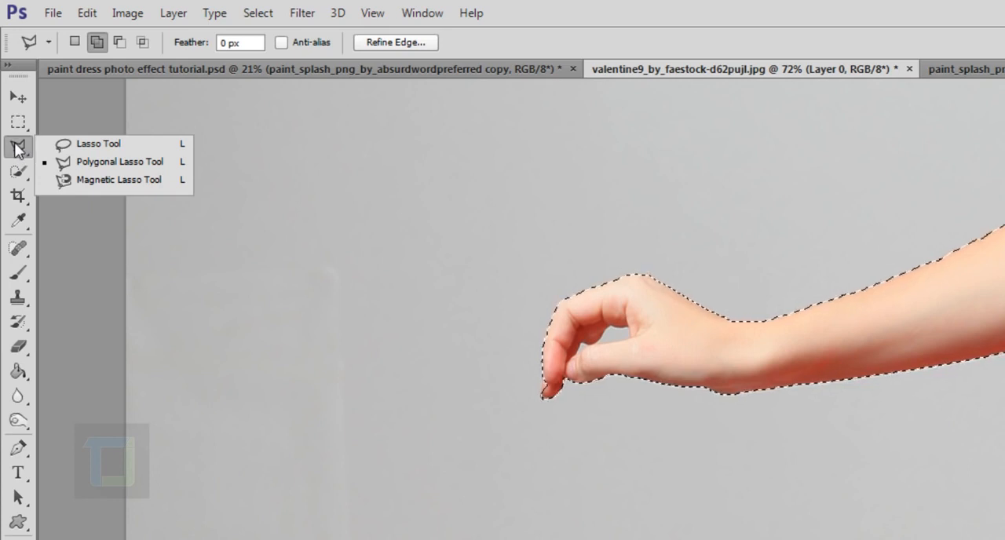
{"action": "left_click", "coordinate": [108, 182]}
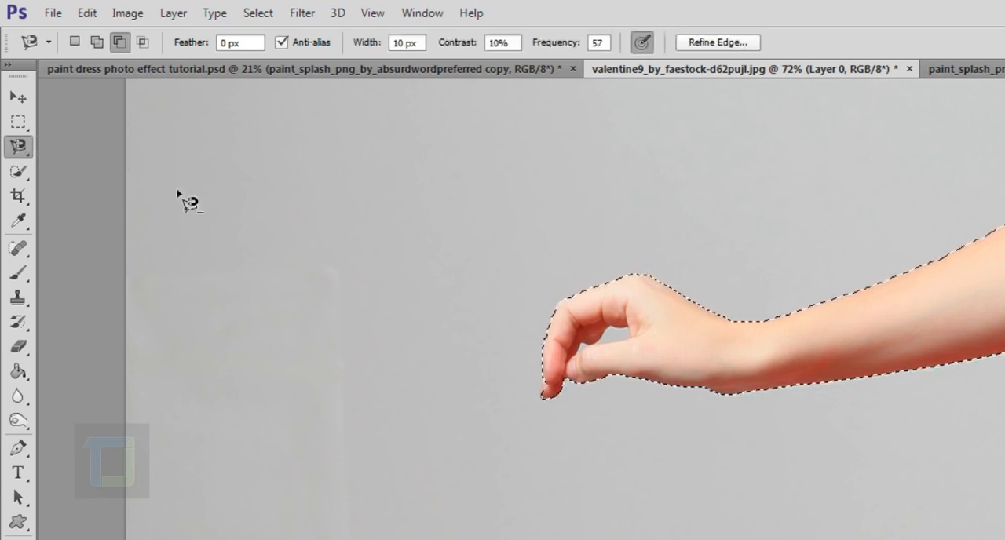
{"action": "scroll", "coordinate": [601, 307], "scroll_direction": "up", "scroll_amount": 5}
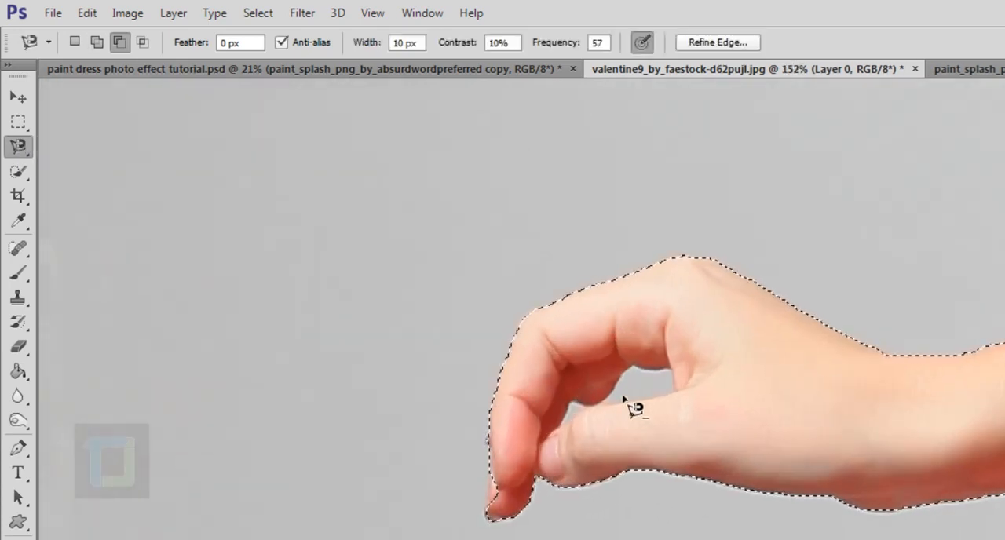
{"action": "scroll", "coordinate": [628, 405], "scroll_direction": "up", "scroll_amount": 2}
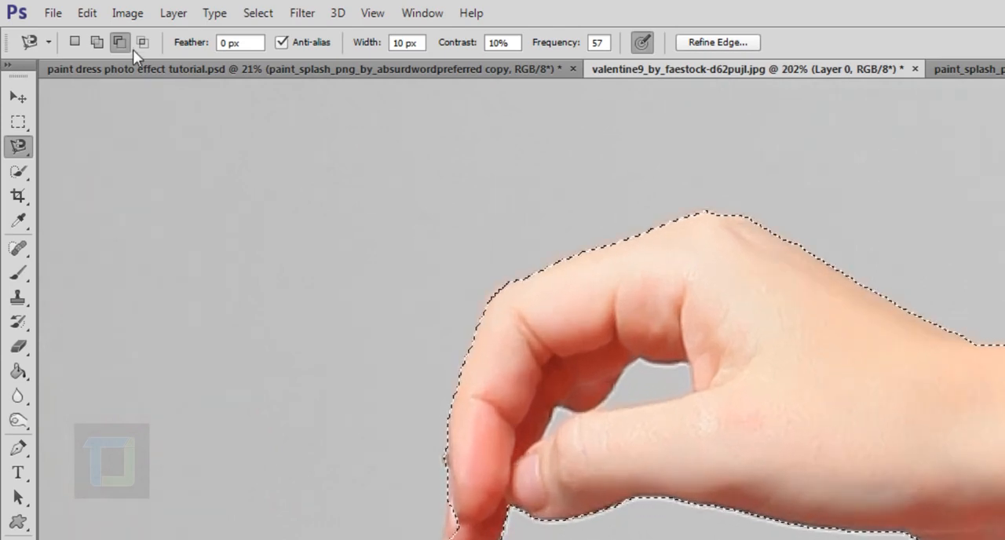
{"action": "scroll", "coordinate": [390, 236], "scroll_direction": "up", "scroll_amount": 7}
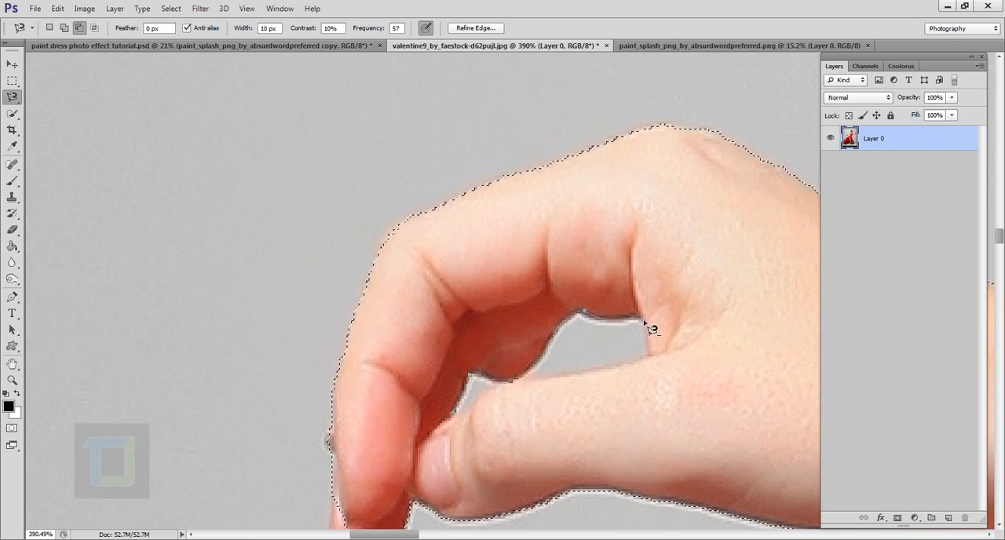
{"action": "left_click", "coordinate": [649, 357]}
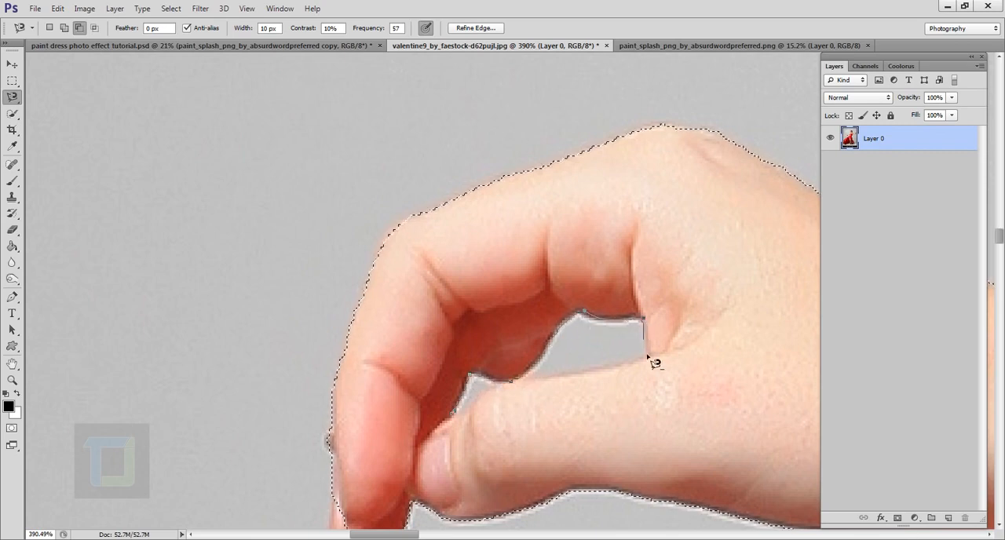
{"action": "left_click", "coordinate": [519, 384]}
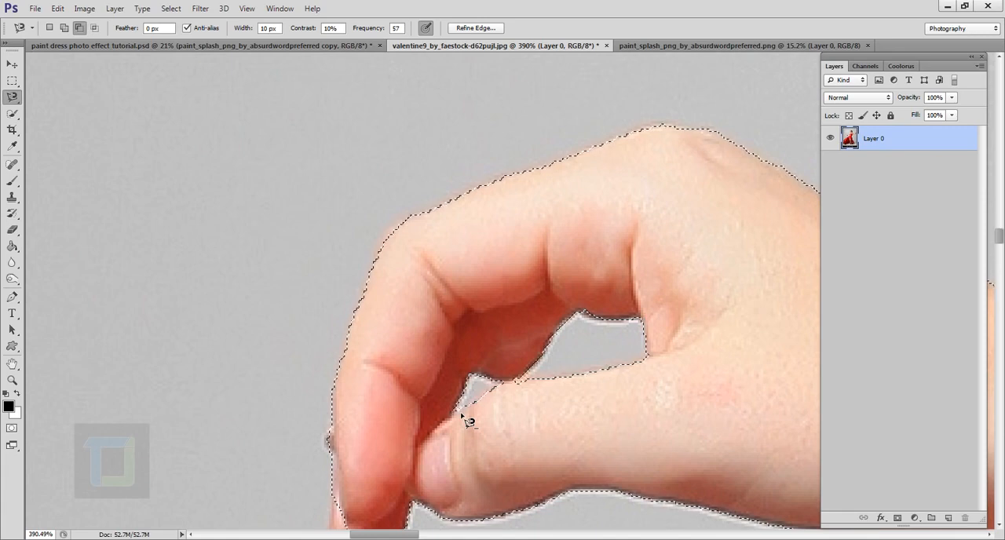
- Subtract the background gaps between the fingers of the raised hand with the Magnetic Lasso
{"action": "scroll", "coordinate": [469, 421], "scroll_direction": "down", "scroll_amount": 5}
{"action": "scroll", "coordinate": [464, 419], "scroll_direction": "down", "scroll_amount": 5}
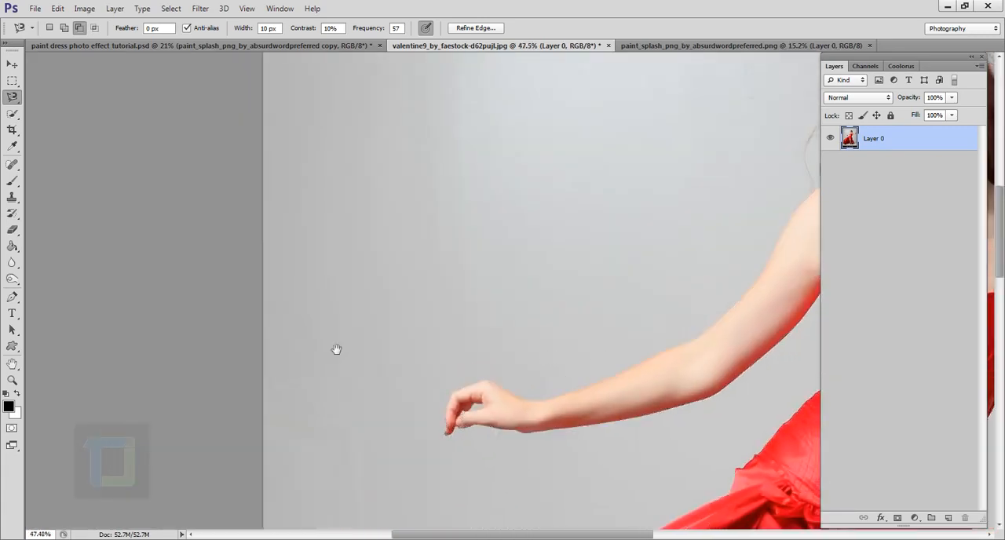
{"action": "left_click_drag", "start_coordinate": [754, 260], "coordinate": [353, 305]}
{"action": "scroll", "coordinate": [505, 285], "scroll_direction": "up", "scroll_amount": 7}
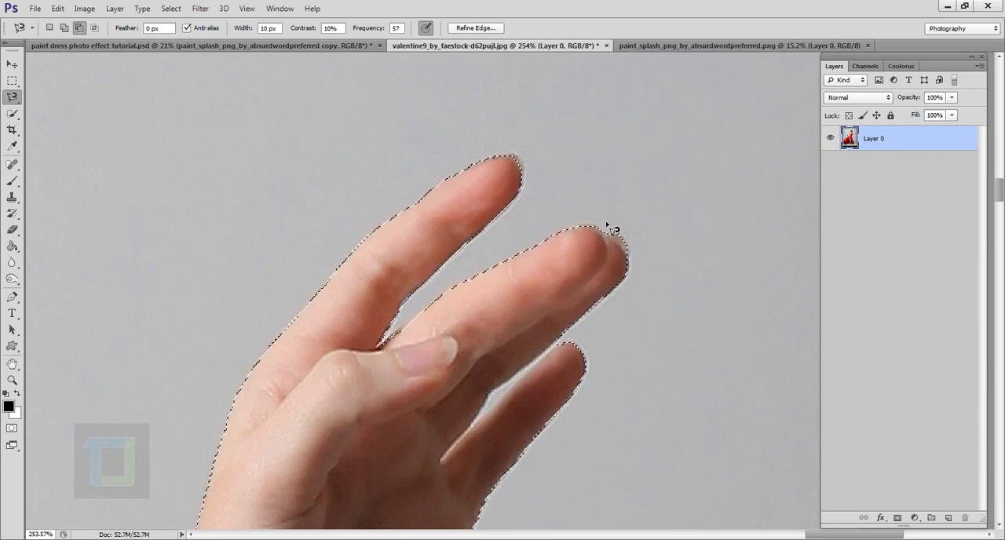
{"action": "scroll", "coordinate": [442, 359], "scroll_direction": "up", "scroll_amount": 3}
{"action": "scroll", "coordinate": [584, 207], "scroll_direction": "down", "scroll_amount": 3}
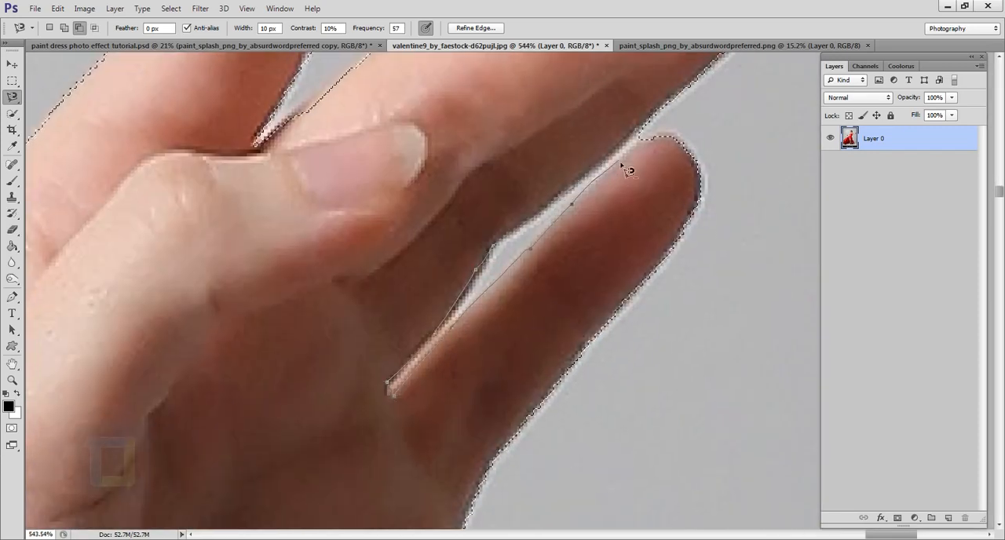
- Add a layer mask to Layer 0 from the finished selection to hide everything outside it
{"action": "scroll", "coordinate": [714, 117], "scroll_direction": "down", "scroll_amount": 10}
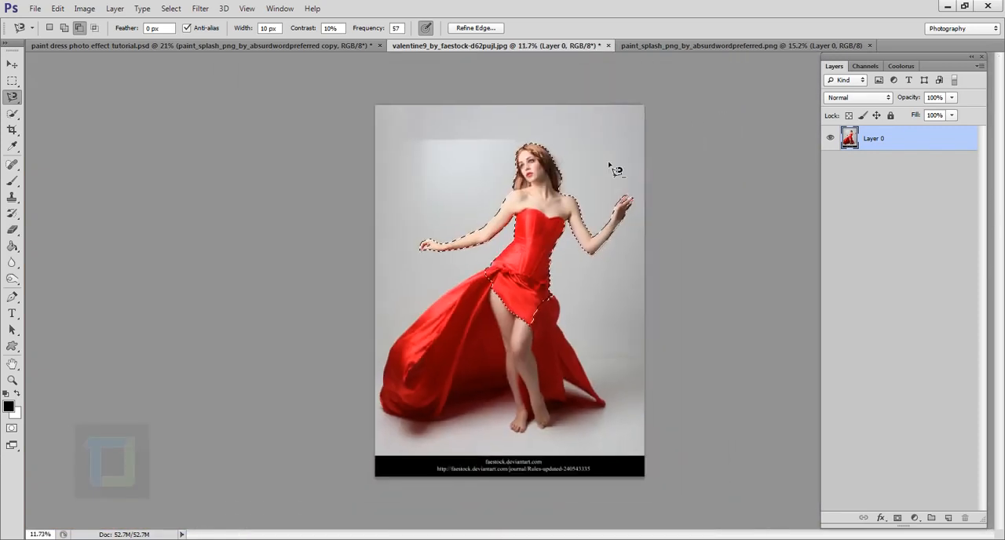
{"action": "scroll", "coordinate": [610, 164], "scroll_direction": "up", "scroll_amount": 2}
{"action": "scroll", "coordinate": [611, 163], "scroll_direction": "down", "scroll_amount": 2}
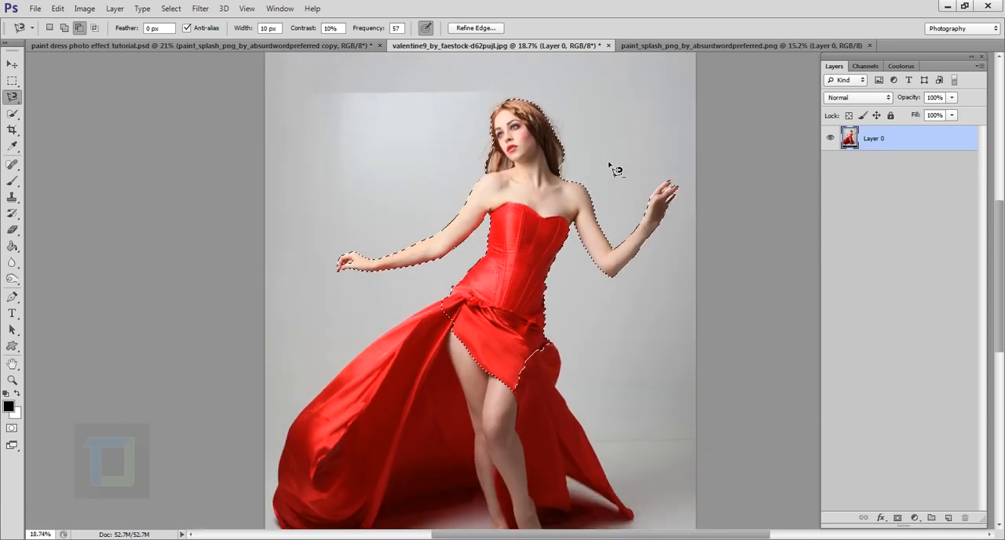
{"action": "scroll", "coordinate": [464, 140], "scroll_direction": "down", "scroll_amount": 2}
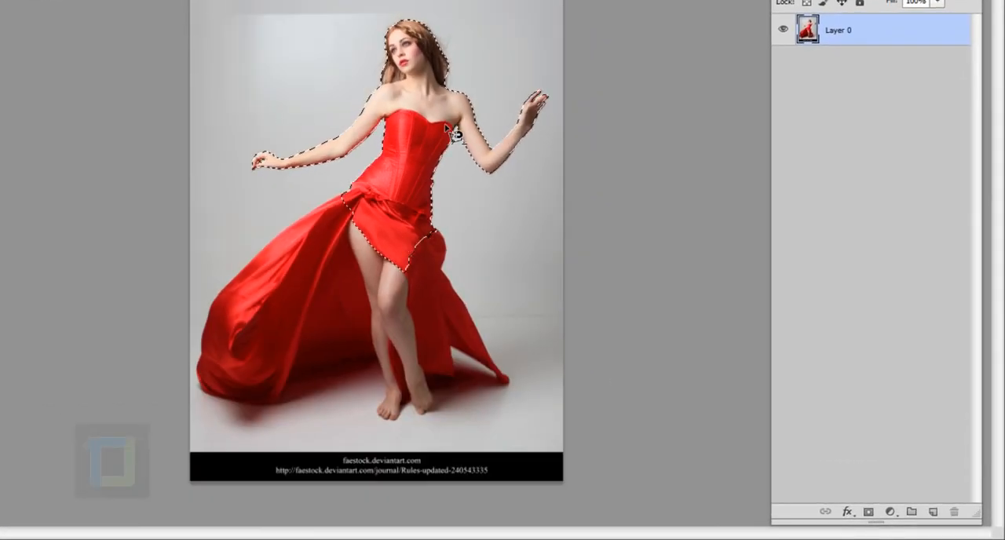
{"action": "left_click", "coordinate": [869, 513]}
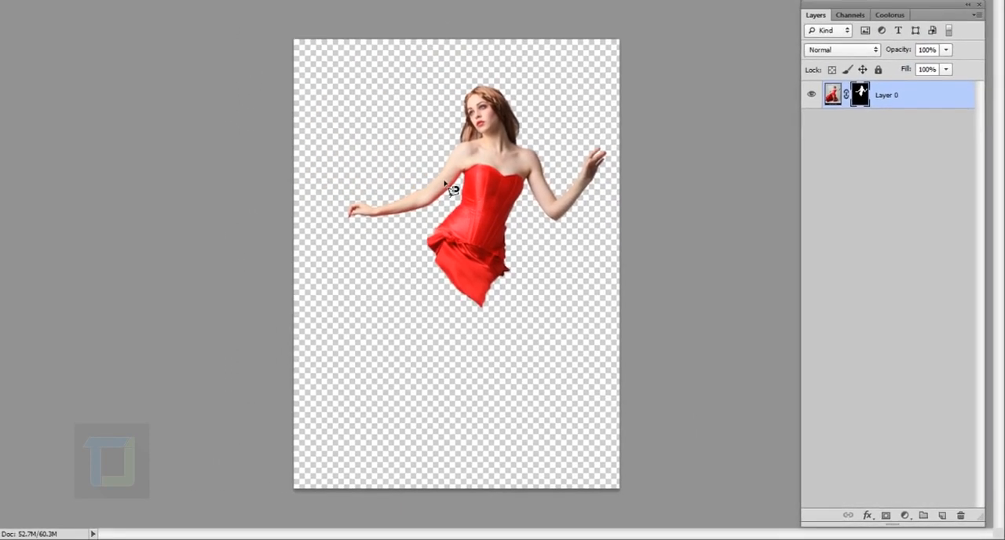
- Examine the masked cut-out's edges around the lowered hand, arm and head
{"action": "scroll", "coordinate": [362, 132], "scroll_direction": "up", "scroll_amount": 3}
{"action": "scroll", "coordinate": [344, 253], "scroll_direction": "up", "scroll_amount": 12}
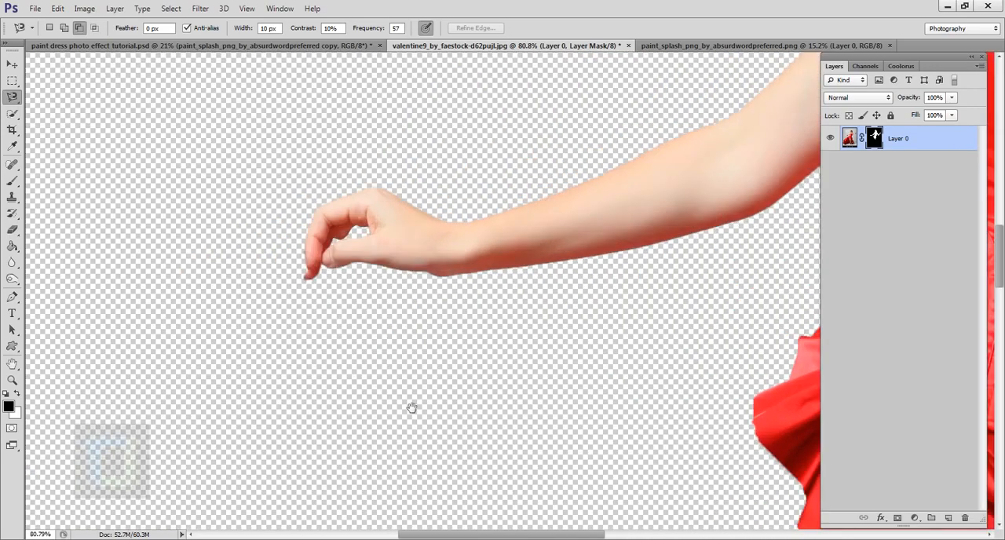
{"action": "left_click_drag", "start_coordinate": [691, 95], "coordinate": [416, 421]}
{"action": "left_click_drag", "start_coordinate": [550, 184], "coordinate": [204, 425]}
{"action": "scroll", "coordinate": [386, 306], "scroll_direction": "down", "scroll_amount": 10}
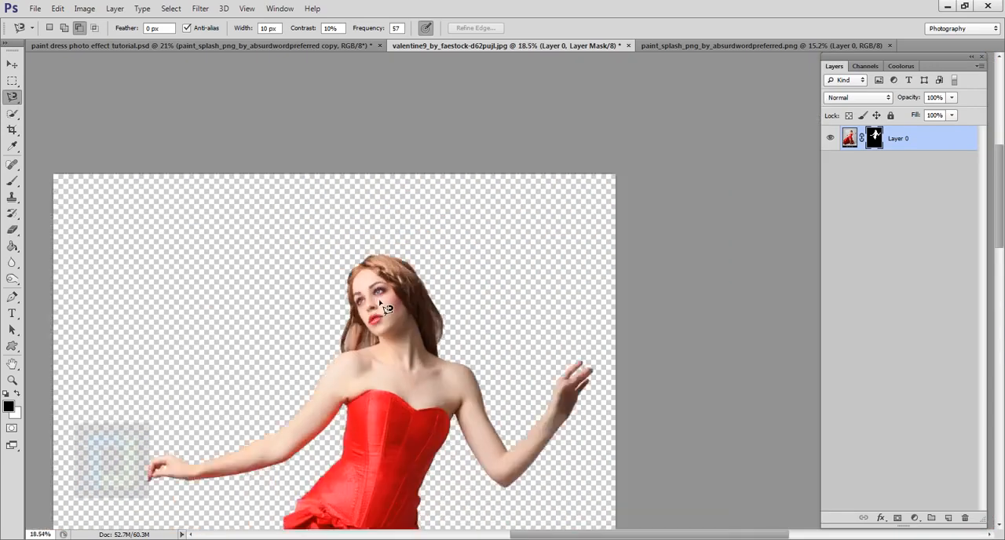
{"action": "scroll", "coordinate": [600, 276], "scroll_direction": "up", "scroll_amount": 1}
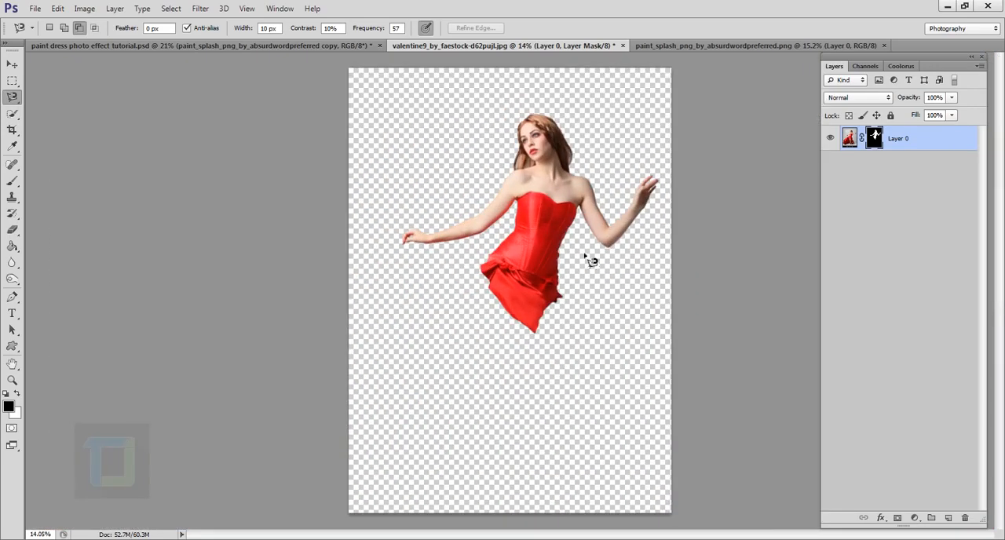
- Move the masked woman slightly down and to the left on the canvas
{"action": "left_click", "coordinate": [13, 66]}
{"action": "left_click_drag", "start_coordinate": [543, 227], "coordinate": [527, 258]}
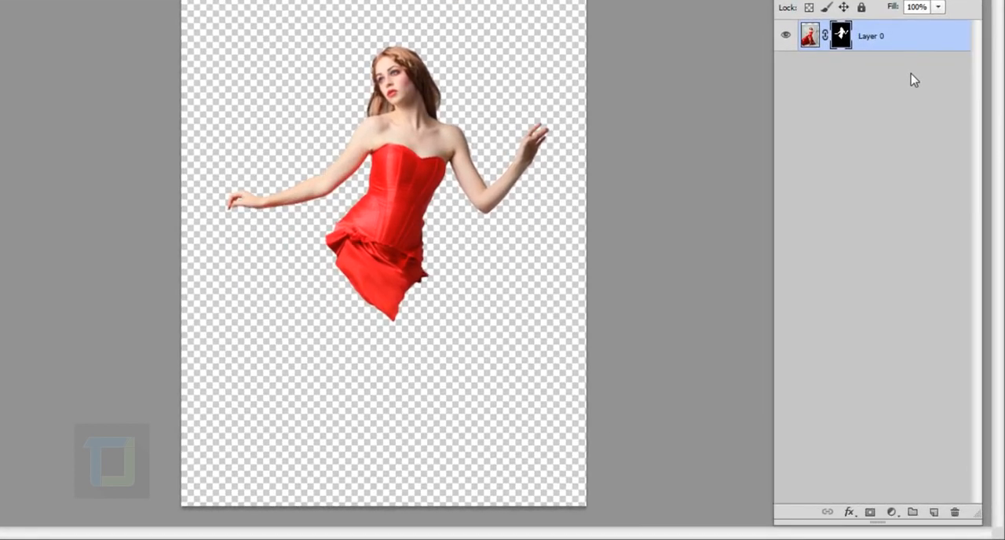
- Add a Solid Color fill layer with colour d1d1d1 and place it beneath Layer 0
{"action": "left_click", "coordinate": [892, 512]}
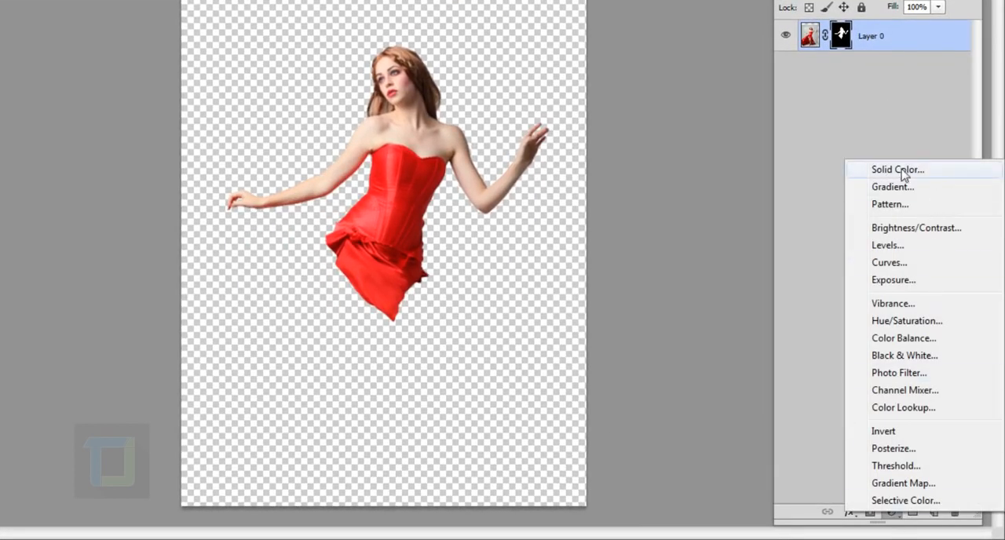
{"action": "left_click", "coordinate": [903, 172]}
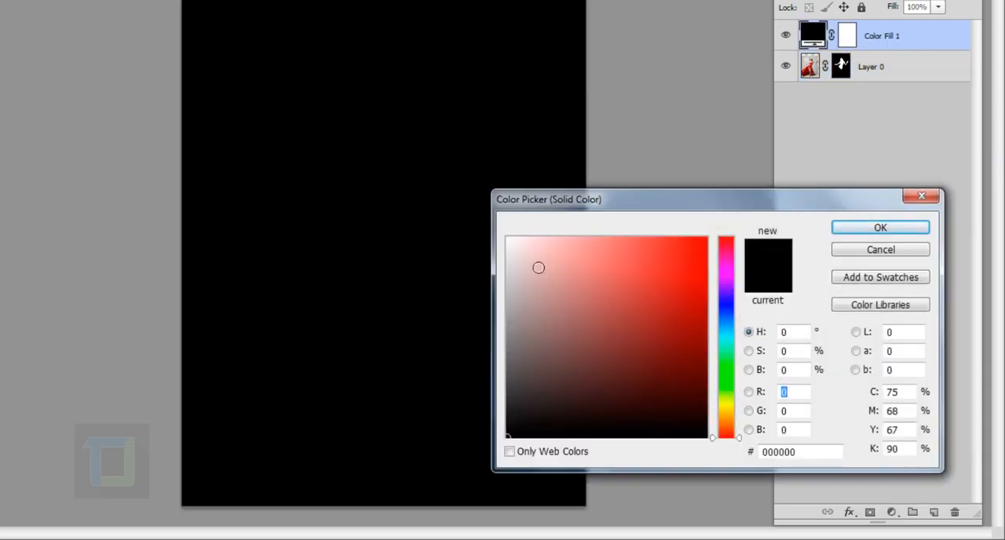
{"action": "left_click", "coordinate": [825, 455]}
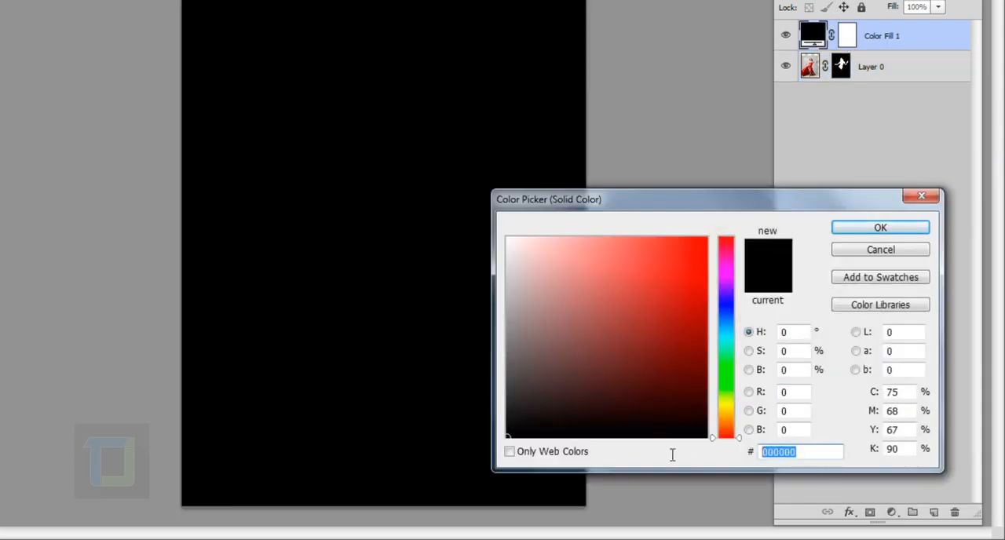
{"action": "type", "text": "d1d1d1"}
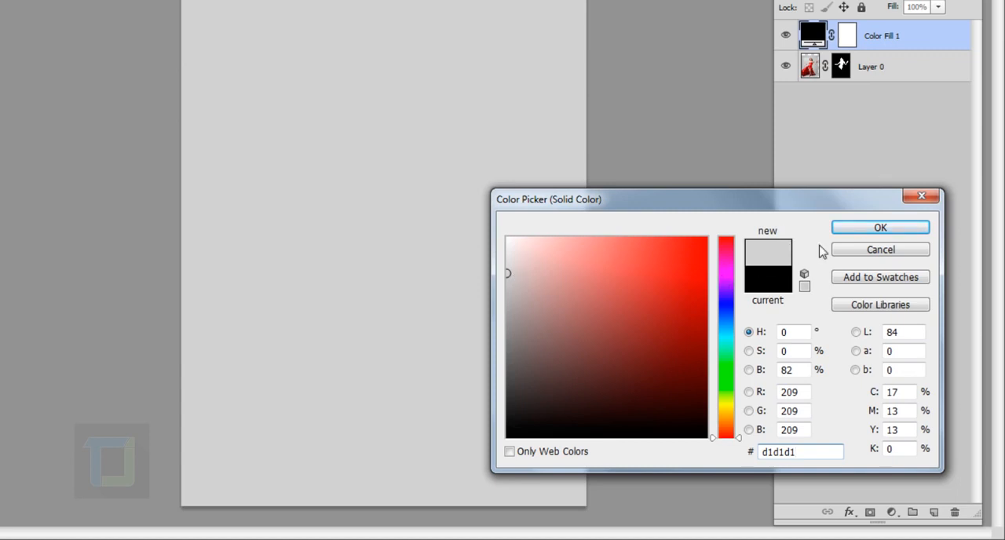
{"action": "left_click", "coordinate": [884, 228]}
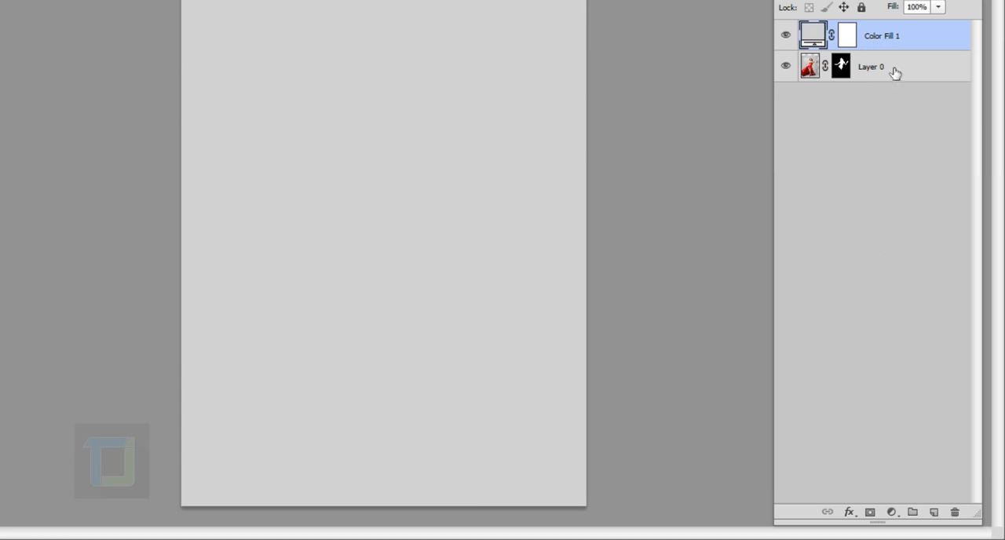
{"action": "left_click_drag", "start_coordinate": [894, 39], "coordinate": [891, 115]}
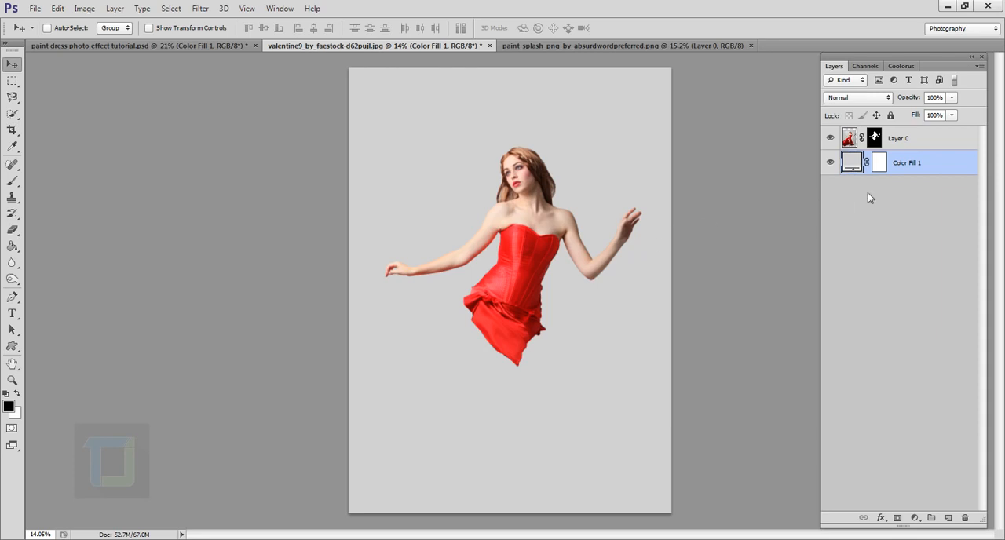
- Add a Gradient Overlay effect to the solid colour background layer using the Foreground to Transparent preset
{"action": "double_click", "coordinate": [963, 170]}
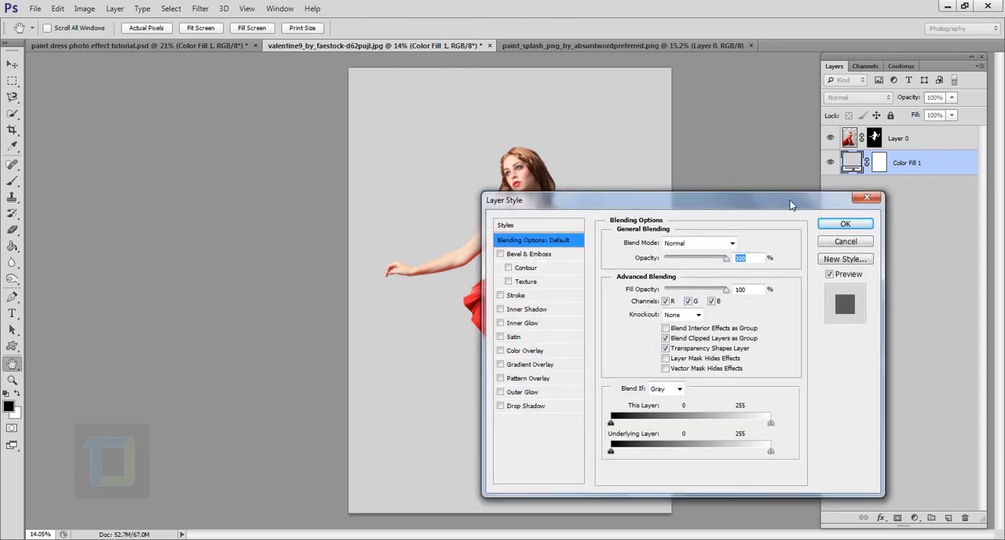
{"action": "left_click_drag", "start_coordinate": [624, 204], "coordinate": [746, 174]}
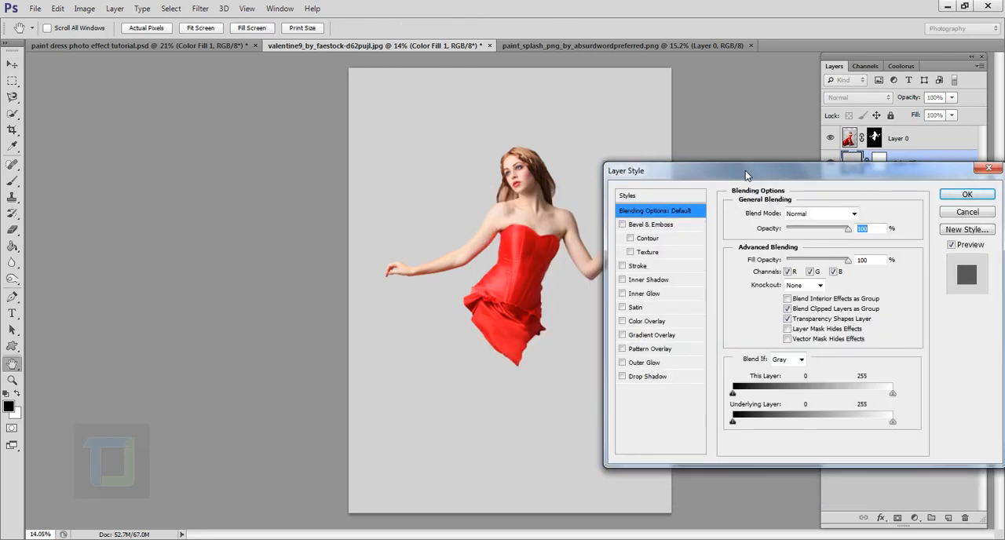
{"action": "left_click", "coordinate": [622, 336]}
{"action": "left_click", "coordinate": [652, 336]}
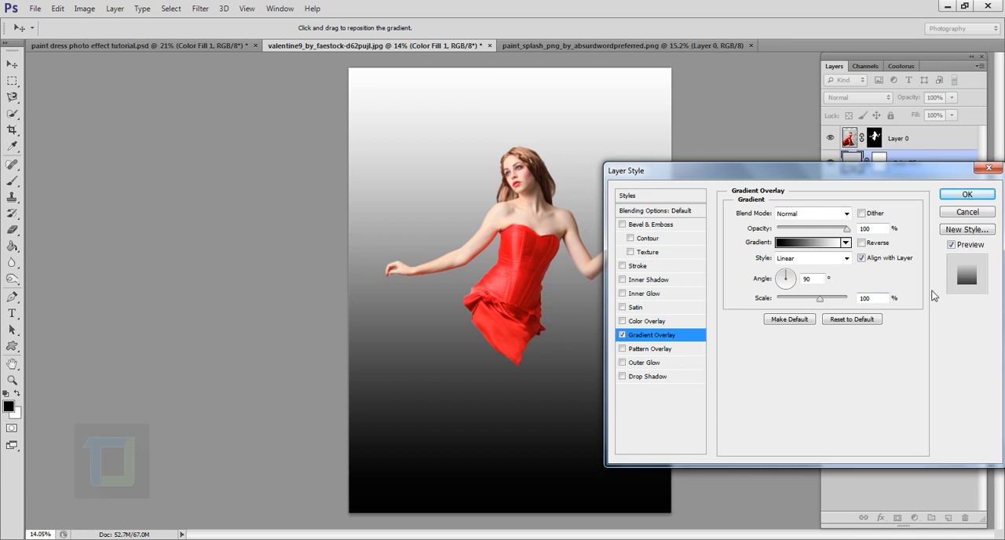
{"action": "left_click", "coordinate": [805, 245]}
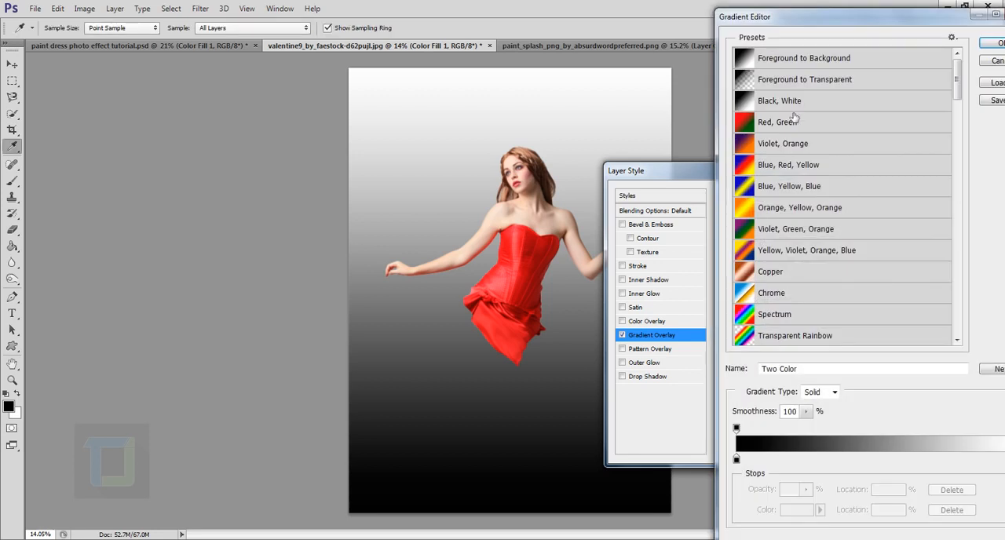
{"action": "left_click", "coordinate": [805, 84]}
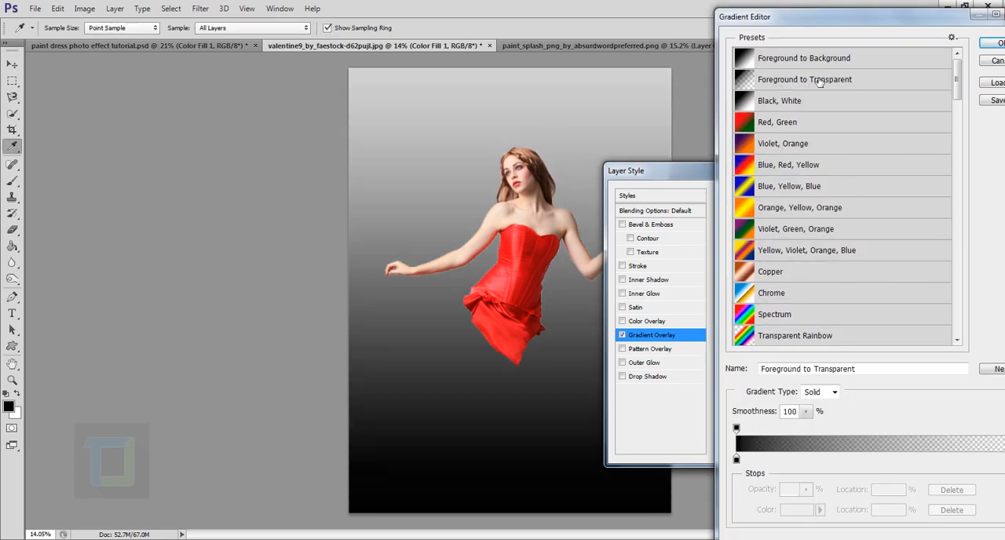
{"action": "left_click", "coordinate": [998, 43]}
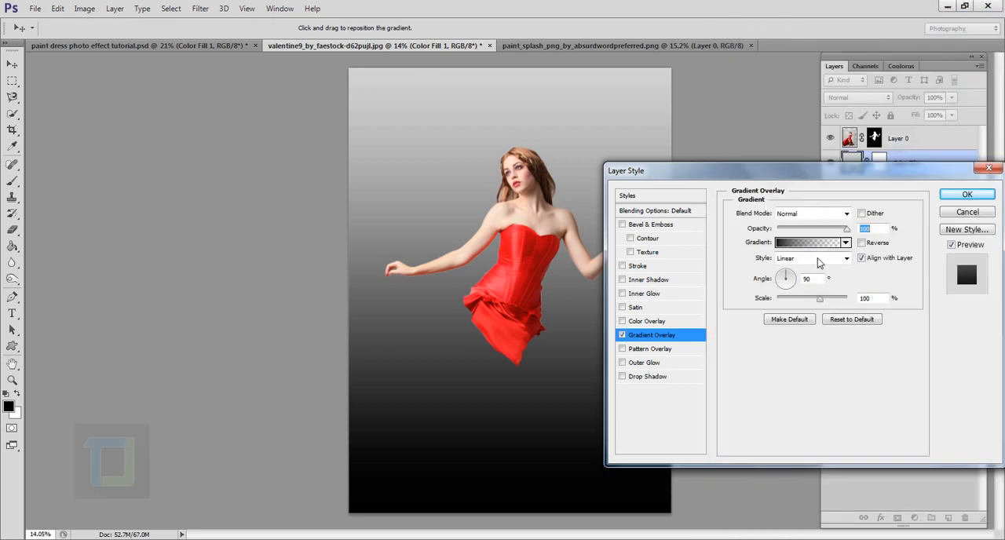
- Make the Gradient Overlay radial and reversed, with scale 150% and opacity 45%, adjust its angle and apply the effect
{"action": "left_click", "coordinate": [819, 259]}
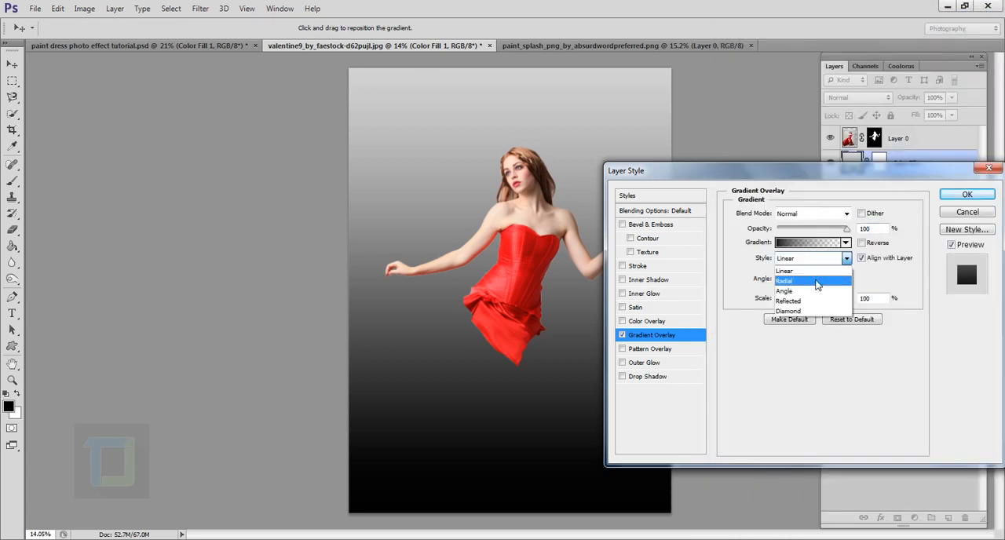
{"action": "left_click", "coordinate": [816, 281]}
{"action": "left_click", "coordinate": [863, 243]}
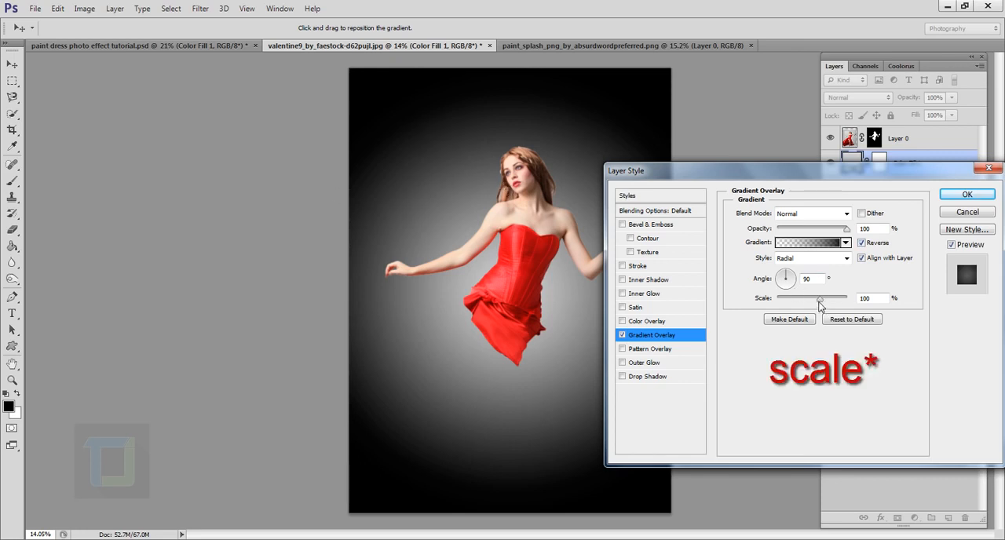
{"action": "left_click_drag", "start_coordinate": [820, 302], "coordinate": [875, 308]}
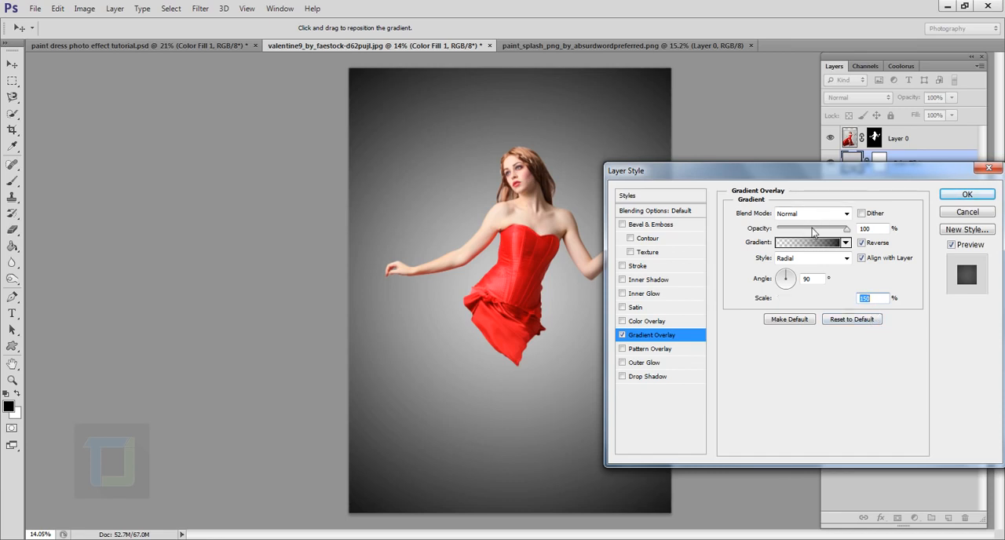
{"action": "left_click", "coordinate": [813, 229]}
{"action": "left_click_drag", "start_coordinate": [813, 229], "coordinate": [809, 231]}
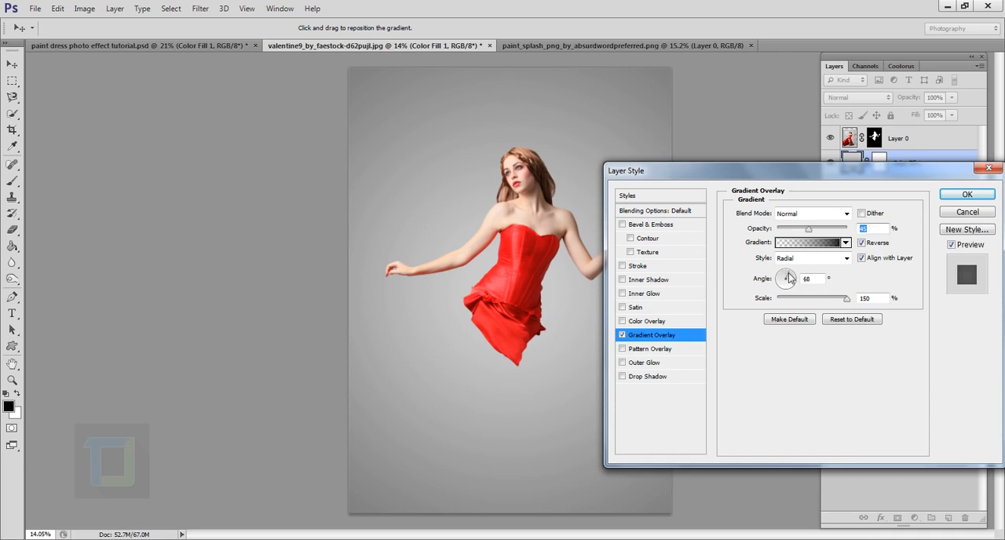
{"action": "left_click_drag", "start_coordinate": [788, 274], "coordinate": [793, 278]}
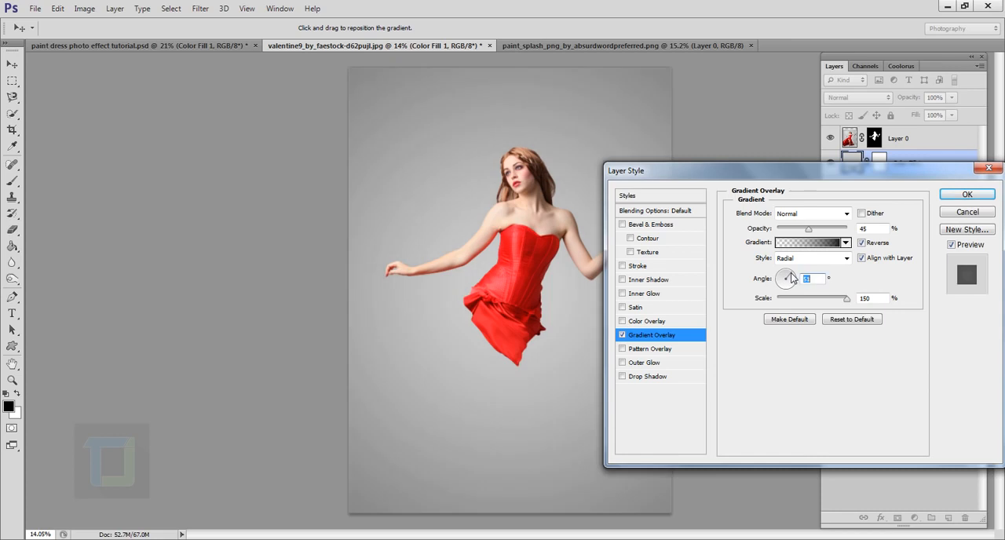
{"action": "left_click", "coordinate": [968, 195]}
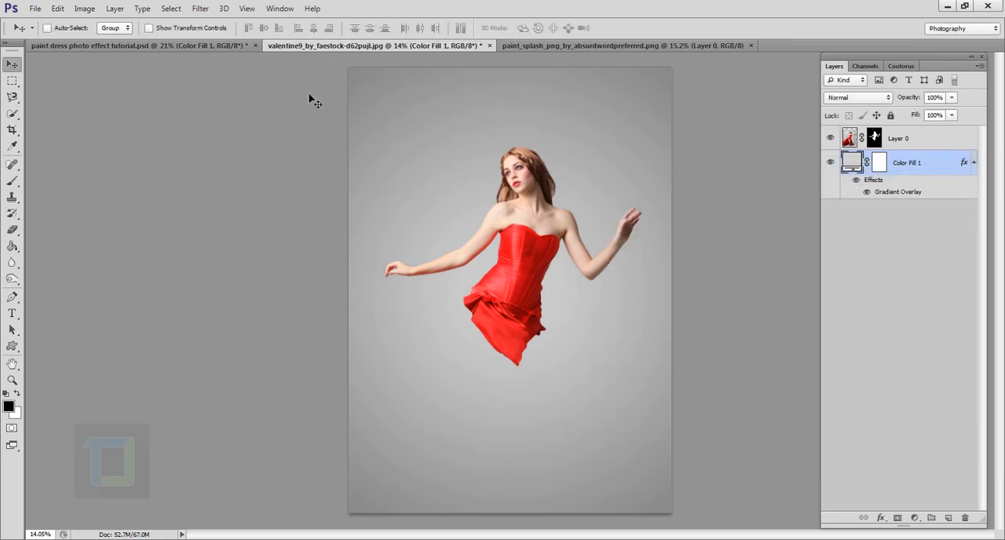
- Copy the entire paint splash PNG and paste it above the fill layer in the valentine9 document, accepting the colour profile conversion
{"action": "scroll", "coordinate": [311, 159], "scroll_direction": "down", "scroll_amount": 1}
{"action": "scroll", "coordinate": [341, 229], "scroll_direction": "down", "scroll_amount": 1}
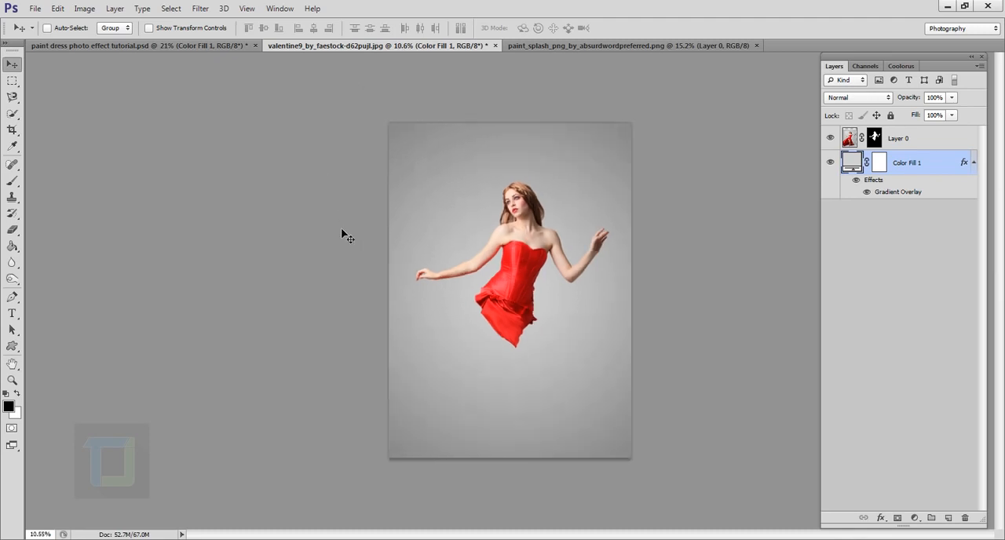
{"action": "scroll", "coordinate": [343, 236], "scroll_direction": "up", "scroll_amount": 1}
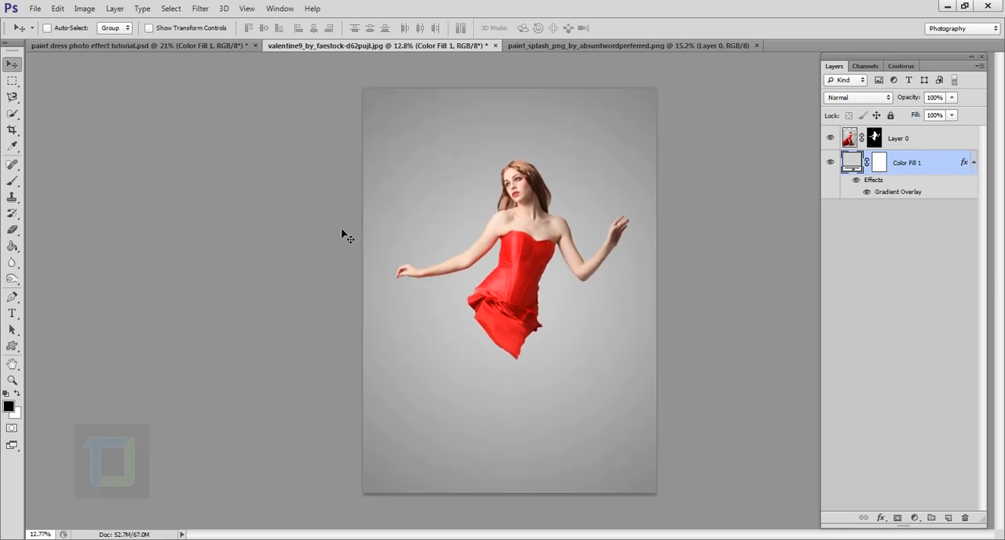
{"action": "left_click", "coordinate": [604, 49]}
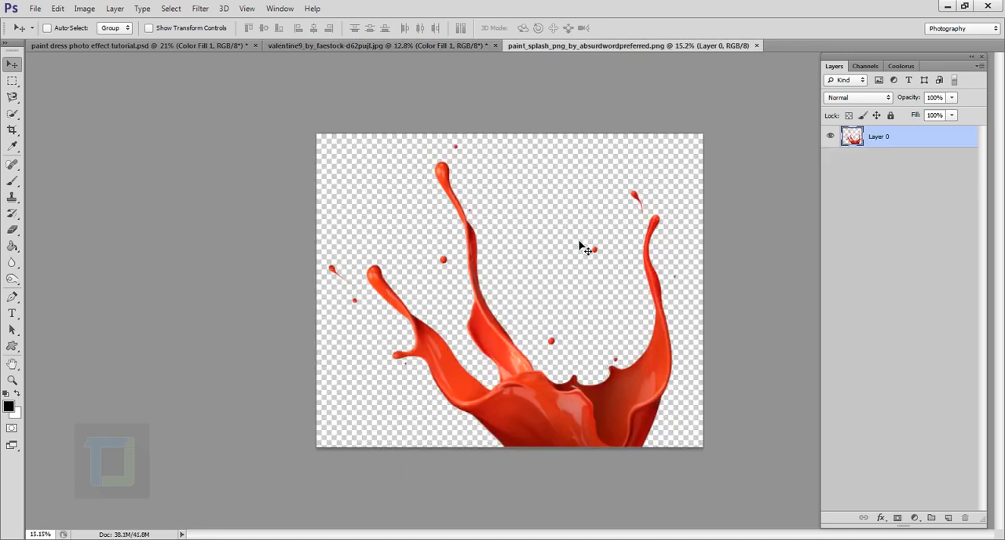
{"action": "key", "text": "ctrl+a"}
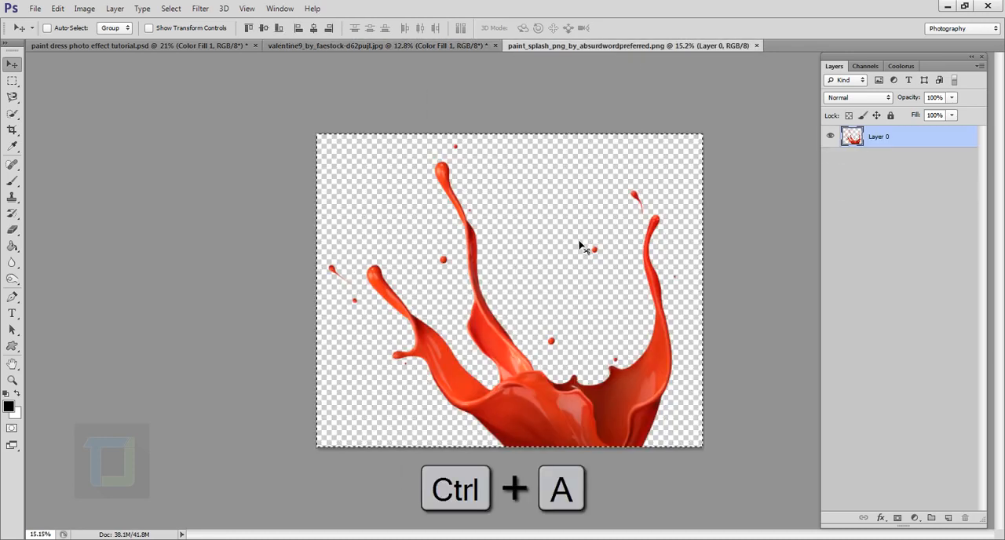
{"action": "key", "text": "ctrl+c"}
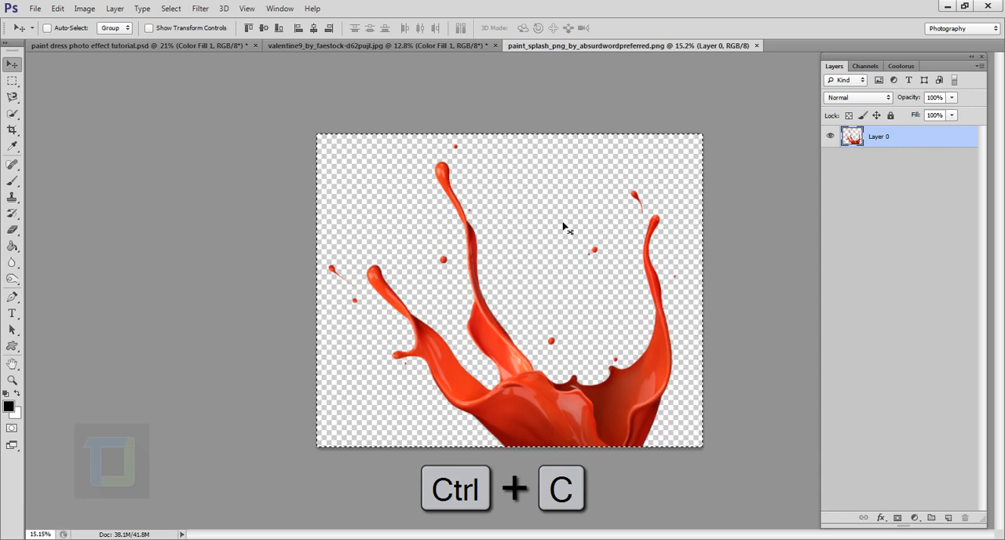
{"action": "left_click", "coordinate": [428, 46]}
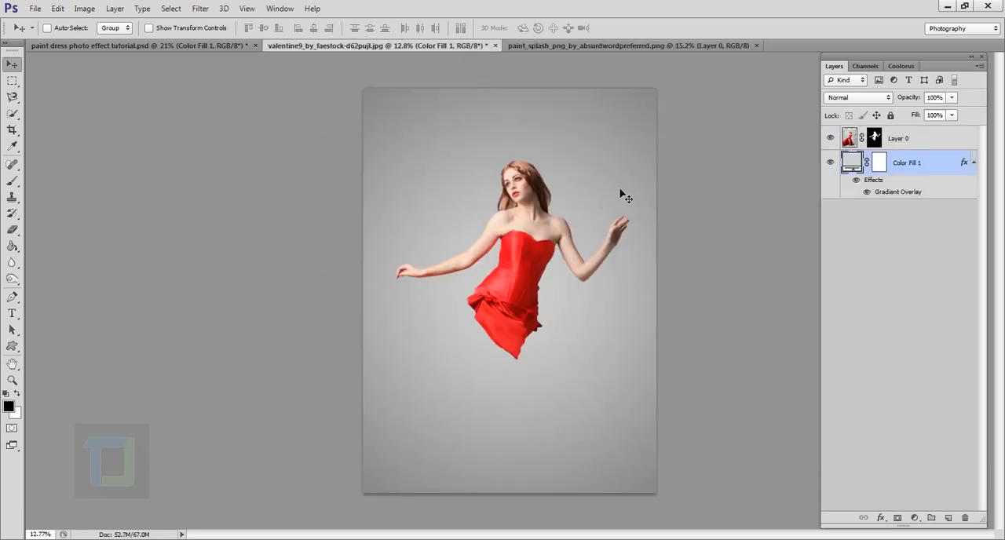
{"action": "key", "text": "ctrl+v"}
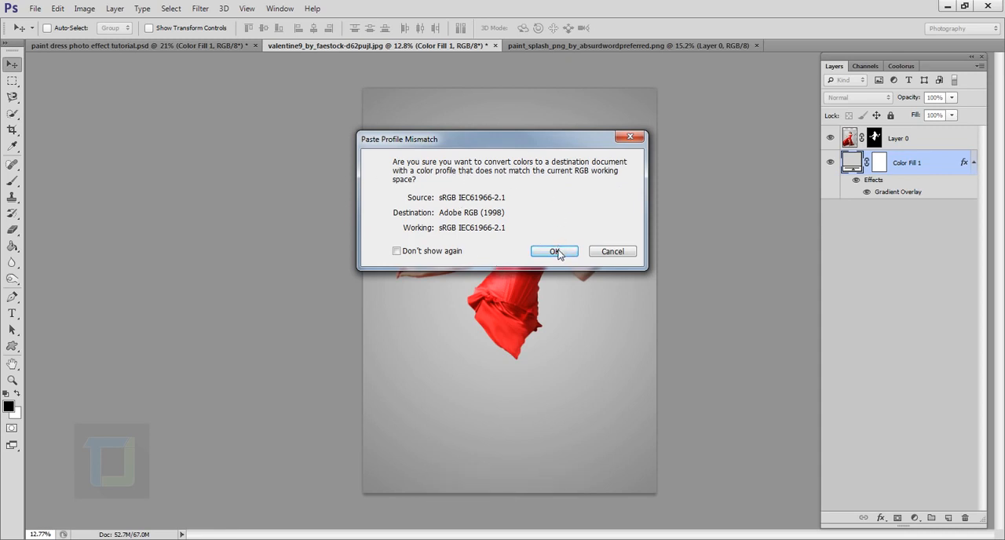
{"action": "left_click", "coordinate": [555, 251]}
{"action": "key", "text": "ctrl+0"}
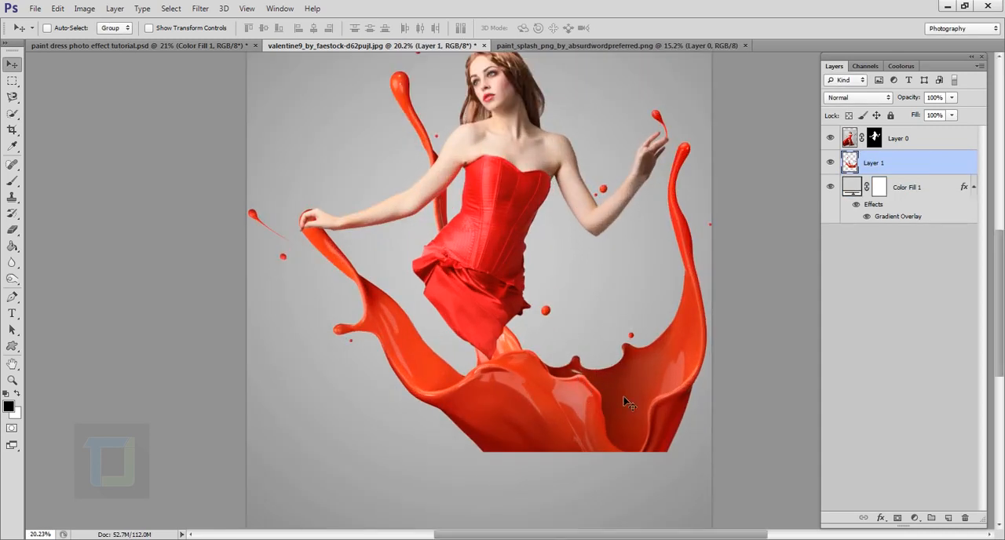
- Shift the paint splash left and slightly up around the lower dress, and place its layer above the woman's layer
{"action": "mouse_move", "coordinate": [623, 397]}
{"action": "left_mouse_down"}
{"action": "mouse_move", "coordinate": [544, 384]}
{"action": "mouse_move", "coordinate": [562, 379]}
{"action": "left_mouse_up"}
{"action": "scroll", "coordinate": [583, 354], "scroll_direction": "down", "scroll_amount": 7}
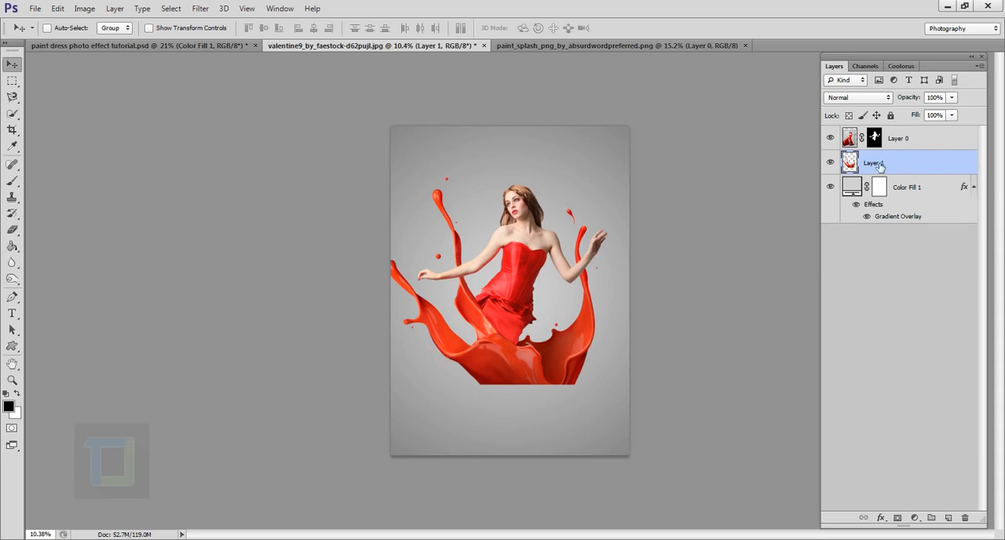
{"action": "left_click_drag", "start_coordinate": [911, 141], "coordinate": [913, 169]}
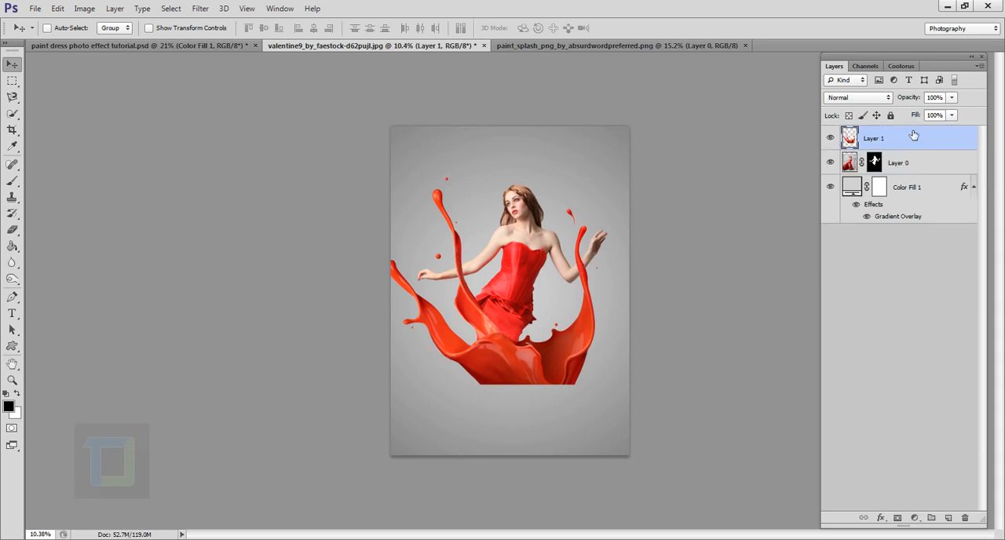
{"action": "scroll", "coordinate": [500, 385], "scroll_direction": "up", "scroll_amount": 7}
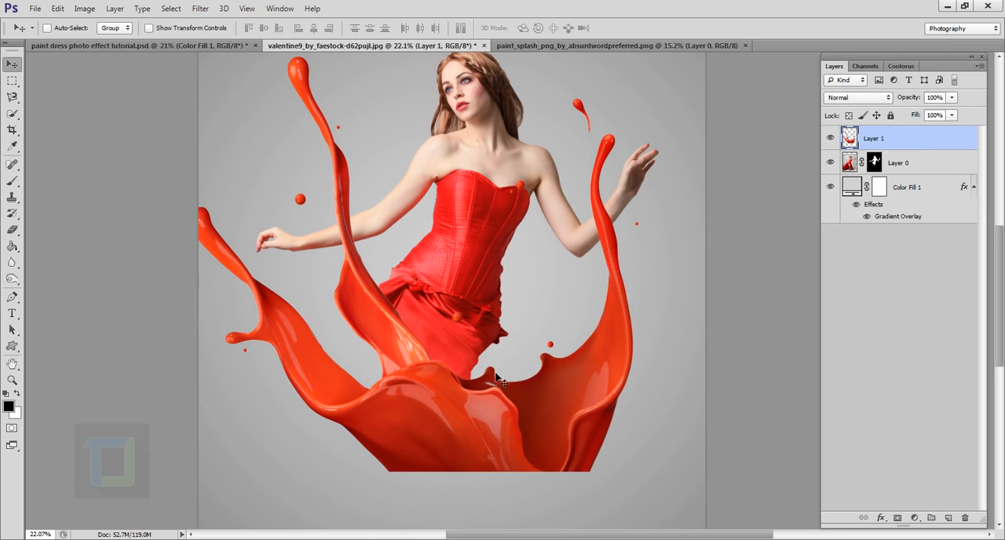
{"action": "scroll", "coordinate": [505, 375], "scroll_direction": "down", "scroll_amount": 5}
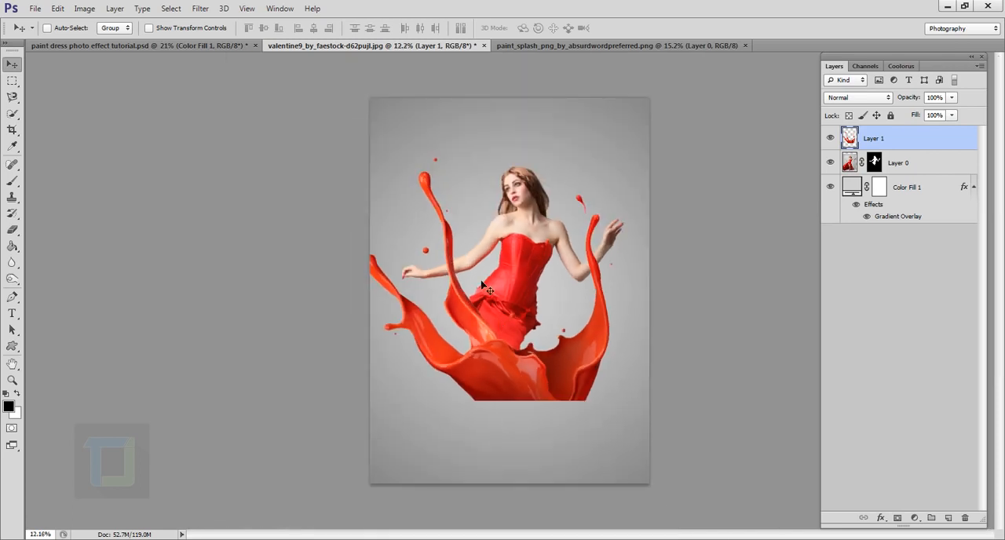
- Scale the paint splash down proportionally to about 83.6% and shift it up and right over the woman's body
{"action": "key", "text": "ctrl+t"}
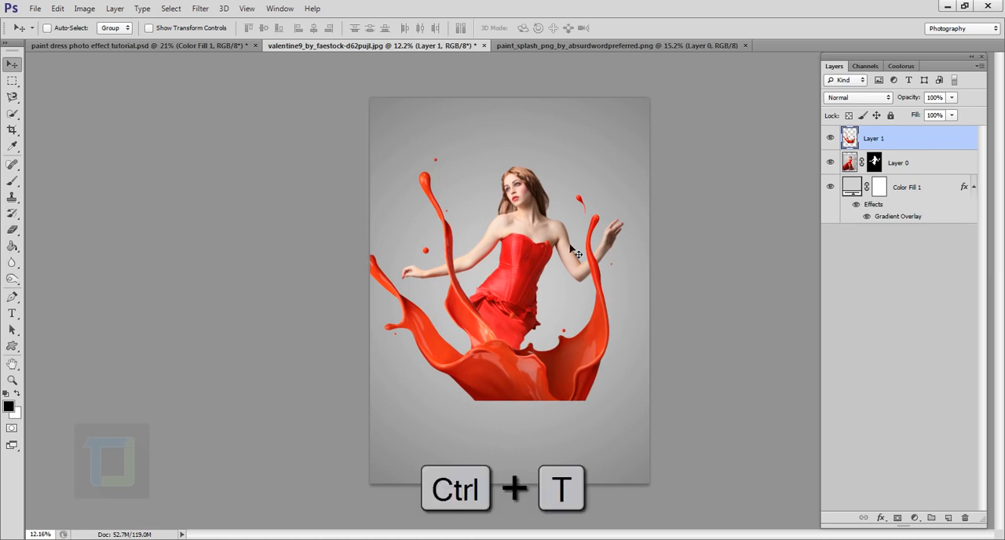
{"action": "key", "text": "shift"}
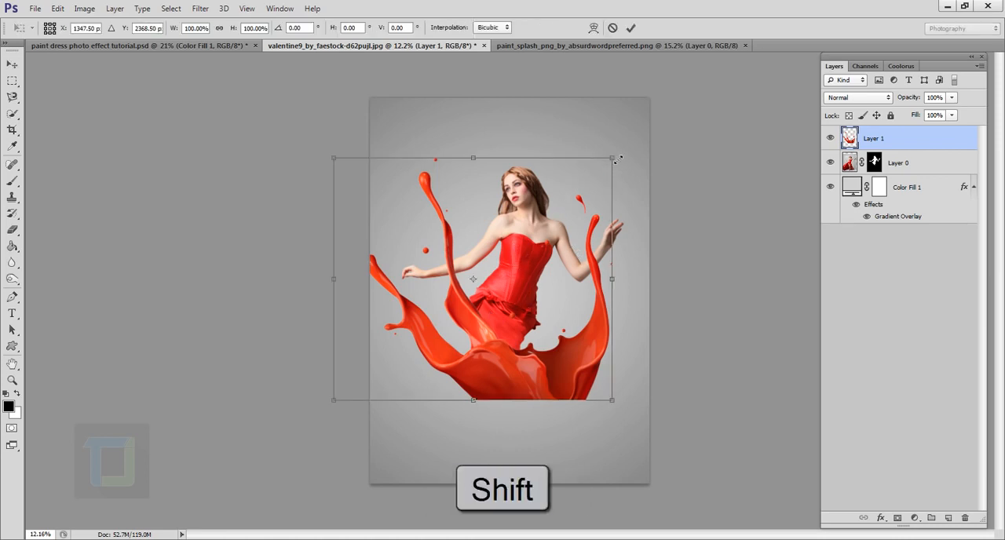
{"action": "left_click_drag", "start_coordinate": [617, 159], "coordinate": [576, 203]}
{"action": "left_click_drag", "start_coordinate": [478, 271], "coordinate": [527, 238]}
{"action": "key", "text": "ctrl+0"}
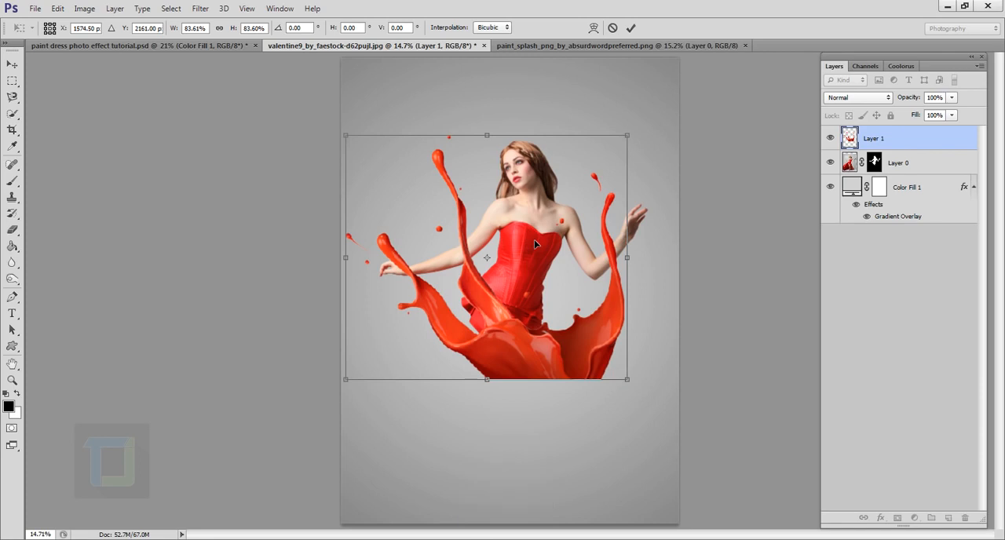
- Flip the paint splash vertically and move it down so it hangs from the woman's waist like a skirt
{"action": "right_click", "coordinate": [535, 239]}
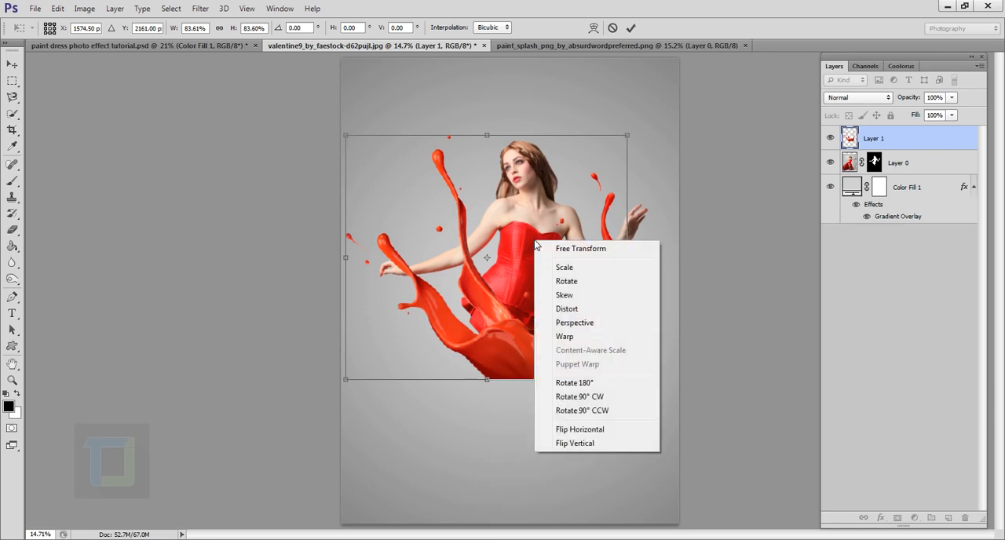
{"action": "left_click", "coordinate": [575, 445]}
{"action": "left_click_drag", "start_coordinate": [558, 242], "coordinate": [524, 396]}
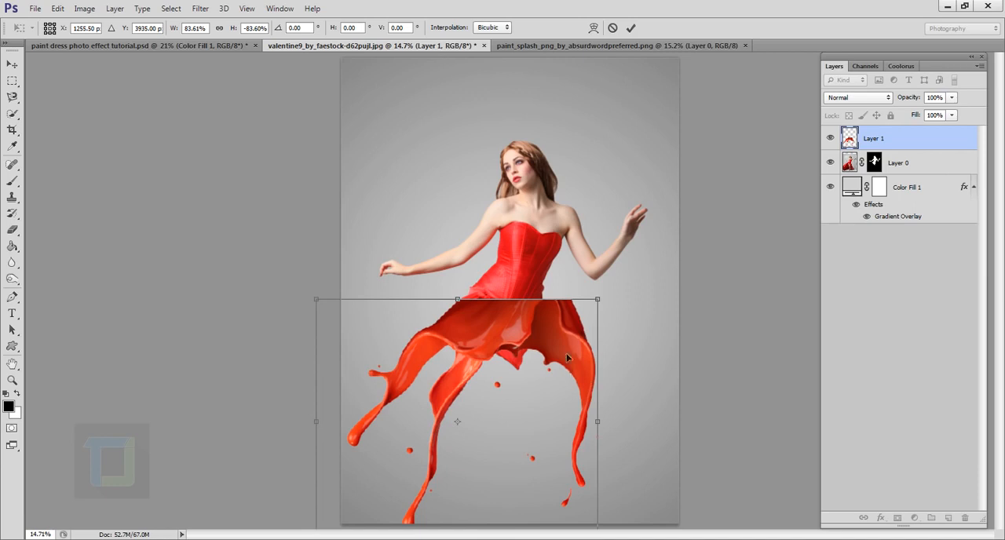
- Flip the paint splash horizontally, rotate it to -158.39° and line its cut edge up with the slanted waist
{"action": "right_click", "coordinate": [528, 342]}
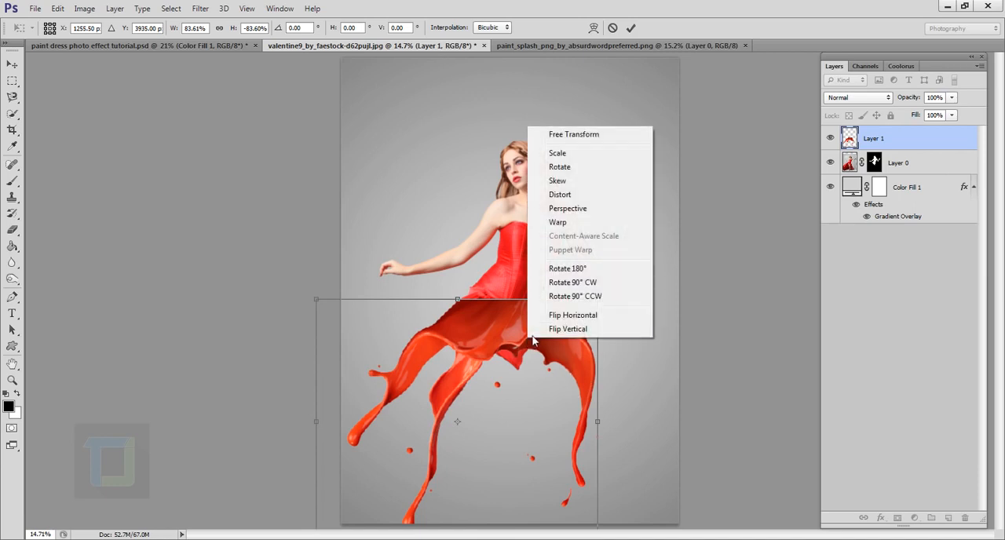
{"action": "left_click", "coordinate": [571, 317]}
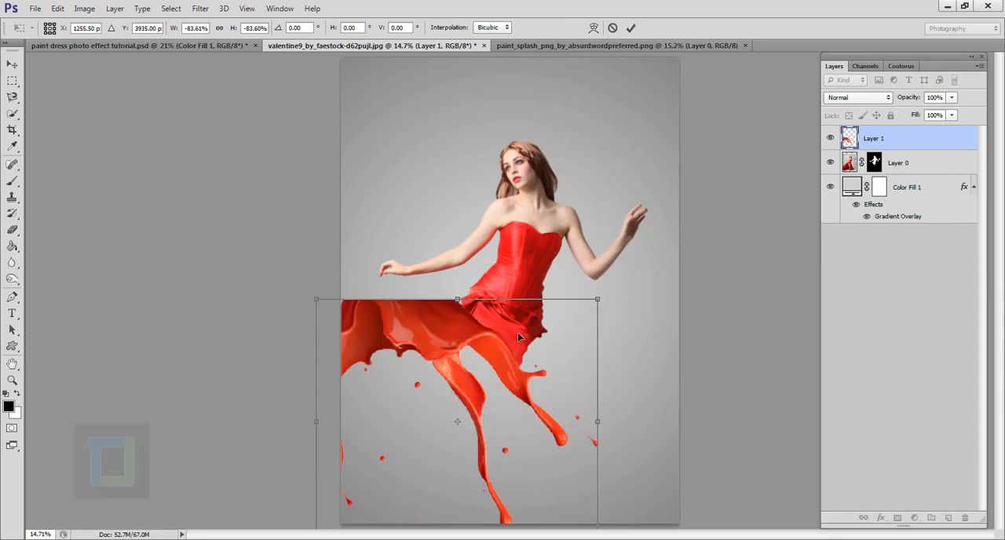
{"action": "left_click_drag", "start_coordinate": [517, 332], "coordinate": [628, 353]}
{"action": "left_click_drag", "start_coordinate": [727, 297], "coordinate": [759, 364]}
{"action": "left_click_drag", "start_coordinate": [581, 385], "coordinate": [522, 400]}
{"action": "scroll", "coordinate": [527, 369], "scroll_direction": "up", "scroll_amount": 3}
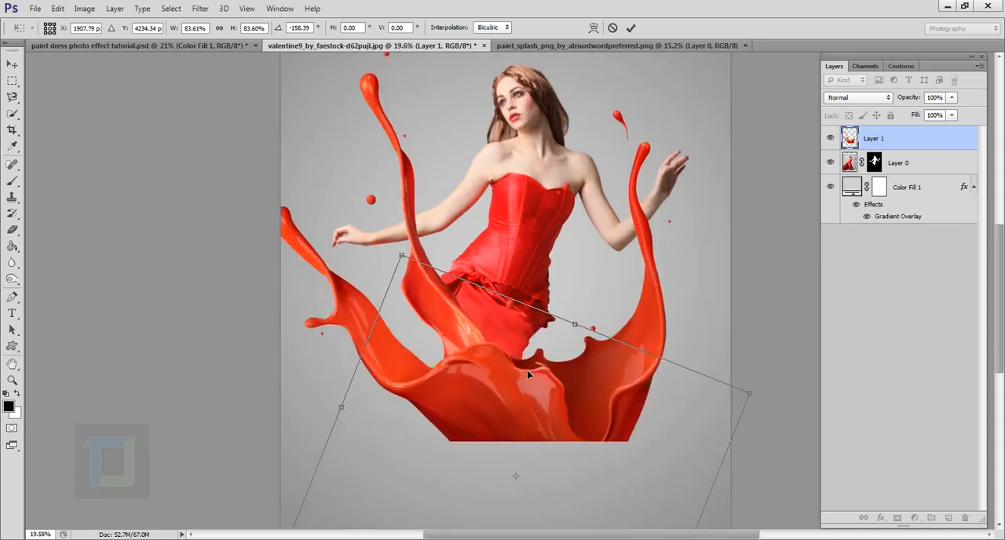
{"action": "scroll", "coordinate": [529, 344], "scroll_direction": "down", "scroll_amount": 2}
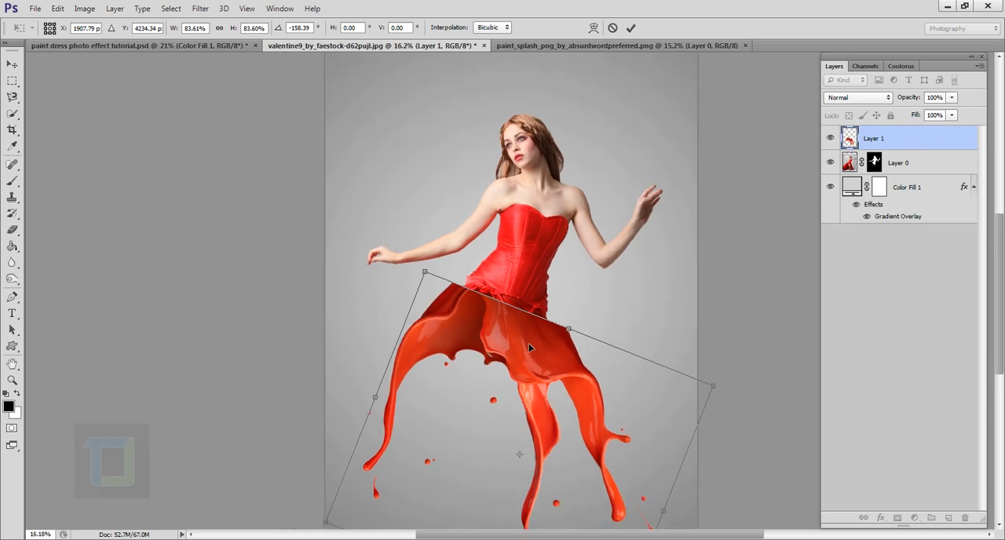
- Shrink the paint splash proportionally to about 67% and fit its straight edge against the lower hem of the bodice
{"action": "left_click_drag", "start_coordinate": [431, 277], "coordinate": [486, 341]}
{"action": "left_click_drag", "start_coordinate": [535, 397], "coordinate": [520, 332]}
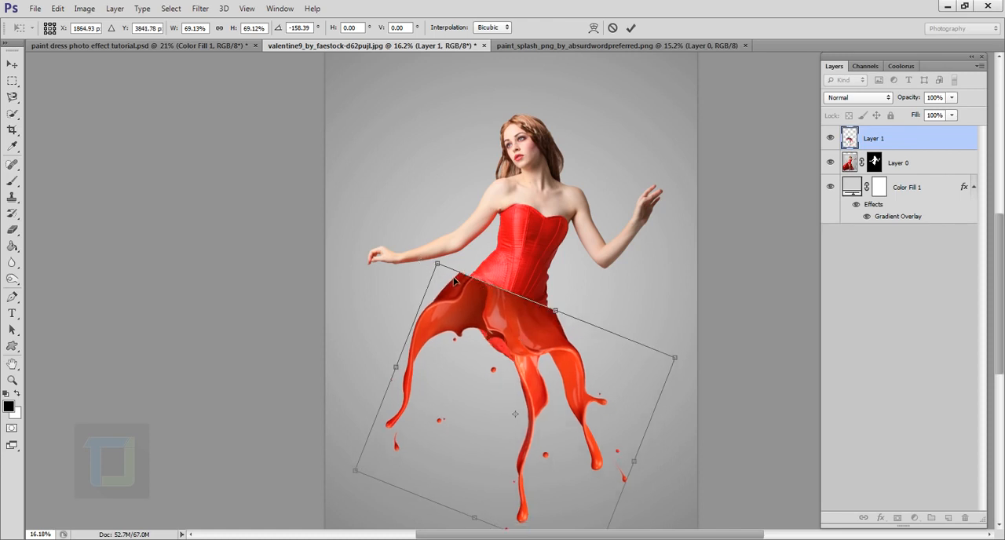
{"action": "mouse_move", "coordinate": [443, 269]}
{"action": "left_mouse_down"}
{"action": "mouse_move", "coordinate": [463, 274]}
{"action": "mouse_move", "coordinate": [504, 251]}
{"action": "mouse_move", "coordinate": [474, 290]}
{"action": "mouse_move", "coordinate": [450, 272]}
{"action": "left_mouse_up"}
{"action": "key", "text": "ctrl+z"}
{"action": "key", "text": "shift"}
{"action": "scroll", "coordinate": [517, 334], "scroll_direction": "up", "scroll_amount": 5}
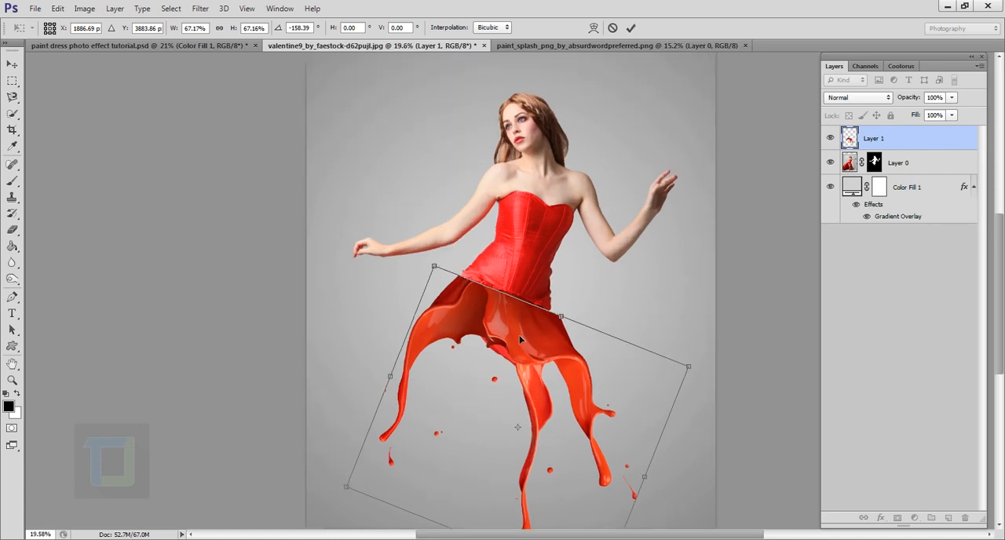
{"action": "mouse_move", "coordinate": [519, 336]}
{"action": "left_mouse_down"}
{"action": "mouse_move", "coordinate": [514, 326]}
{"action": "mouse_move", "coordinate": [515, 337]}
{"action": "left_mouse_up"}
- Start warping the paint splash and pull its upper-left corner inward so it meets the left hip of the dress
{"action": "scroll", "coordinate": [515, 337], "scroll_direction": "up", "scroll_amount": 10}
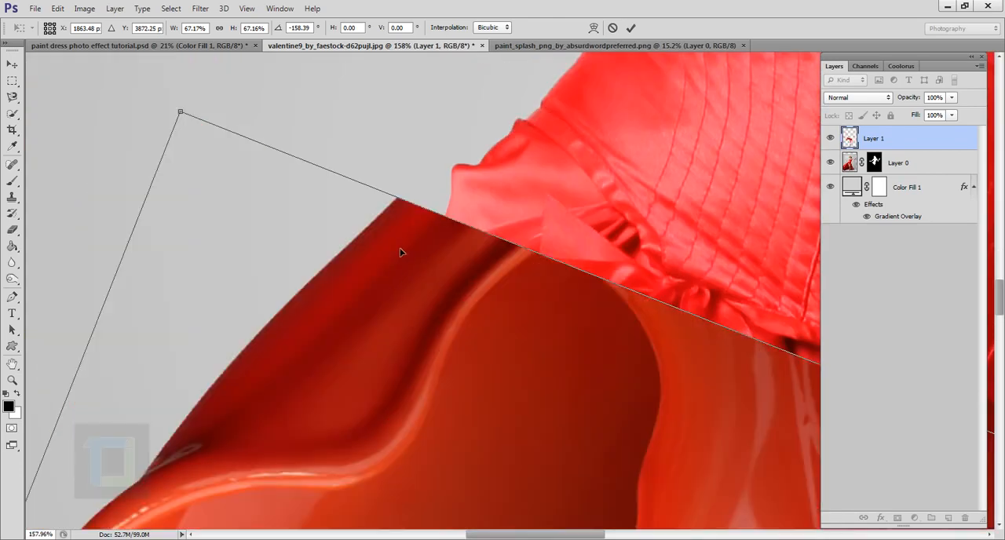
{"action": "scroll", "coordinate": [400, 252], "scroll_direction": "down", "scroll_amount": 1}
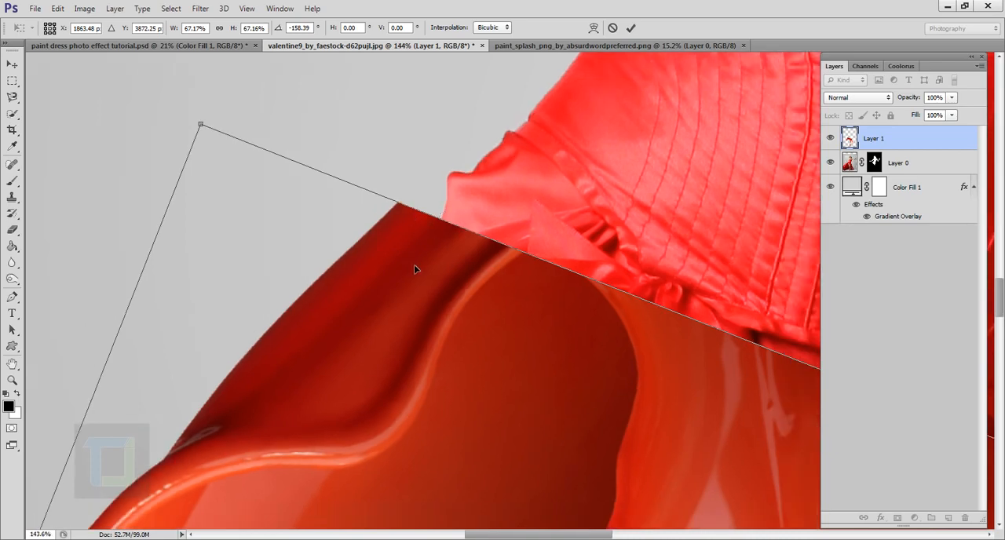
{"action": "scroll", "coordinate": [416, 287], "scroll_direction": "down", "scroll_amount": 8}
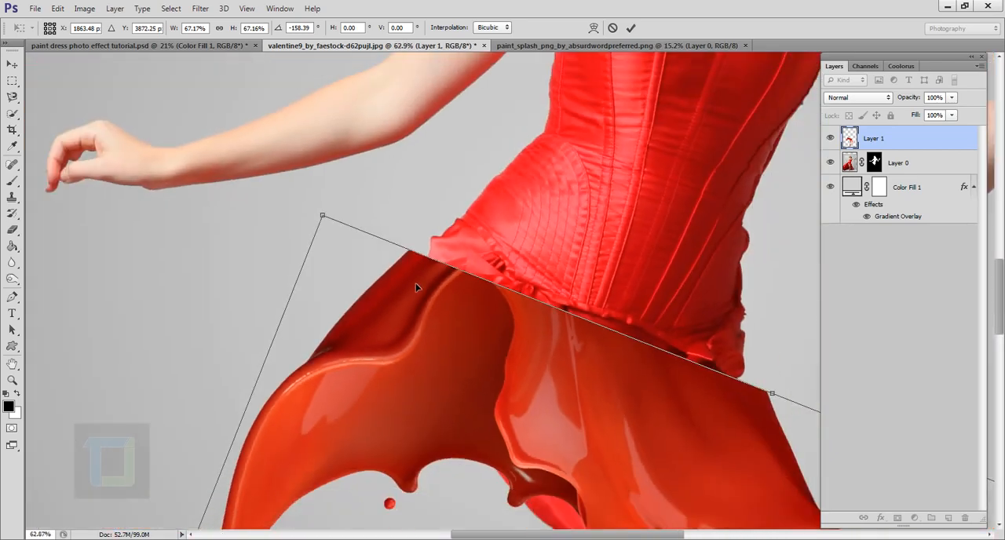
{"action": "right_click", "coordinate": [417, 287]}
{"action": "left_click", "coordinate": [456, 387]}
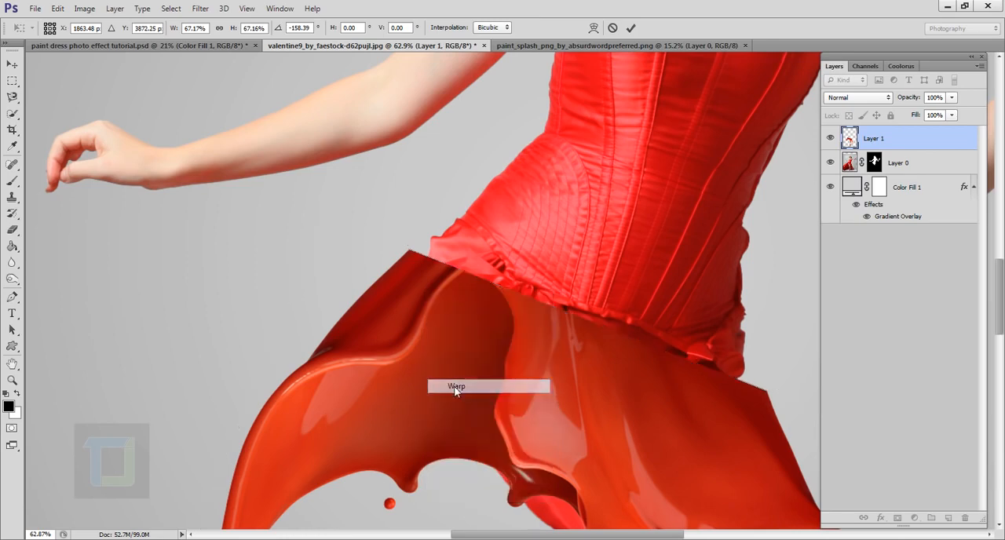
{"action": "scroll", "coordinate": [253, 195], "scroll_direction": "up", "scroll_amount": 4}
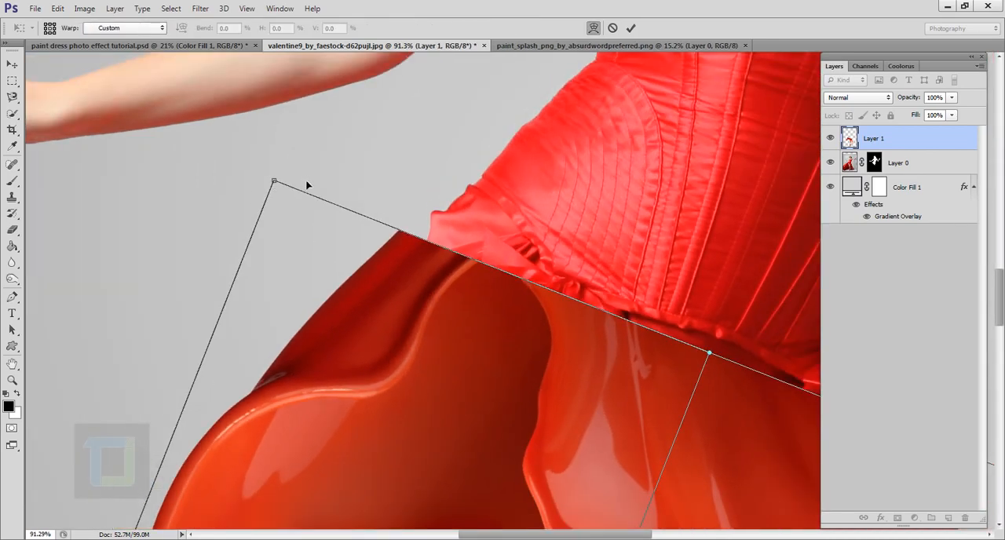
{"action": "left_click_drag", "start_coordinate": [274, 181], "coordinate": [306, 183]}
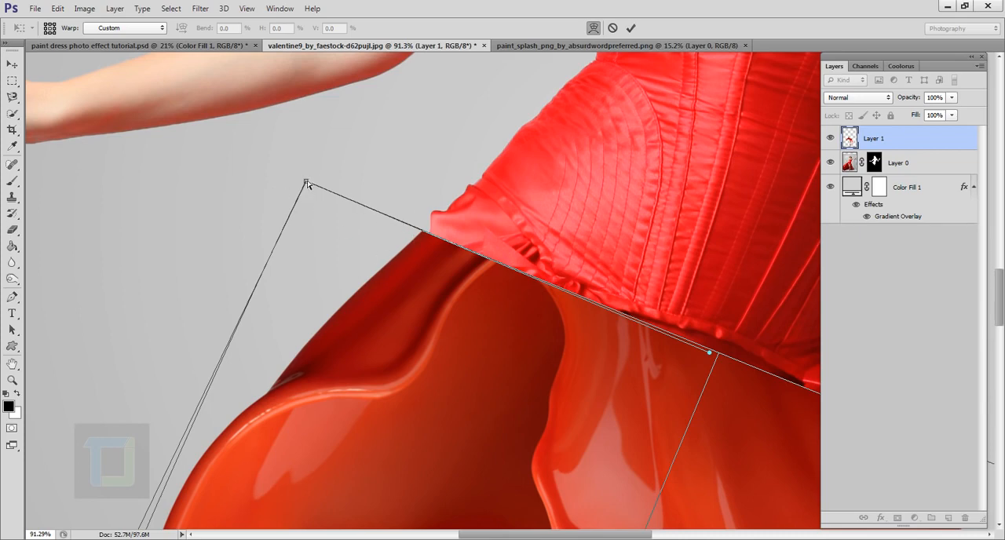
{"action": "left_click_drag", "start_coordinate": [306, 184], "coordinate": [322, 197]}
- Warp the splash's upper edge inward at the right hip and slightly up along the waist, and commit the transform
{"action": "scroll", "coordinate": [323, 202], "scroll_direction": "down", "scroll_amount": 3}
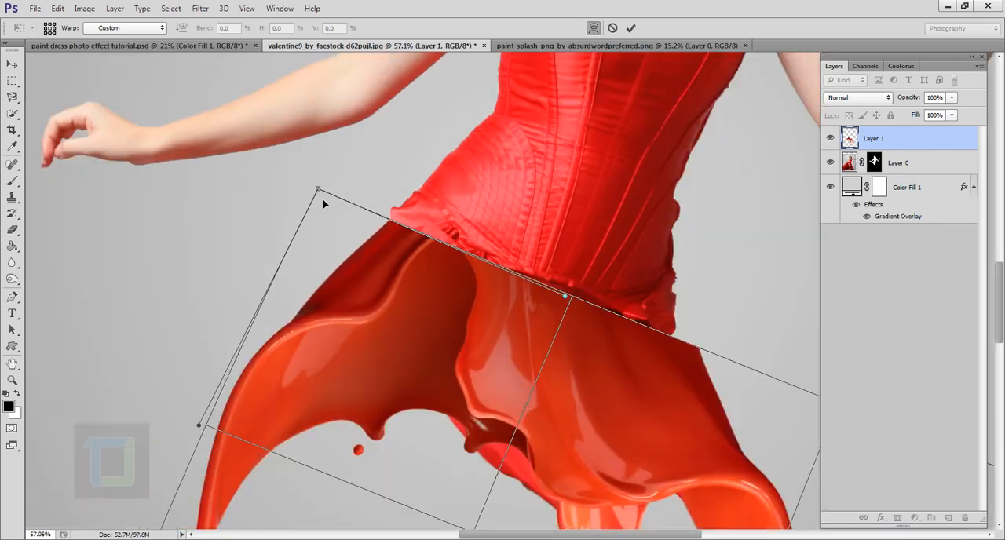
{"action": "scroll", "coordinate": [385, 177], "scroll_direction": "down", "scroll_amount": 1}
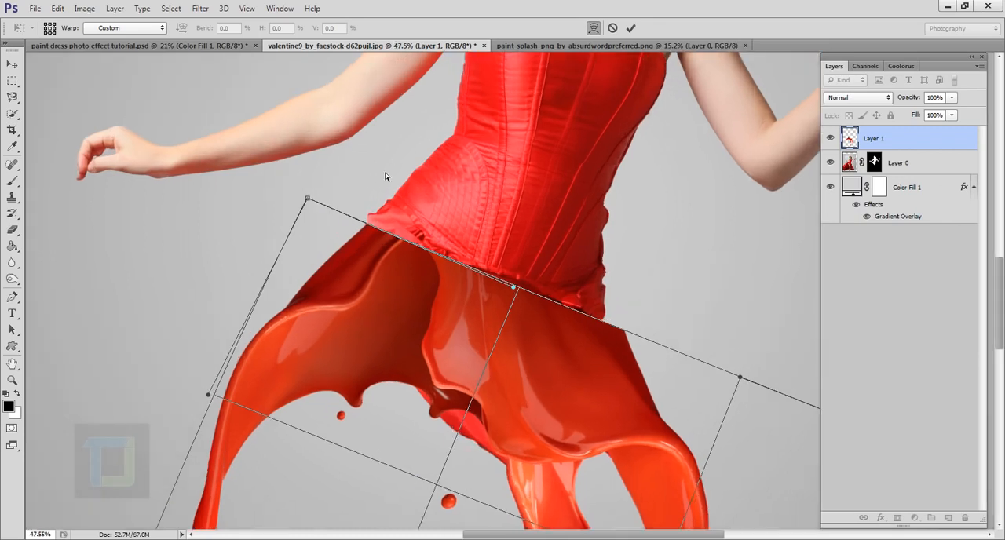
{"action": "left_click_drag", "start_coordinate": [742, 380], "coordinate": [682, 351]}
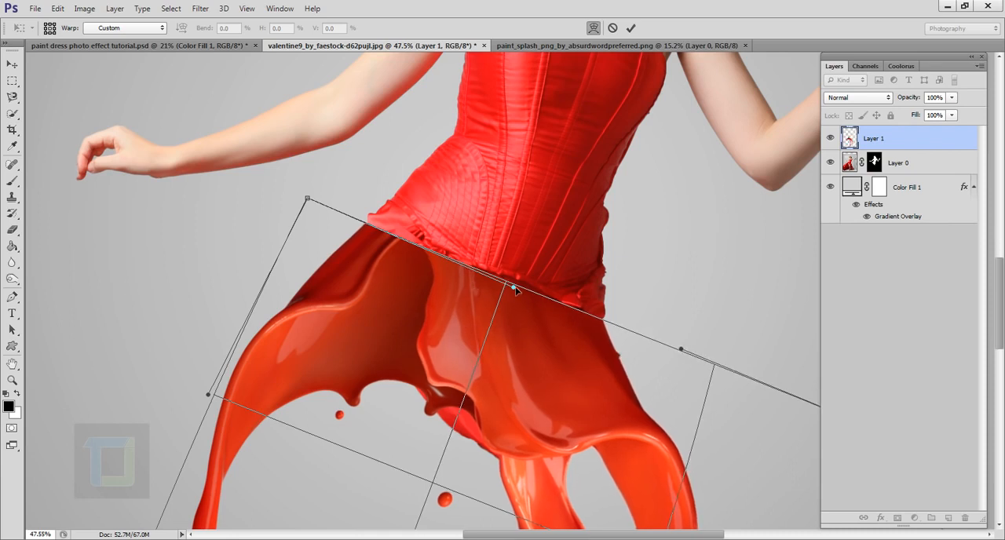
{"action": "left_click_drag", "start_coordinate": [515, 289], "coordinate": [521, 278]}
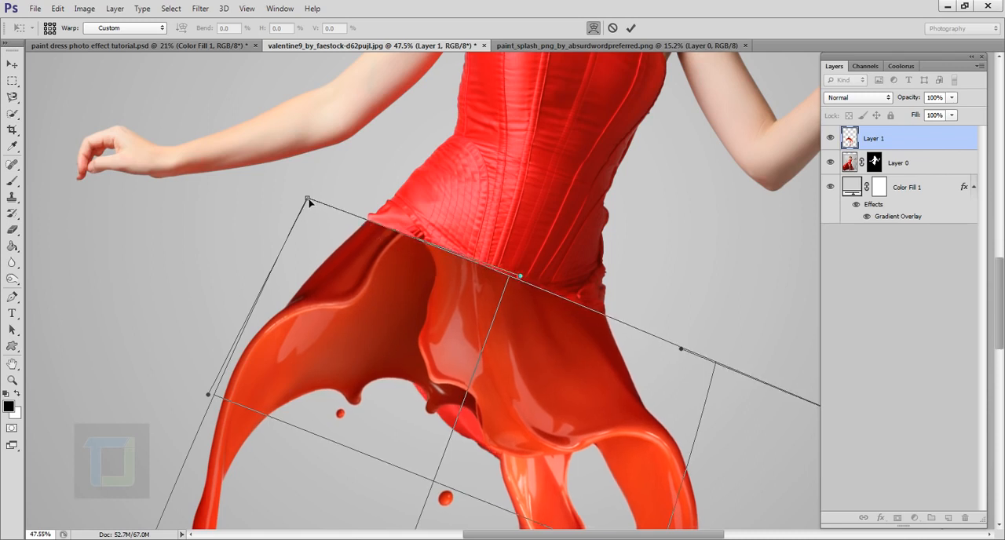
{"action": "scroll", "coordinate": [351, 193], "scroll_direction": "up", "scroll_amount": 4}
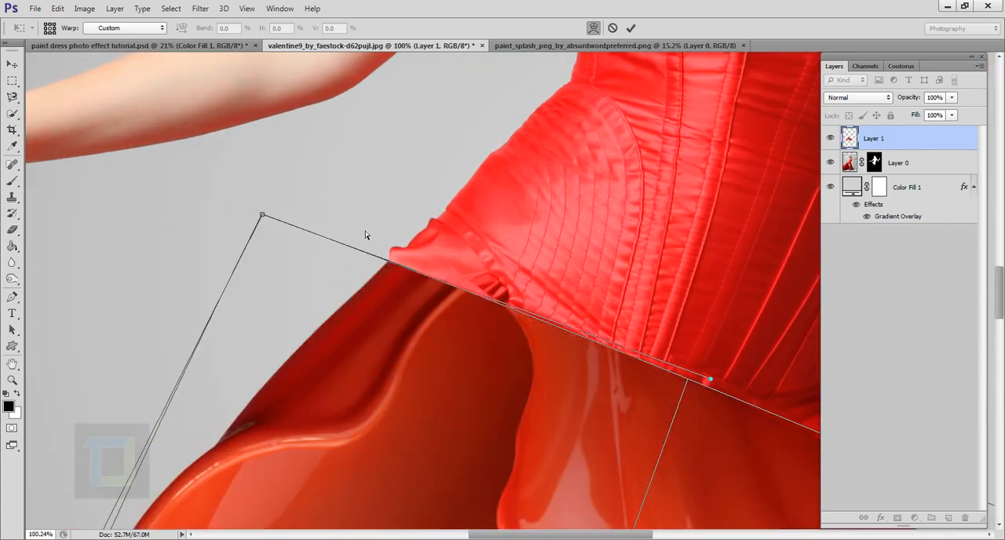
{"action": "scroll", "coordinate": [386, 282], "scroll_direction": "down", "scroll_amount": 8}
{"action": "scroll", "coordinate": [387, 282], "scroll_direction": "down", "scroll_amount": 3}
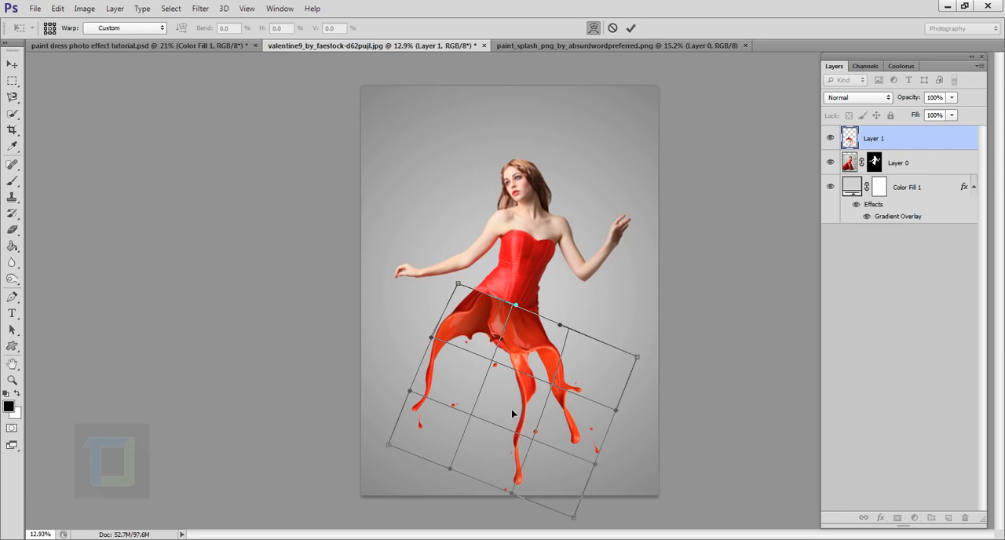
{"action": "left_click", "coordinate": [631, 28]}
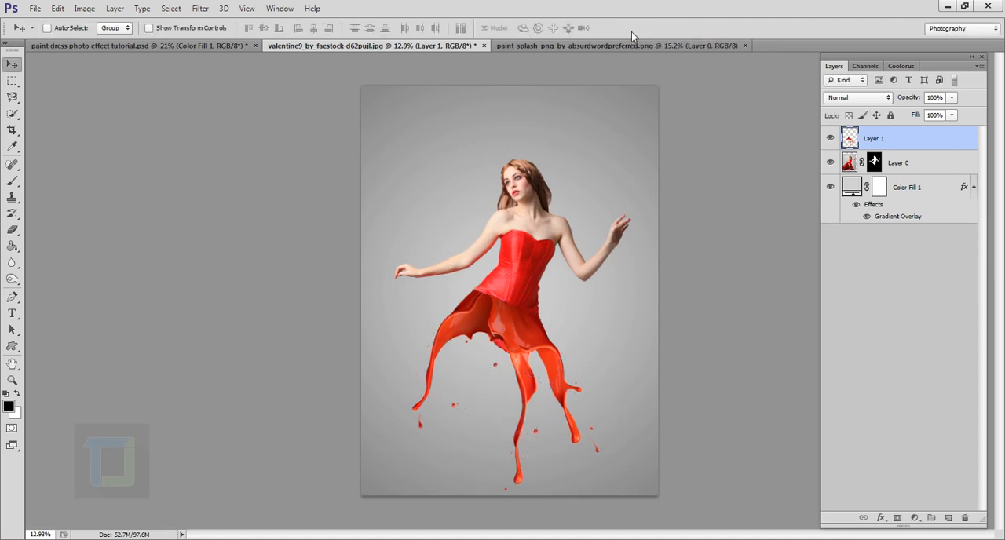
- Nudge the paint splash slightly down and left below the bodice
{"action": "key", "text": "ctrl+t"}
{"action": "scroll", "coordinate": [519, 310], "scroll_direction": "up", "scroll_amount": 3}
{"action": "scroll", "coordinate": [519, 310], "scroll_direction": "down", "scroll_amount": 3}
{"action": "key", "text": "Return"}
{"action": "scroll", "coordinate": [502, 338], "scroll_direction": "up", "scroll_amount": 3}
{"action": "left_click_drag", "start_coordinate": [492, 352], "coordinate": [486, 362]}
{"action": "scroll", "coordinate": [512, 345], "scroll_direction": "down", "scroll_amount": 3}
- Warp the paint splash again, spreading its upper edge handles outward to match the waist, and commit the warp
{"action": "key", "text": "ctrl+t"}
{"action": "scroll", "coordinate": [481, 357], "scroll_direction": "up", "scroll_amount": 3}
{"action": "left_click", "coordinate": [594, 29]}
{"action": "left_click_drag", "start_coordinate": [448, 315], "coordinate": [440, 305]}
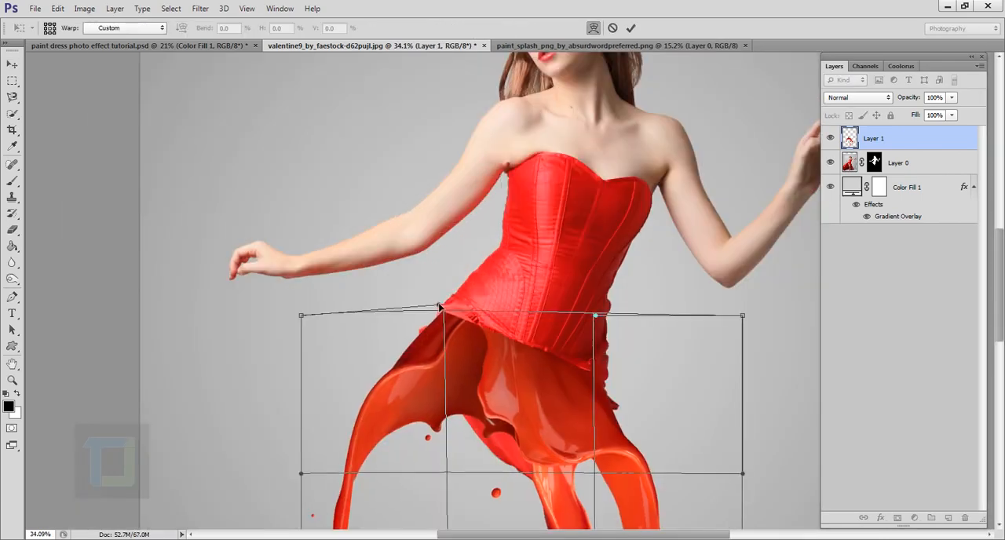
{"action": "left_click_drag", "start_coordinate": [594, 315], "coordinate": [616, 318]}
{"action": "left_click_drag", "start_coordinate": [440, 304], "coordinate": [431, 300]}
{"action": "left_click_drag", "start_coordinate": [616, 317], "coordinate": [625, 320]}
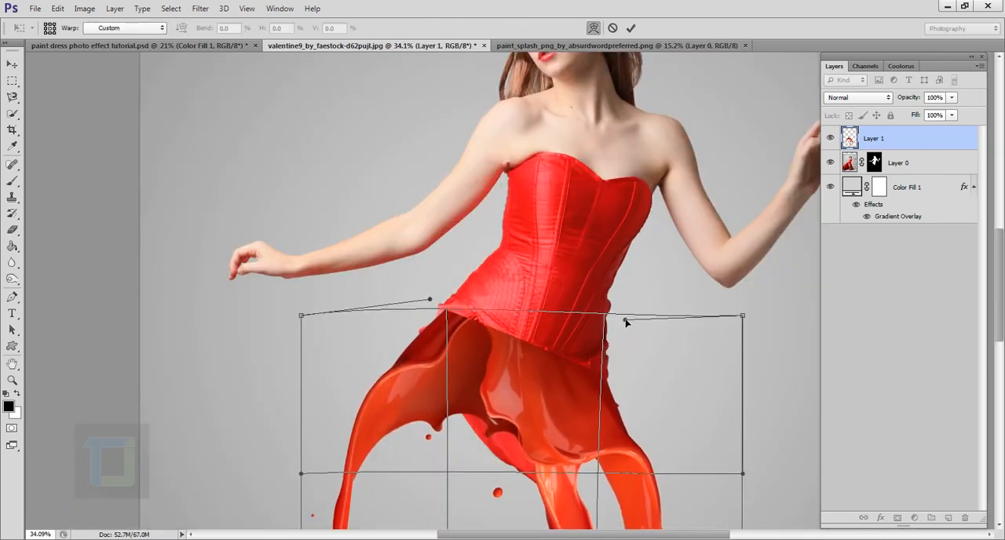
{"action": "left_click_drag", "start_coordinate": [431, 300], "coordinate": [419, 295]}
{"action": "scroll", "coordinate": [461, 315], "scroll_direction": "down", "scroll_amount": 3}
{"action": "key", "text": "Return"}
{"action": "scroll", "coordinate": [567, 228], "scroll_direction": "down", "scroll_amount": 2}
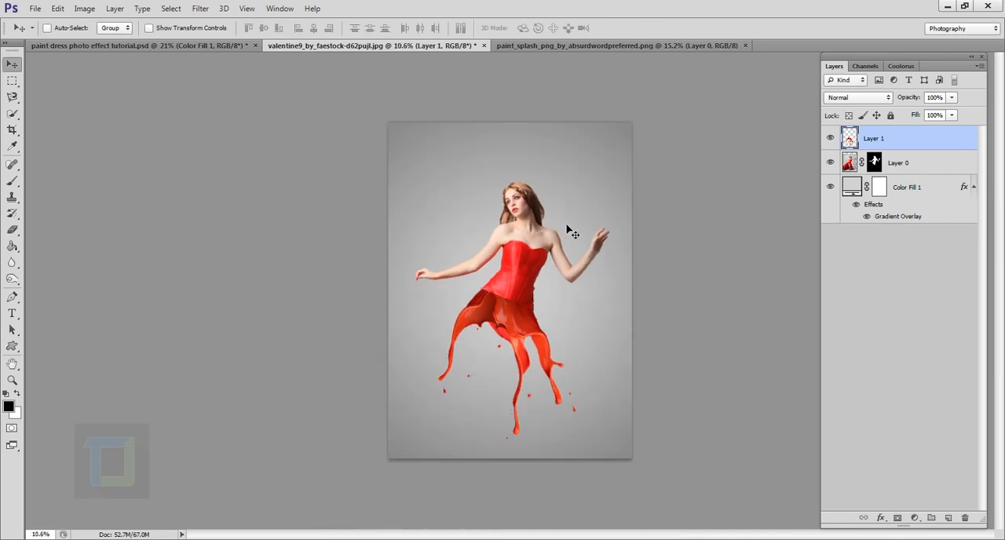
- Paint black on the woman's layer mask with the Brush tool to hide the original red skirt showing beneath the splash
{"action": "scroll", "coordinate": [601, 259], "scroll_direction": "up", "scroll_amount": 1}
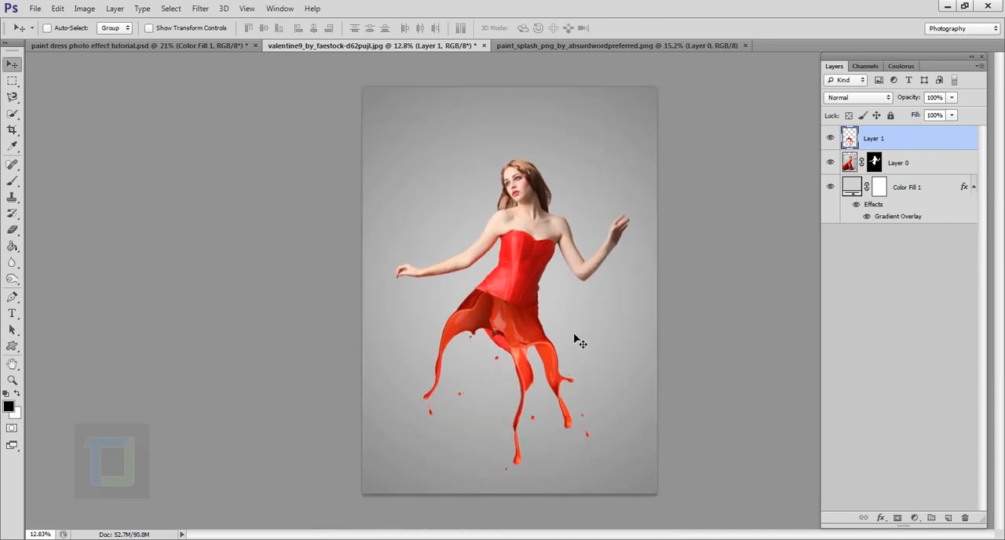
{"action": "scroll", "coordinate": [577, 340], "scroll_direction": "up", "scroll_amount": 1}
{"action": "scroll", "coordinate": [577, 340], "scroll_direction": "up", "scroll_amount": 3}
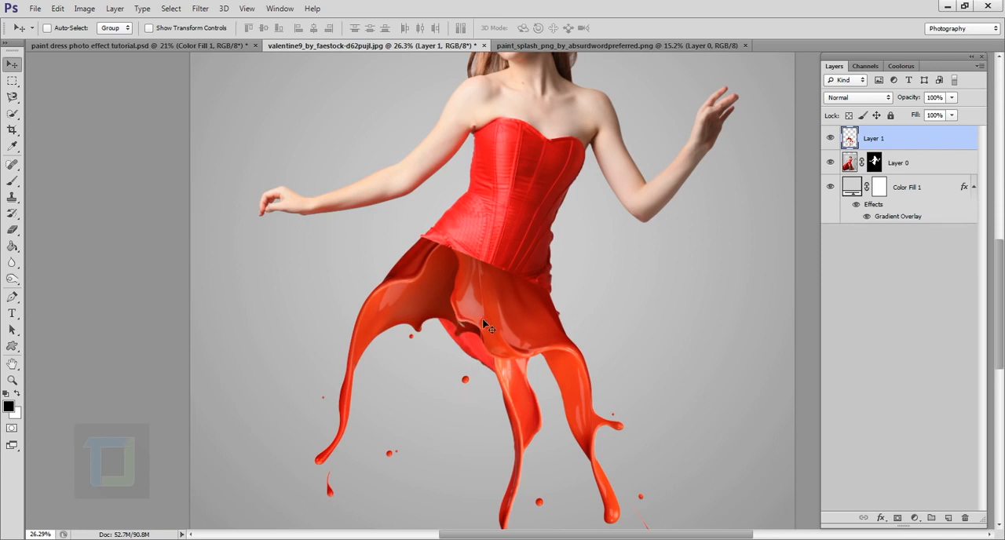
{"action": "left_click", "coordinate": [876, 165]}
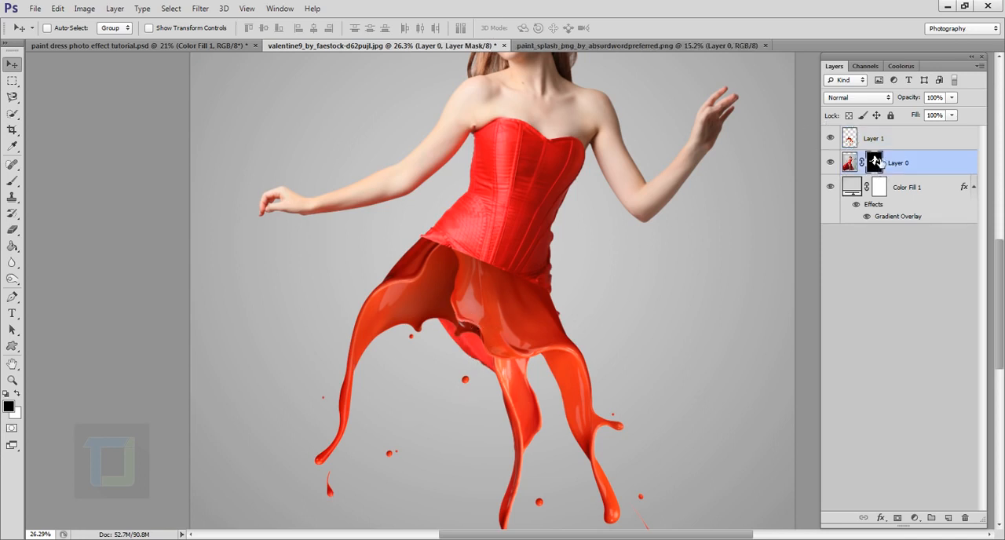
{"action": "left_click", "coordinate": [11, 183]}
{"action": "left_click", "coordinate": [61, 182]}
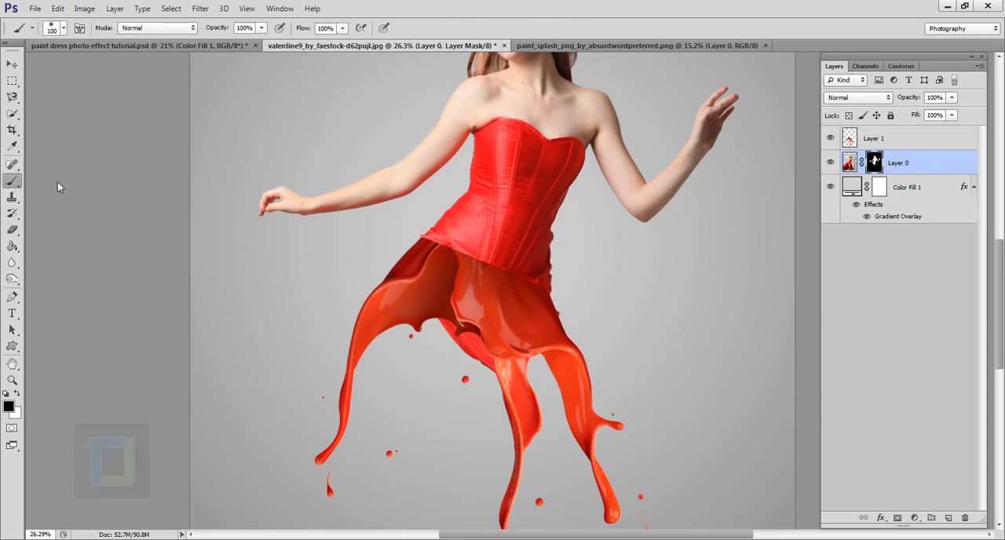
{"action": "scroll", "coordinate": [460, 386], "scroll_direction": "up", "scroll_amount": 3}
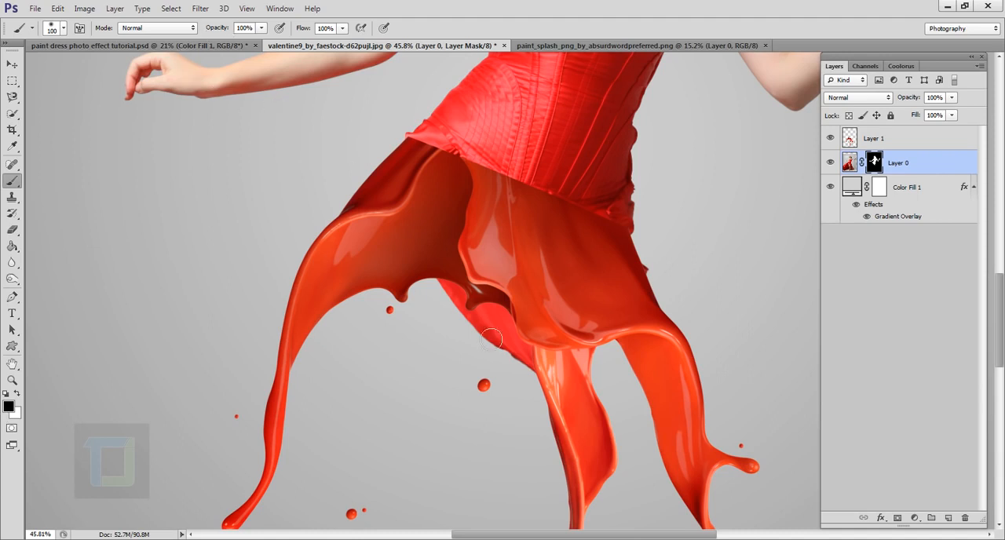
{"action": "mouse_move", "coordinate": [452, 280]}
{"action": "left_mouse_down"}
{"action": "mouse_move", "coordinate": [484, 336]}
{"action": "mouse_move", "coordinate": [454, 313]}
{"action": "mouse_move", "coordinate": [443, 295]}
{"action": "mouse_move", "coordinate": [496, 342]}
{"action": "mouse_move", "coordinate": [521, 383]}
{"action": "mouse_move", "coordinate": [500, 371]}
{"action": "mouse_move", "coordinate": [499, 344]}
{"action": "mouse_move", "coordinate": [537, 317]}
{"action": "mouse_move", "coordinate": [547, 379]}
{"action": "mouse_move", "coordinate": [522, 353]}
{"action": "mouse_move", "coordinate": [534, 309]}
{"action": "left_mouse_up"}
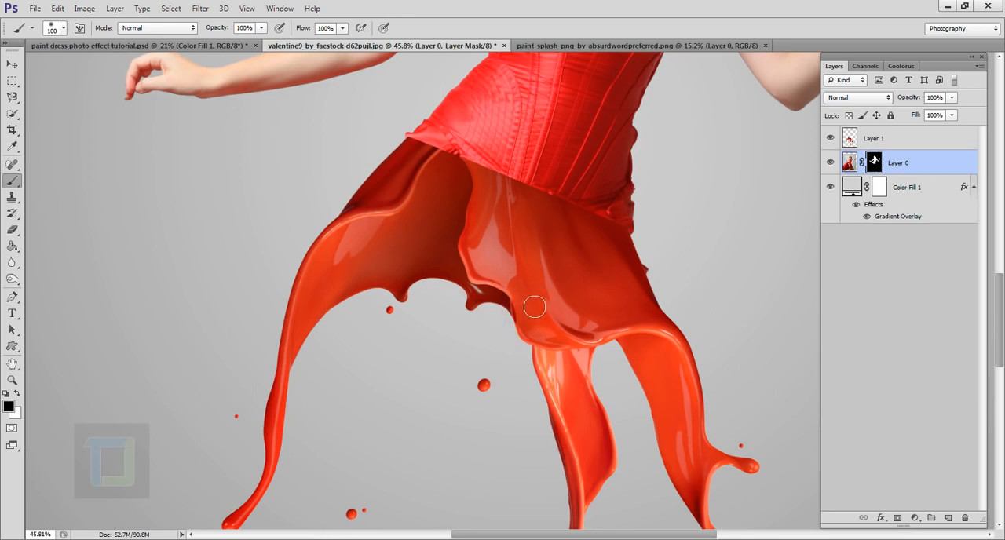
- Paint white on the mask to bring back part of the original skirt, and hide it again with black
{"action": "left_click", "coordinate": [16, 394]}
{"action": "mouse_move", "coordinate": [518, 353]}
{"action": "left_mouse_down"}
{"action": "mouse_move", "coordinate": [484, 346]}
{"action": "mouse_move", "coordinate": [481, 322]}
{"action": "mouse_move", "coordinate": [504, 348]}
{"action": "mouse_move", "coordinate": [495, 360]}
{"action": "left_mouse_up"}
{"action": "key", "text": "x"}
{"action": "left_click_drag", "start_coordinate": [484, 312], "coordinate": [524, 365]}
- Hide the leftover skirt fabric sticking out past the splash's right edge by painting black on the woman's layer mask
{"action": "scroll", "coordinate": [676, 259], "scroll_direction": "up", "scroll_amount": 3}
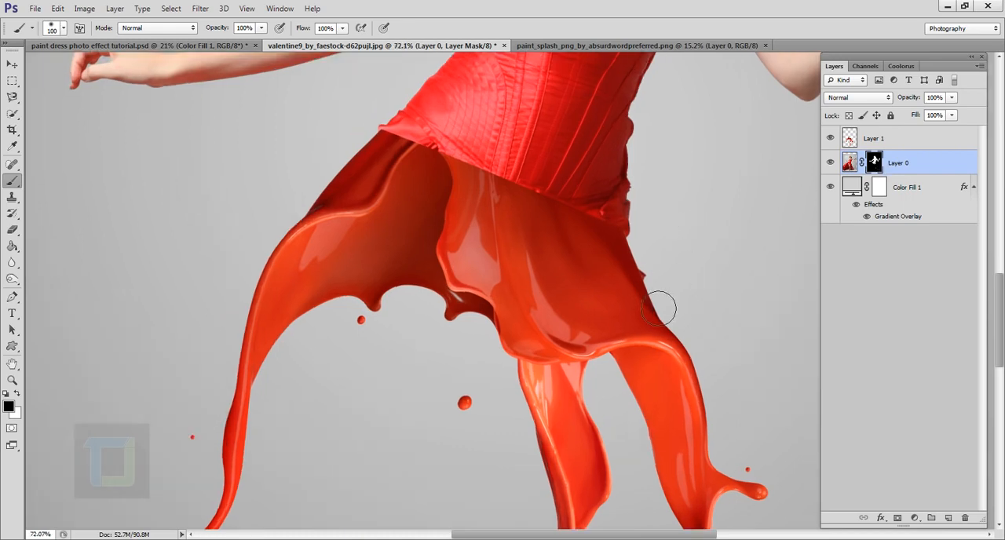
{"action": "mouse_move", "coordinate": [348, 209]}
{"action": "left_mouse_down"}
{"action": "mouse_move", "coordinate": [513, 251]}
{"action": "mouse_move", "coordinate": [844, 370]}
{"action": "left_mouse_up"}
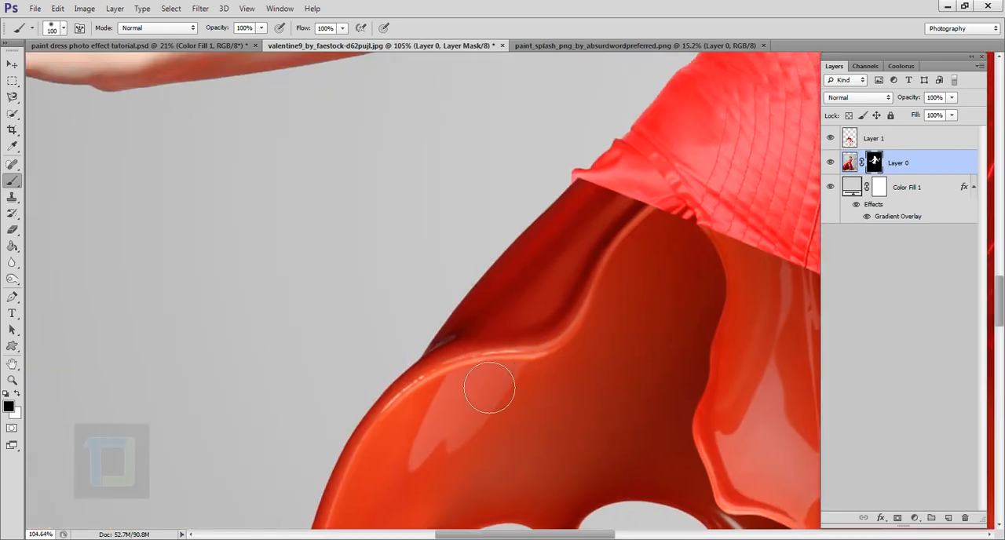
{"action": "left_click_drag", "start_coordinate": [586, 298], "coordinate": [322, 310]}
{"action": "scroll", "coordinate": [492, 319], "scroll_direction": "down", "scroll_amount": 5}
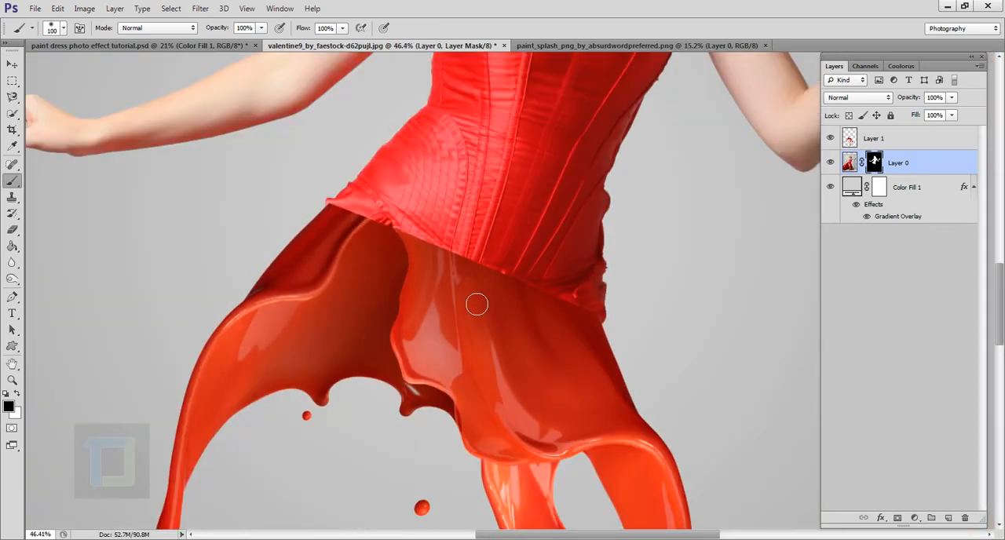
{"action": "scroll", "coordinate": [574, 302], "scroll_direction": "up", "scroll_amount": 2}
{"action": "scroll", "coordinate": [572, 314], "scroll_direction": "down", "scroll_amount": 2}
{"action": "scroll", "coordinate": [567, 321], "scroll_direction": "up", "scroll_amount": 5}
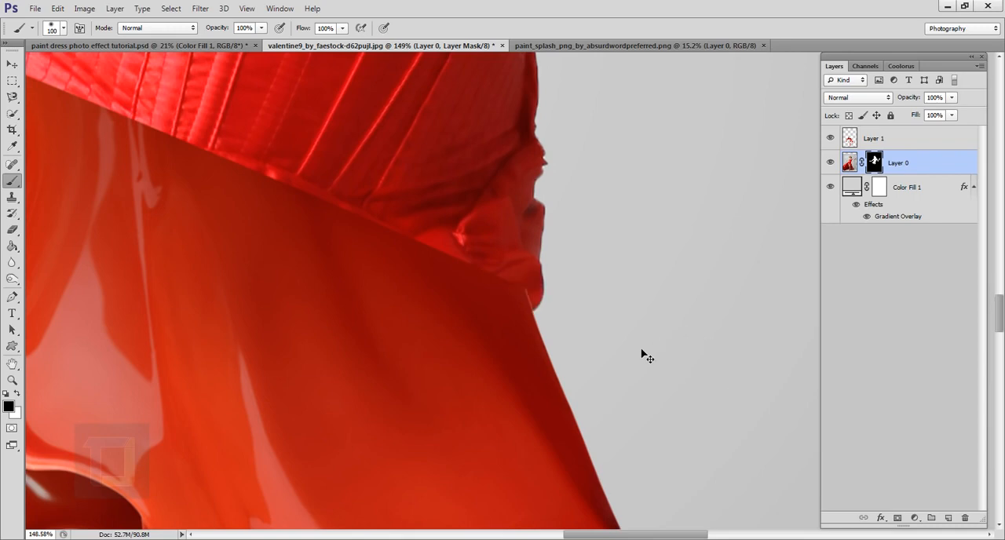
{"action": "scroll", "coordinate": [644, 357], "scroll_direction": "down", "scroll_amount": 5}
{"action": "scroll", "coordinate": [641, 354], "scroll_direction": "down", "scroll_amount": 1}
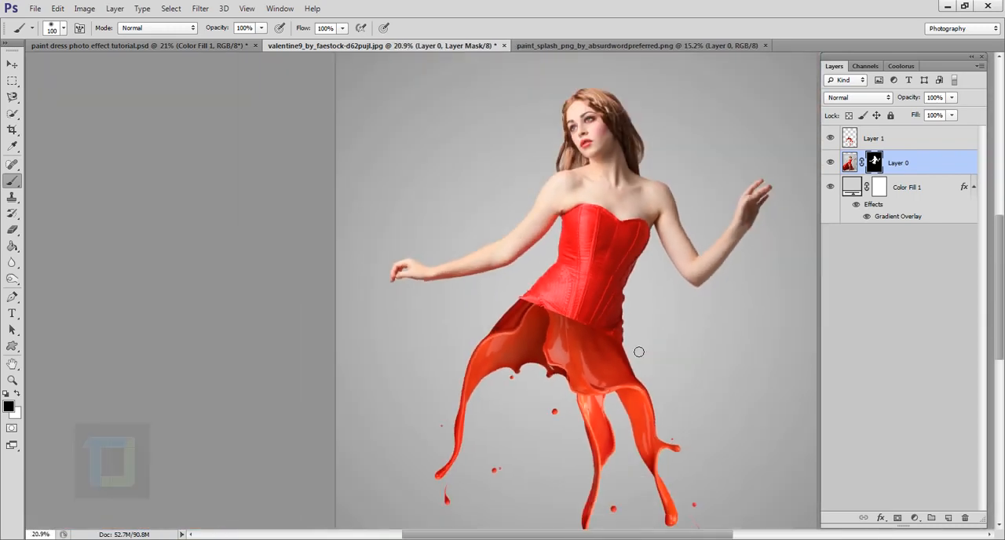
- Add a layer mask to the paint splash layer, Layer 1
{"action": "scroll", "coordinate": [638, 351], "scroll_direction": "down", "scroll_amount": 1}
{"action": "scroll", "coordinate": [601, 343], "scroll_direction": "up", "scroll_amount": 1}
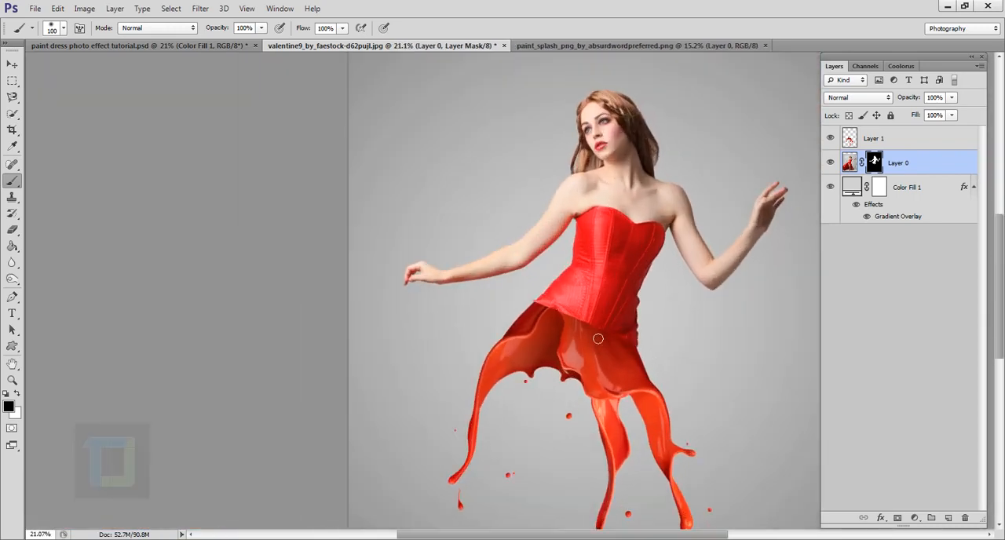
{"action": "scroll", "coordinate": [588, 328], "scroll_direction": "up", "scroll_amount": 2}
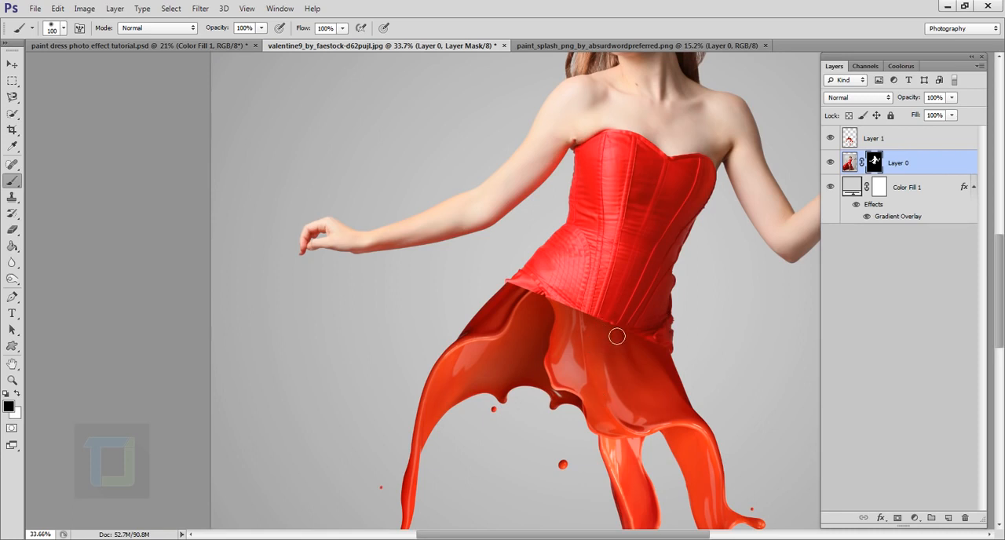
{"action": "left_click", "coordinate": [879, 141]}
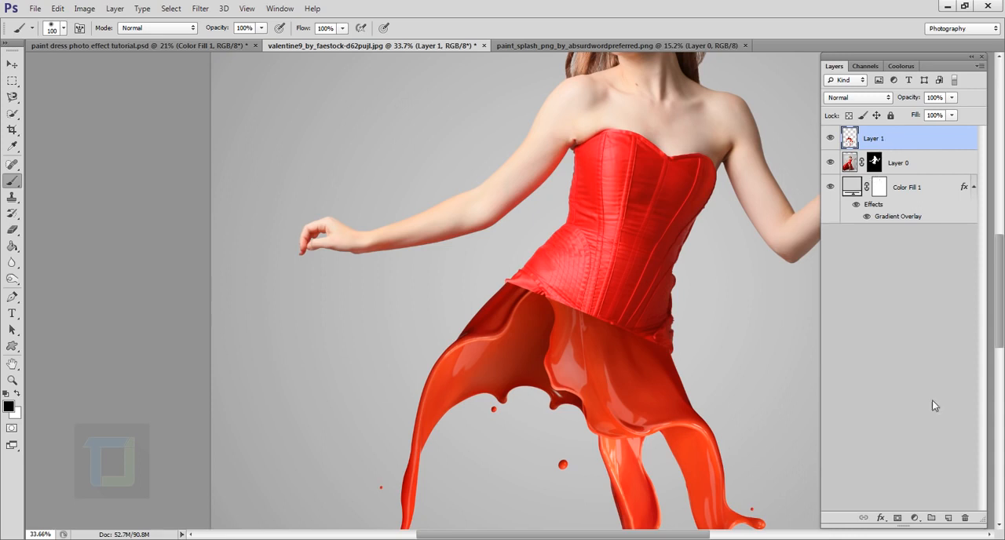
{"action": "left_click", "coordinate": [901, 519]}
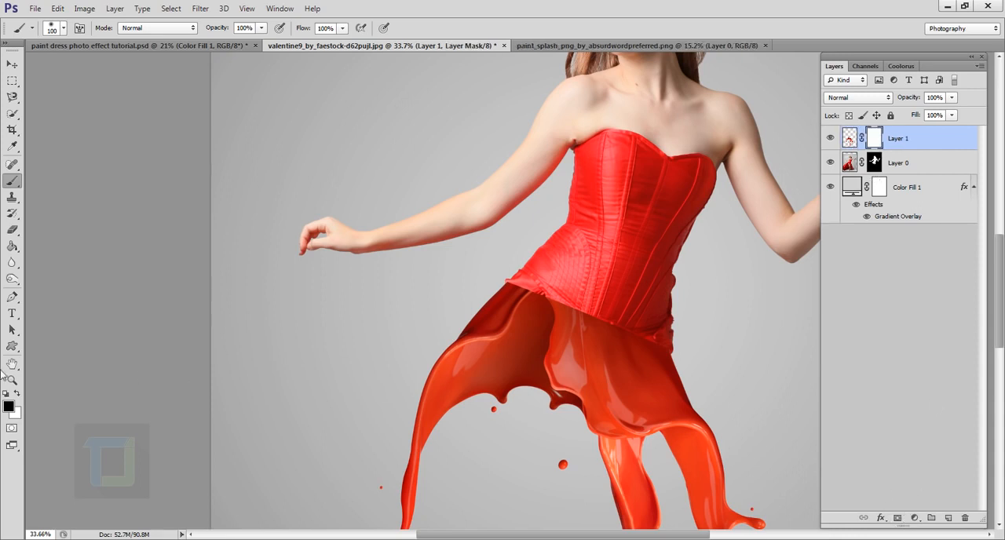
- Paint black on the splash's mask along the waist with a 175 px brush to reveal the bodice's ruffled hem
{"action": "scroll", "coordinate": [522, 285], "scroll_direction": "up", "scroll_amount": 2}
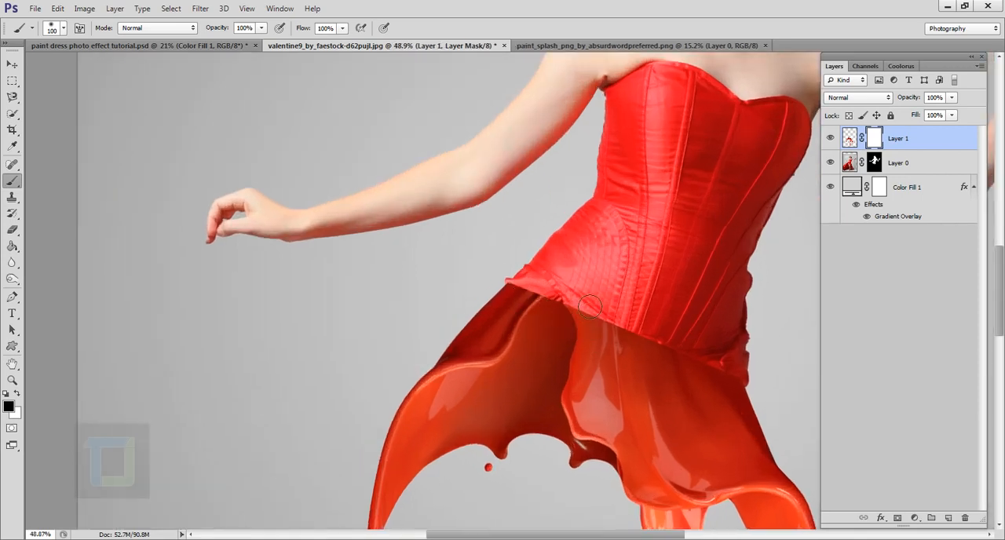
{"action": "key", "text": "bracketleft"}
{"action": "mouse_move", "coordinate": [560, 321]}
{"action": "left_mouse_down"}
{"action": "mouse_move", "coordinate": [702, 355]}
{"action": "mouse_move", "coordinate": [740, 385]}
{"action": "mouse_move", "coordinate": [735, 368]}
{"action": "left_mouse_up"}
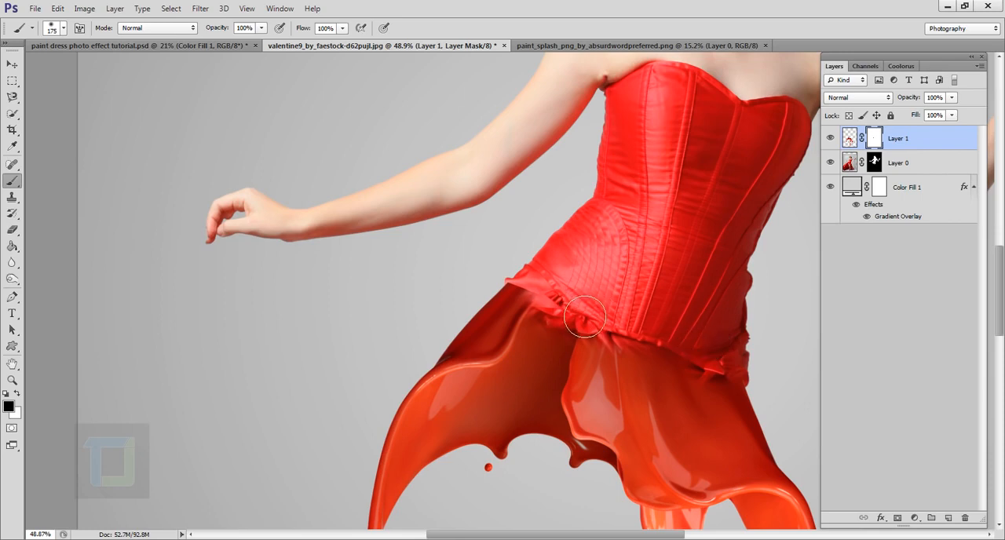
- Paint black on the splash's mask with a smaller brush to expose the left part of the ruffled hem
{"action": "scroll", "coordinate": [585, 318], "scroll_direction": "up", "scroll_amount": 4}
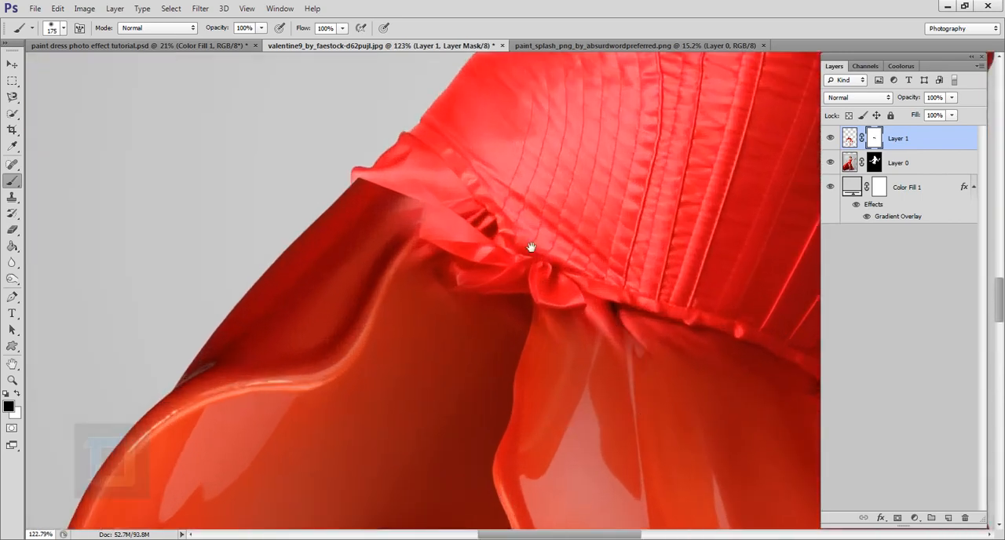
{"action": "left_click_drag", "start_coordinate": [531, 248], "coordinate": [541, 353]}
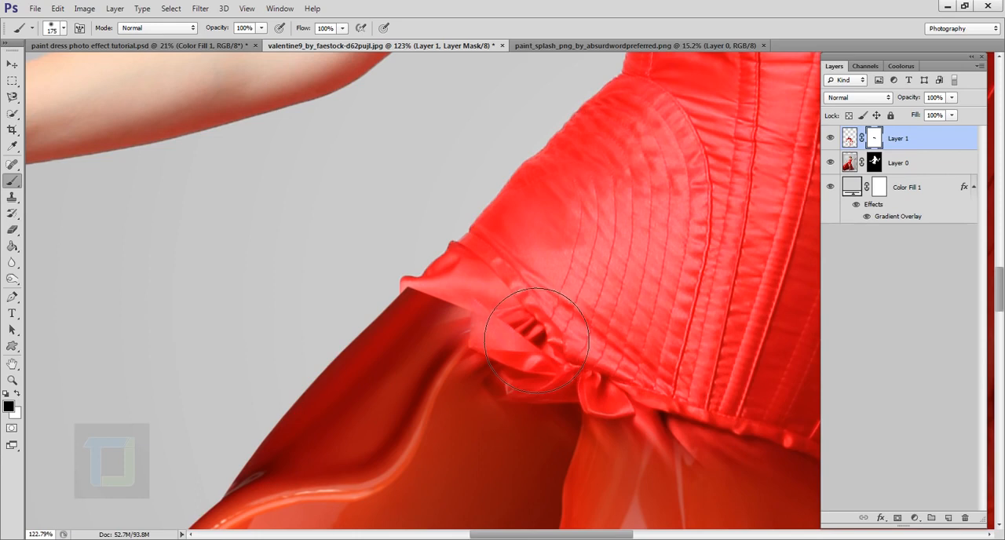
{"action": "key", "text": "bracketleft"}
{"action": "key", "text": "bracketleft"}
{"action": "key", "text": "bracketleft"}
{"action": "mouse_move", "coordinate": [503, 322]}
{"action": "left_mouse_down"}
{"action": "mouse_move", "coordinate": [464, 322]}
{"action": "mouse_move", "coordinate": [485, 324]}
{"action": "mouse_move", "coordinate": [476, 329]}
{"action": "mouse_move", "coordinate": [450, 317]}
{"action": "mouse_move", "coordinate": [440, 297]}
{"action": "mouse_move", "coordinate": [448, 291]}
{"action": "mouse_move", "coordinate": [433, 306]}
{"action": "mouse_move", "coordinate": [451, 296]}
{"action": "left_mouse_up"}
- Reduce the brush to 25 px and mask out the splash's upper left corner where it overlaps the hem
{"action": "key", "text": "bracketleft"}
{"action": "key", "text": "bracketleft"}
{"action": "key", "text": "bracketleft"}
{"action": "scroll", "coordinate": [383, 329], "scroll_direction": "up", "scroll_amount": 5}
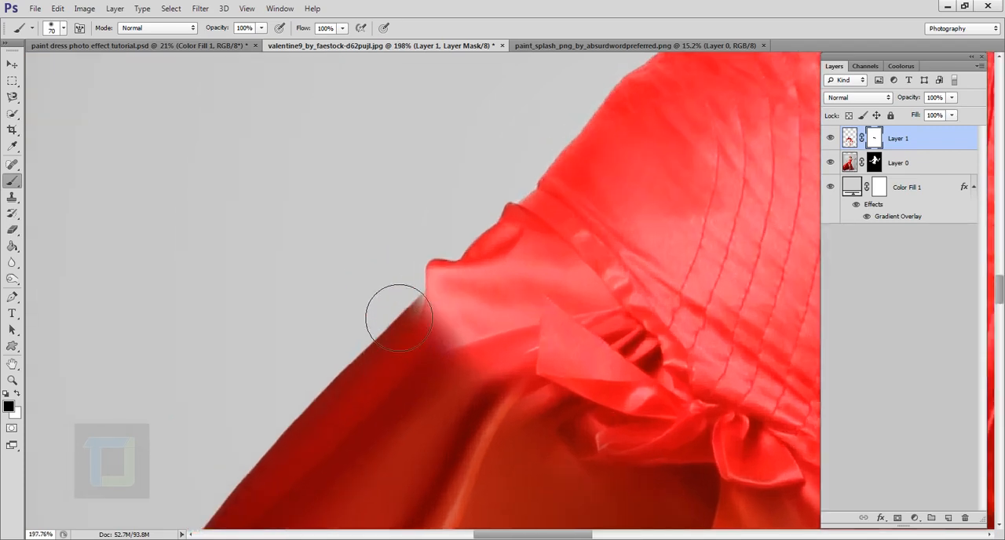
{"action": "key", "text": "bracketleft"}
{"action": "key", "text": "bracketleft"}
{"action": "key", "text": "bracketleft"}
{"action": "key", "text": "bracketleft"}
{"action": "key", "text": "bracketleft"}
{"action": "mouse_move", "coordinate": [430, 321]}
{"action": "left_mouse_down"}
{"action": "mouse_move", "coordinate": [466, 325]}
{"action": "mouse_move", "coordinate": [454, 332]}
{"action": "mouse_move", "coordinate": [459, 293]}
{"action": "mouse_move", "coordinate": [452, 328]}
{"action": "mouse_move", "coordinate": [462, 313]}
{"action": "mouse_move", "coordinate": [471, 337]}
{"action": "left_mouse_up"}
{"action": "scroll", "coordinate": [469, 329], "scroll_direction": "down", "scroll_amount": 6}
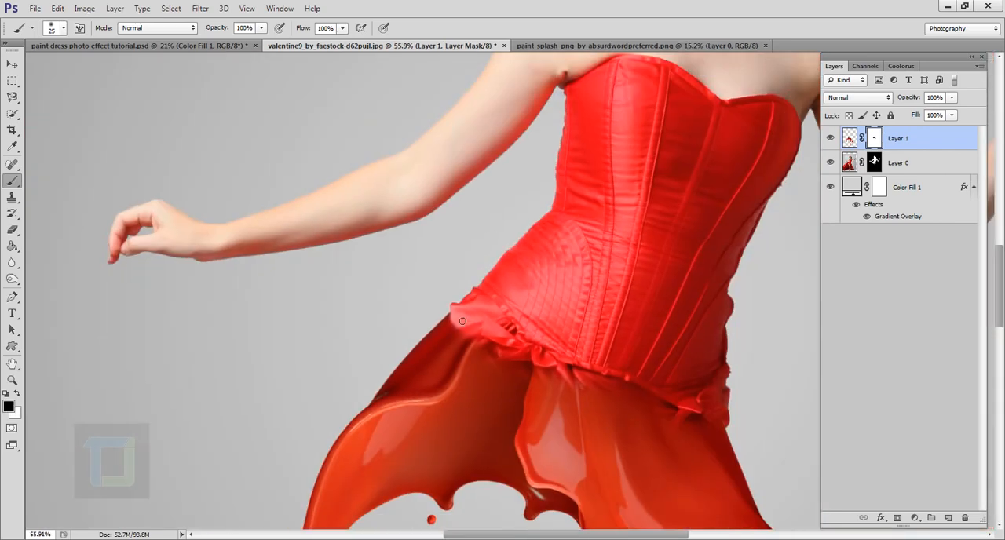
- Enlarge the brush and repaint the splash's mask over the ruffles, restoring parts of the splash and softening its waist seam
{"action": "left_click_drag", "start_coordinate": [534, 329], "coordinate": [539, 267]}
{"action": "scroll", "coordinate": [517, 323], "scroll_direction": "up", "scroll_amount": 3}
{"action": "scroll", "coordinate": [518, 324], "scroll_direction": "down", "scroll_amount": 3}
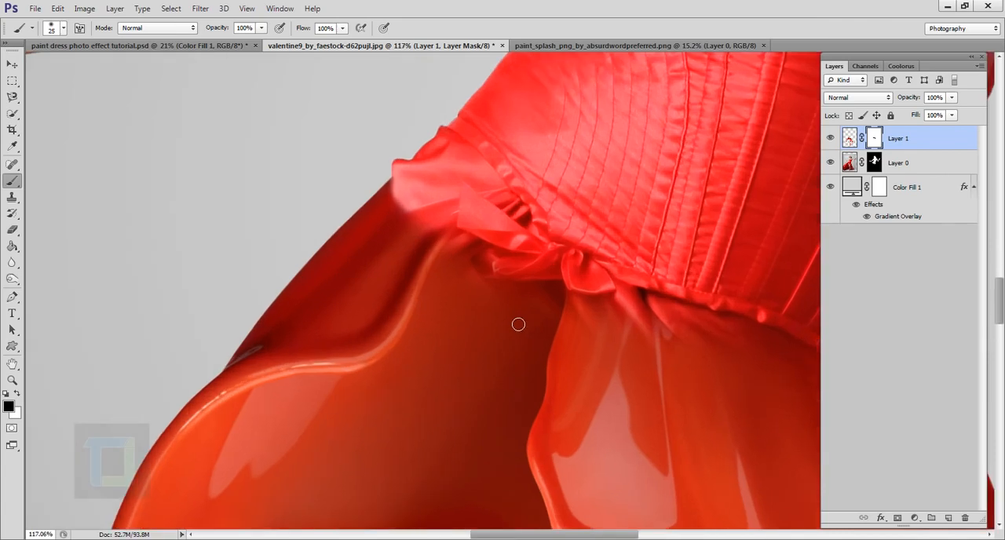
{"action": "scroll", "coordinate": [515, 314], "scroll_direction": "up", "scroll_amount": 4}
{"action": "key", "text": "bracketright"}
{"action": "key", "text": "bracketright"}
{"action": "key", "text": "bracketright"}
{"action": "key", "text": "bracketright"}
{"action": "key", "text": "bracketright"}
{"action": "mouse_move", "coordinate": [488, 288]}
{"action": "left_mouse_down"}
{"action": "mouse_move", "coordinate": [475, 305]}
{"action": "mouse_move", "coordinate": [563, 312]}
{"action": "left_mouse_up"}
{"action": "key", "text": "x"}
{"action": "key", "text": "x"}
{"action": "left_click_drag", "start_coordinate": [510, 224], "coordinate": [479, 235]}
- Move the paint splash about 0.09 in right and 0.18 in up against the bodice
{"action": "scroll", "coordinate": [433, 303], "scroll_direction": "down", "scroll_amount": 3}
{"action": "left_click", "coordinate": [13, 64]}
{"action": "left_click", "coordinate": [849, 139]}
{"action": "left_click_drag", "start_coordinate": [557, 244], "coordinate": [566, 227]}
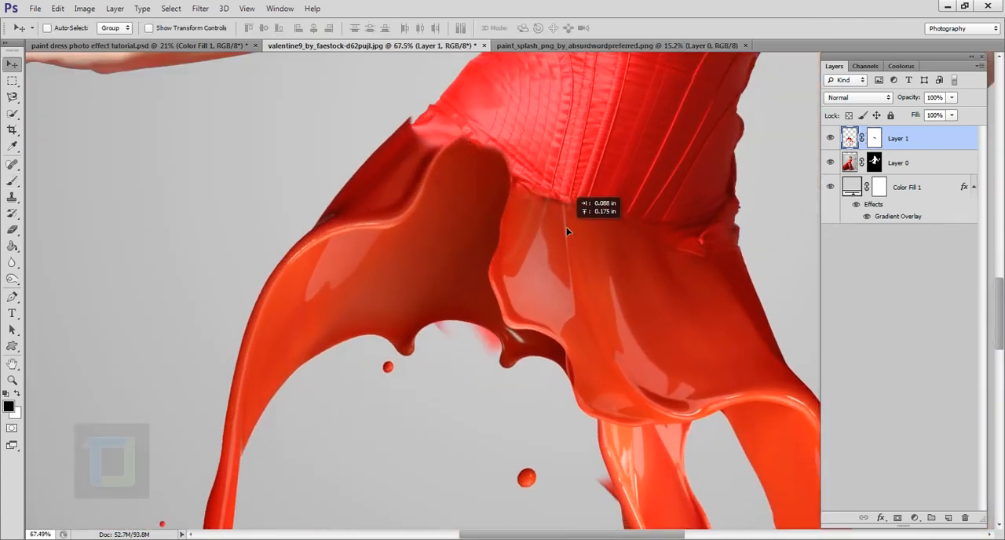
- Warp the paint splash slightly at its upper left and upper right to fit the waist, and commit the warp
{"action": "key", "text": "ctrl+t"}
{"action": "left_click", "coordinate": [593, 29]}
{"action": "left_click_drag", "start_coordinate": [408, 147], "coordinate": [404, 154]}
{"action": "left_click_drag", "start_coordinate": [754, 202], "coordinate": [747, 201]}
{"action": "key", "text": "Return"}
- Paint black on the woman's layer mask to hide the hem tip protruding beyond the splash's upper left corner
{"action": "left_click", "coordinate": [874, 138]}
{"action": "scroll", "coordinate": [353, 98], "scroll_direction": "up", "scroll_amount": 7}
{"action": "left_click", "coordinate": [13, 181]}
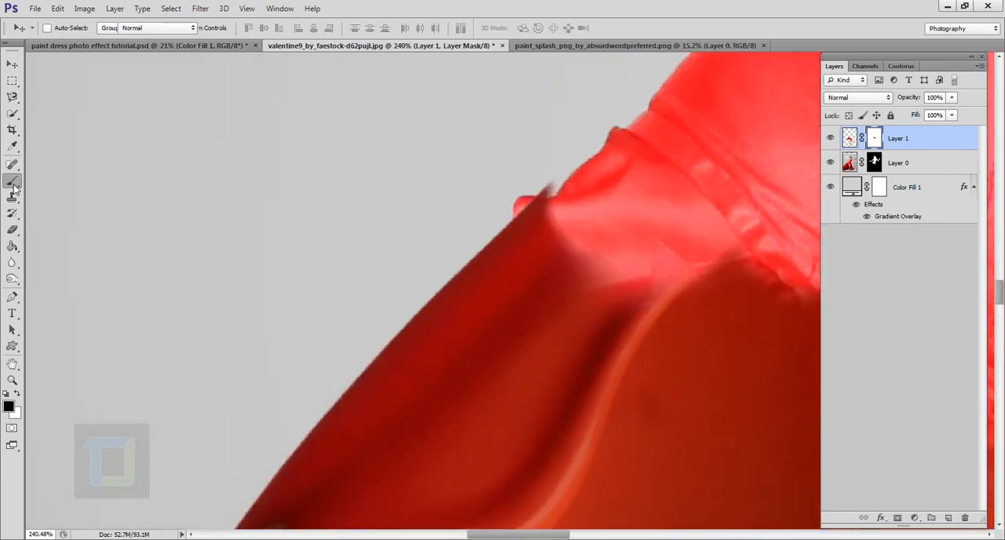
{"action": "left_click", "coordinate": [875, 163]}
{"action": "mouse_move", "coordinate": [551, 189]}
{"action": "left_mouse_down"}
{"action": "mouse_move", "coordinate": [520, 216]}
{"action": "mouse_move", "coordinate": [532, 189]}
{"action": "left_mouse_up"}
- Touch up the splash's layer mask around its upper left corner so it blends into the hem
{"action": "key", "text": "x"}
{"action": "scroll", "coordinate": [449, 212], "scroll_direction": "down", "scroll_amount": 5}
{"action": "left_click", "coordinate": [875, 138]}
{"action": "mouse_move", "coordinate": [441, 194]}
{"action": "left_mouse_down"}
{"action": "mouse_move", "coordinate": [468, 210]}
{"action": "mouse_move", "coordinate": [435, 178]}
{"action": "mouse_move", "coordinate": [487, 236]}
{"action": "left_mouse_up"}
{"action": "key", "text": "x"}
- Enlarge the brush to 175 px and paint the splash's mask along the waist to blend it into the bodice
{"action": "key", "text": "x"}
{"action": "key", "text": "bracketright"}
{"action": "key", "text": "bracketright"}
{"action": "key", "text": "bracketright"}
{"action": "key", "text": "bracketright"}
{"action": "key", "text": "bracketright"}
{"action": "key", "text": "bracketright"}
{"action": "key", "text": "bracketright"}
{"action": "left_click_drag", "start_coordinate": [542, 271], "coordinate": [589, 273]}
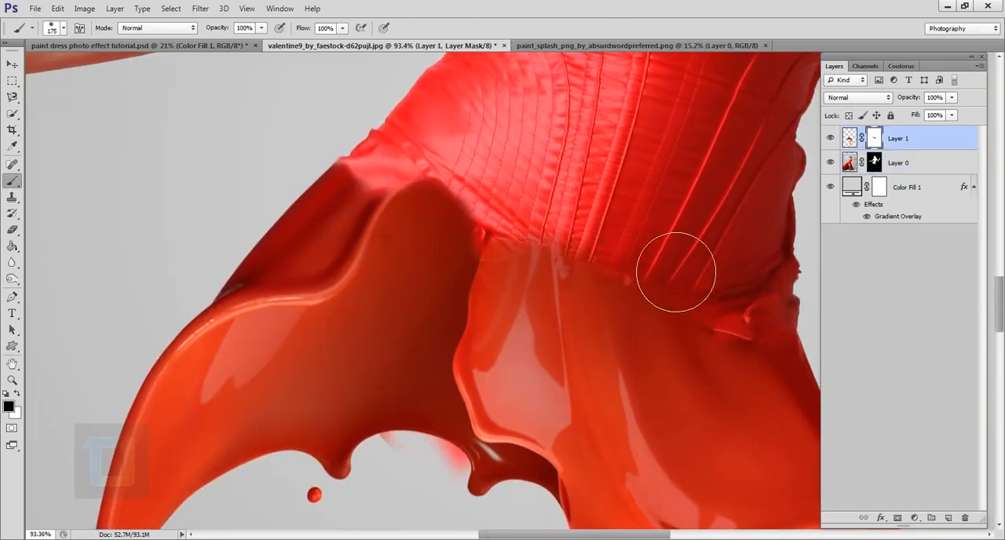
{"action": "scroll", "coordinate": [673, 265], "scroll_direction": "down", "scroll_amount": 4}
{"action": "scroll", "coordinate": [555, 348], "scroll_direction": "up", "scroll_amount": 4}
{"action": "key", "text": "x"}
{"action": "left_click_drag", "start_coordinate": [387, 152], "coordinate": [375, 152]}
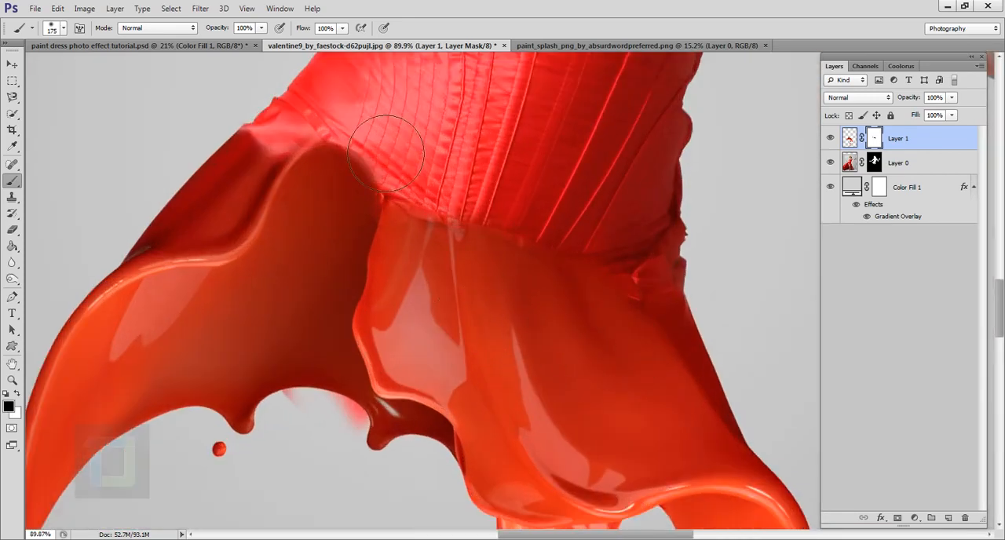
{"action": "scroll", "coordinate": [577, 287], "scroll_direction": "down", "scroll_amount": 7}
{"action": "scroll", "coordinate": [590, 290], "scroll_direction": "up", "scroll_amount": 2}
{"action": "scroll", "coordinate": [592, 291], "scroll_direction": "down", "scroll_amount": 1}
- Duplicate the paint splash layer and delete the layer mask from the copy
{"action": "left_click", "coordinate": [850, 139]}
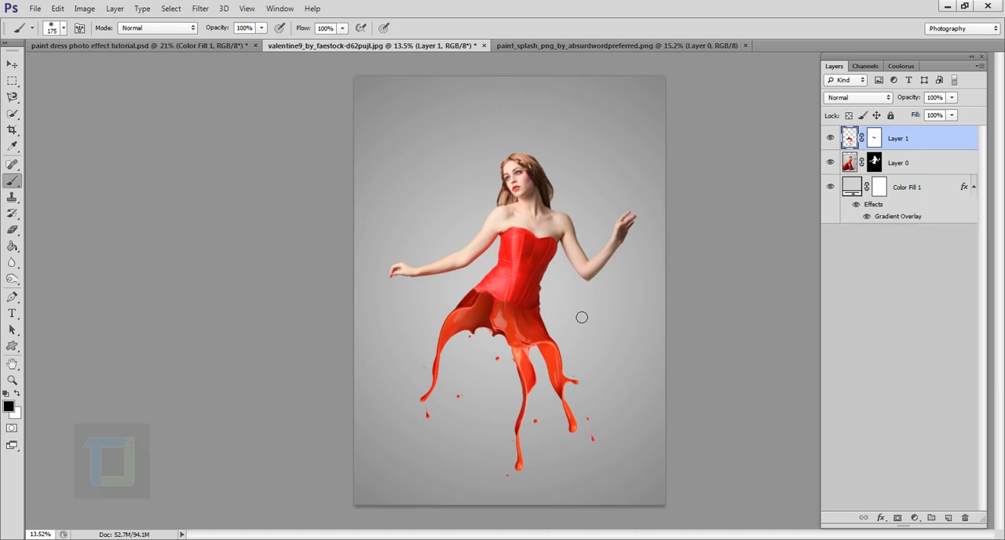
{"action": "scroll", "coordinate": [551, 315], "scroll_direction": "up", "scroll_amount": 1}
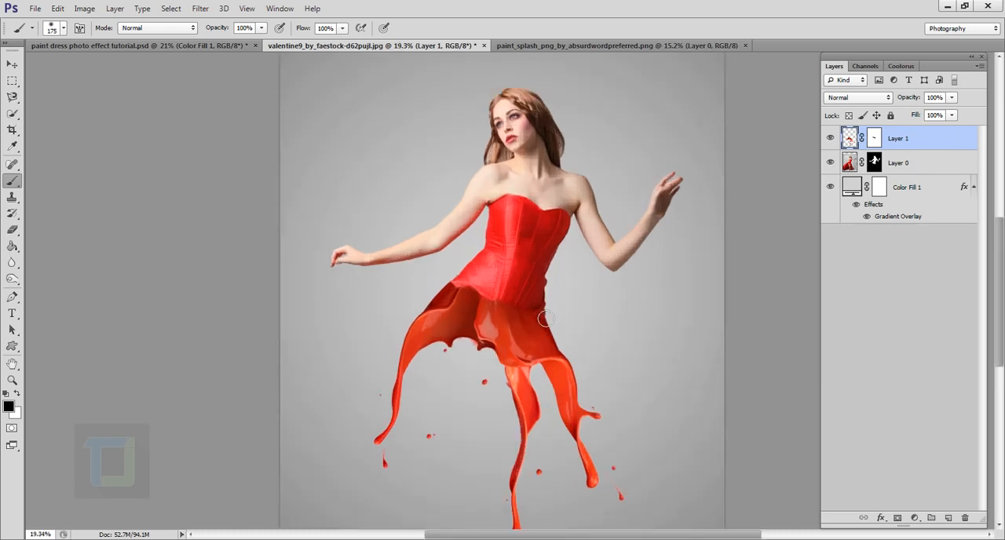
{"action": "scroll", "coordinate": [544, 318], "scroll_direction": "down", "scroll_amount": 1}
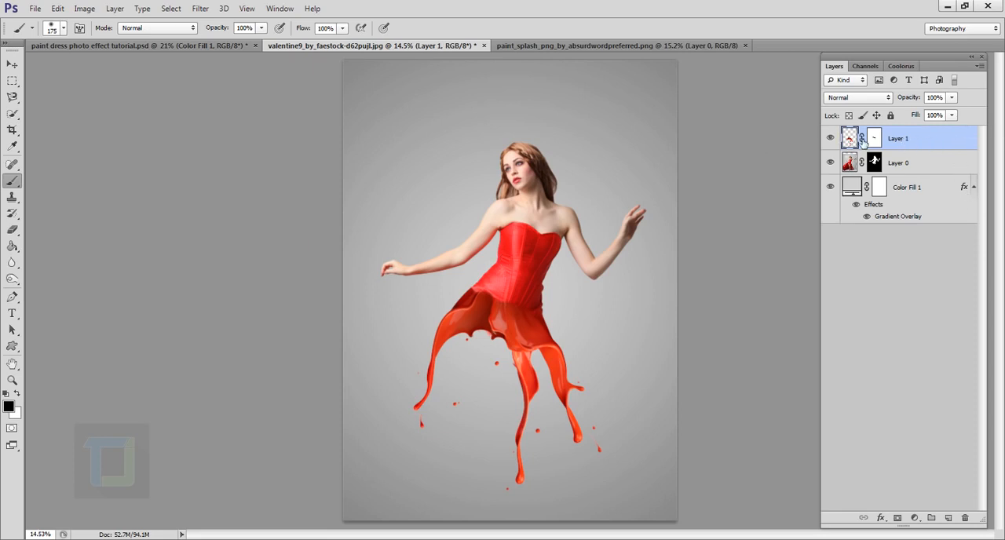
{"action": "key", "text": "ctrl+j"}
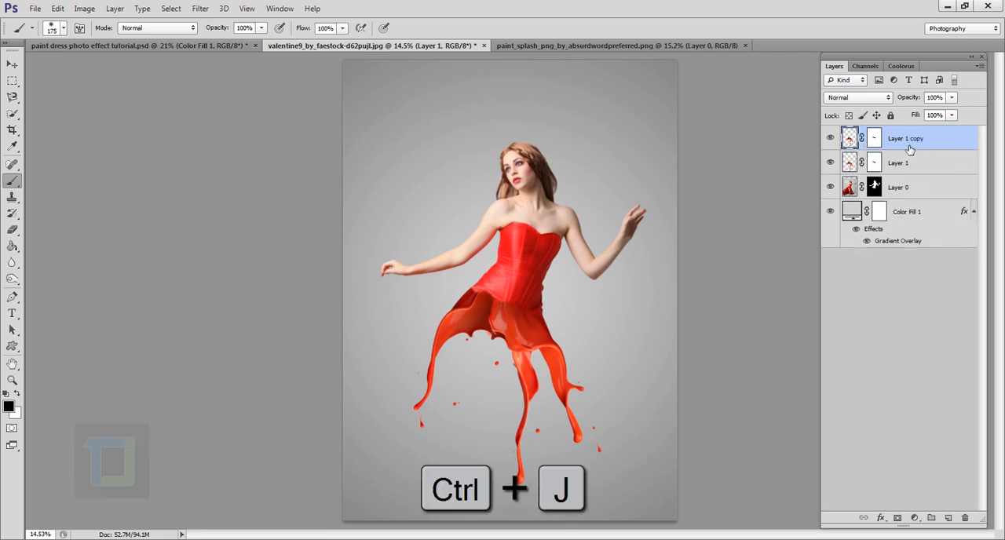
{"action": "left_click", "coordinate": [878, 139]}
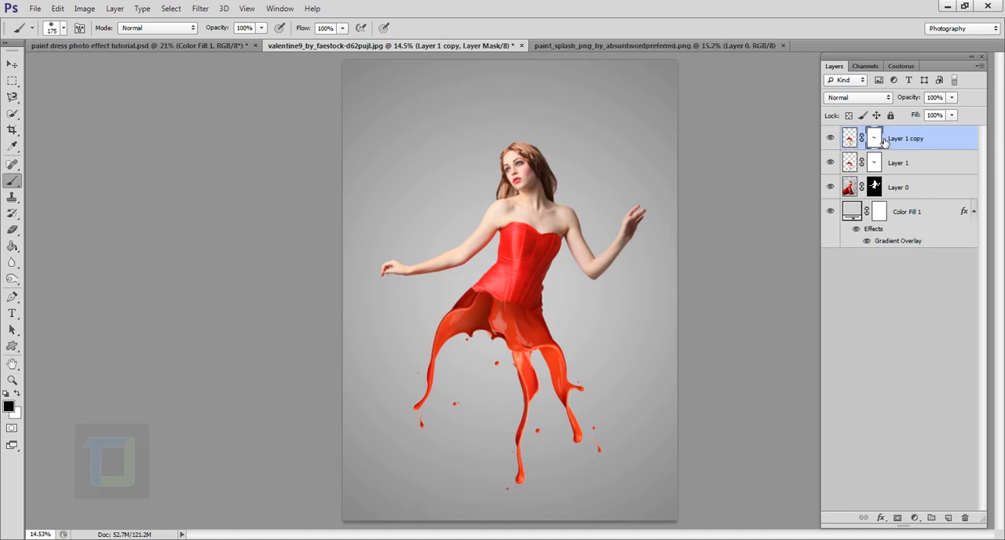
{"action": "right_click", "coordinate": [877, 140]}
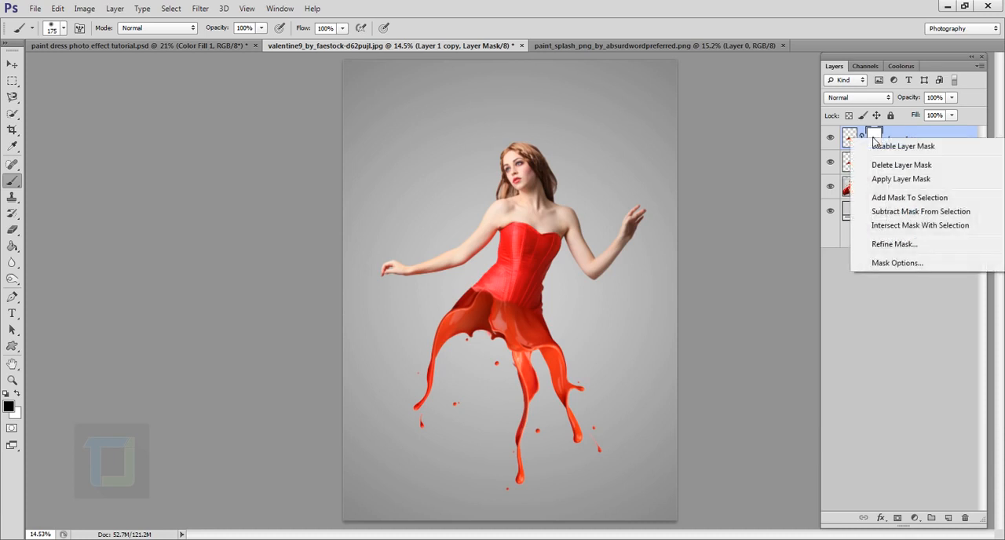
{"action": "left_click", "coordinate": [896, 166]}
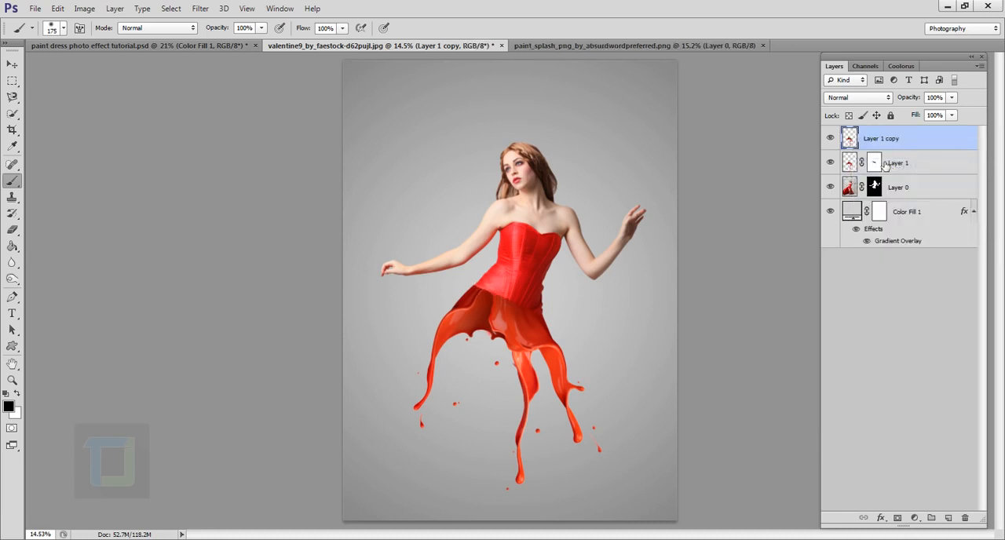
- Flip the splash copy vertically, move it up over the woman's torso, and flip it horizontally
{"action": "key", "text": "ctrl+t"}
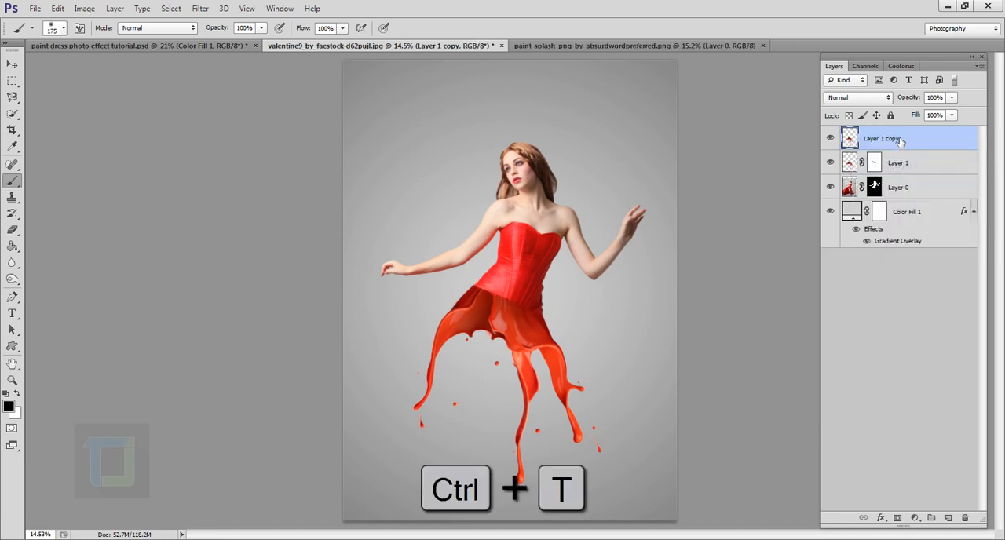
{"action": "right_click", "coordinate": [538, 331]}
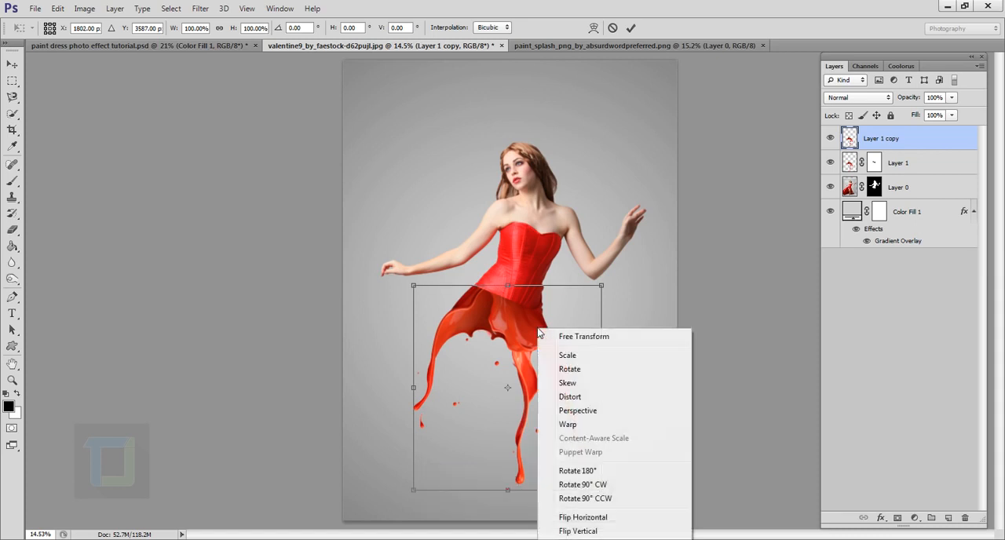
{"action": "left_click", "coordinate": [579, 531]}
{"action": "left_click_drag", "start_coordinate": [516, 391], "coordinate": [525, 202]}
{"action": "right_click", "coordinate": [524, 222]}
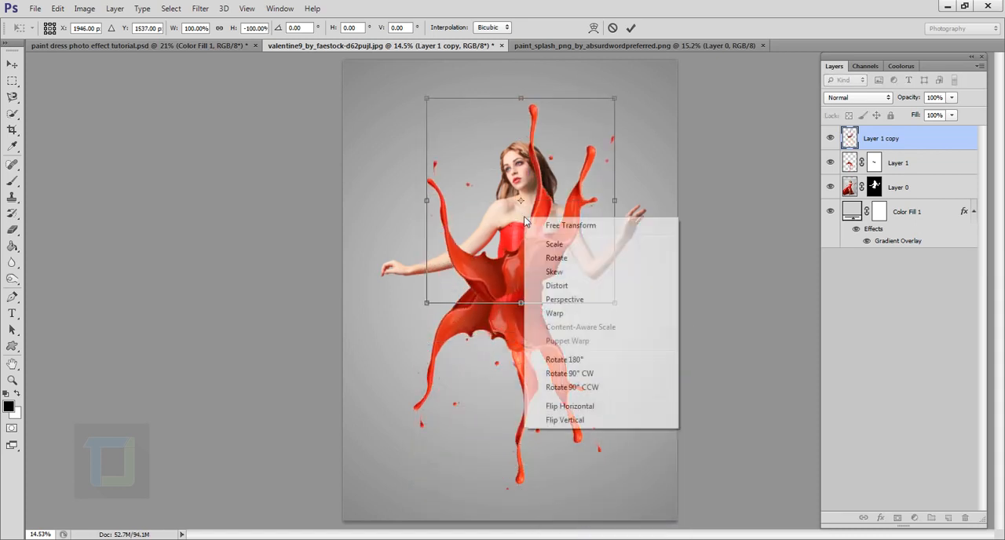
{"action": "left_click", "coordinate": [582, 406]}
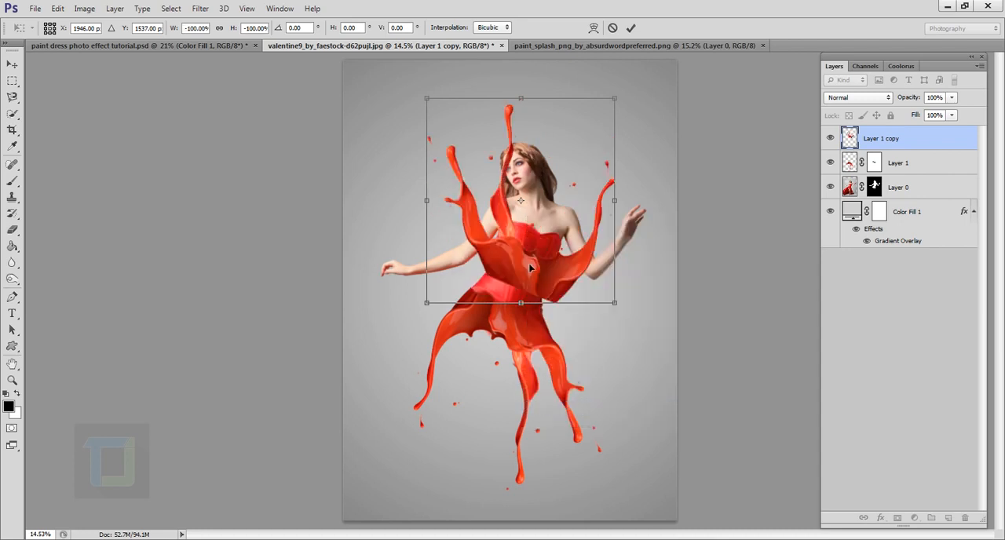
- Shift the splash copy down and left onto the waist, rotate it about 7° counterclockwise, and commit the transform
{"action": "left_click_drag", "start_coordinate": [532, 267], "coordinate": [513, 277]}
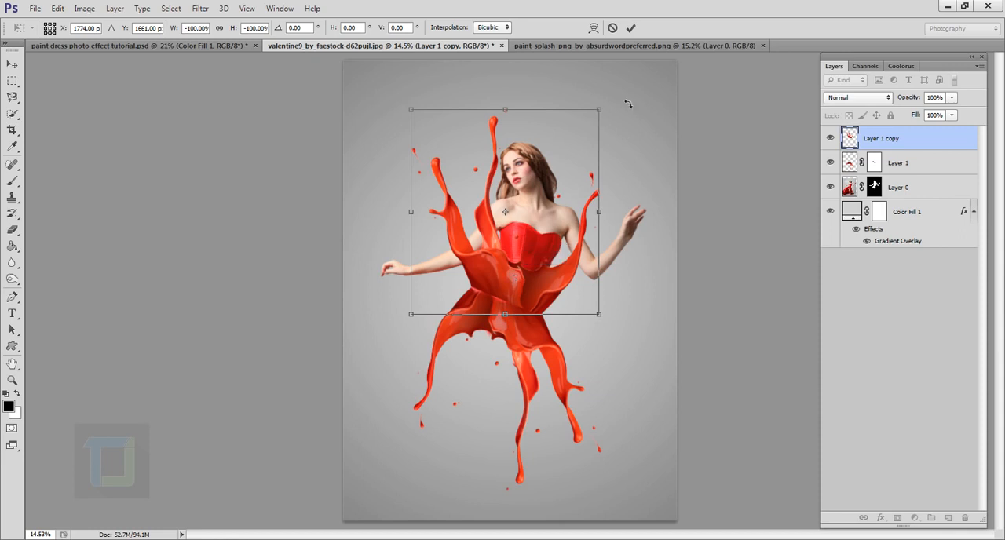
{"action": "left_click_drag", "start_coordinate": [641, 88], "coordinate": [622, 73]}
{"action": "left_click_drag", "start_coordinate": [527, 221], "coordinate": [517, 225]}
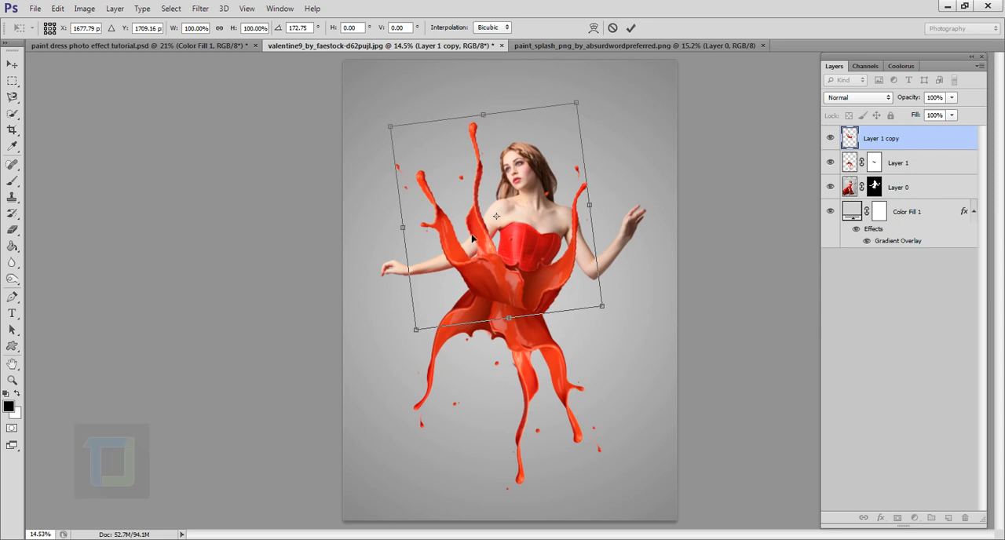
{"action": "left_click", "coordinate": [631, 29]}
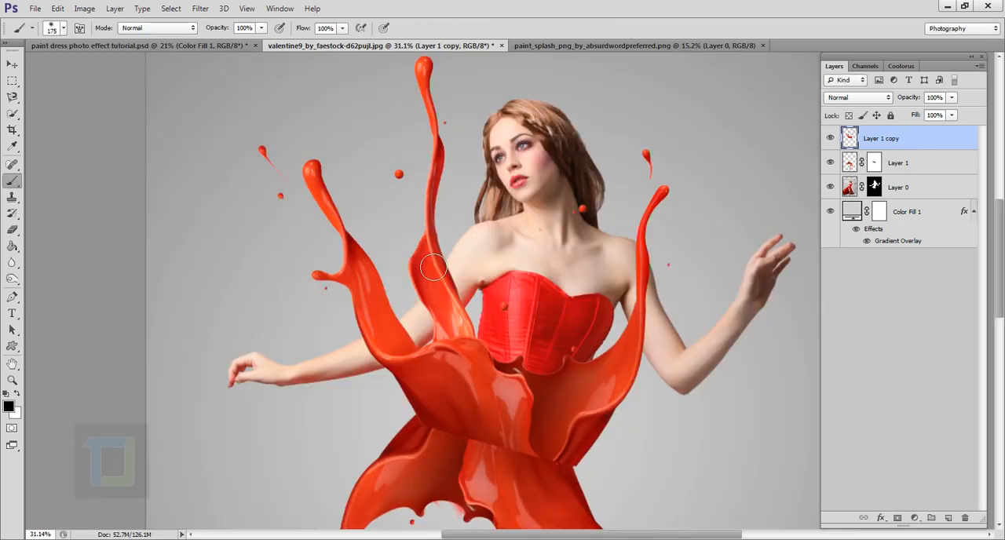
{"action": "scroll", "coordinate": [433, 268], "scroll_direction": "down", "scroll_amount": 3}
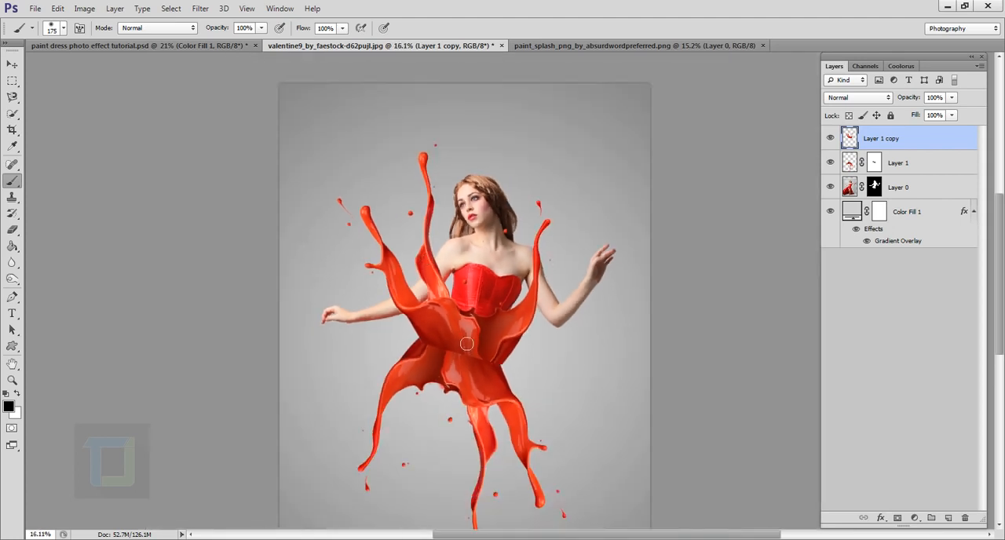
- Add a layer mask to the splash copy and load the woman's layer mask as a selection
{"action": "scroll", "coordinate": [476, 288], "scroll_direction": "up", "scroll_amount": 2}
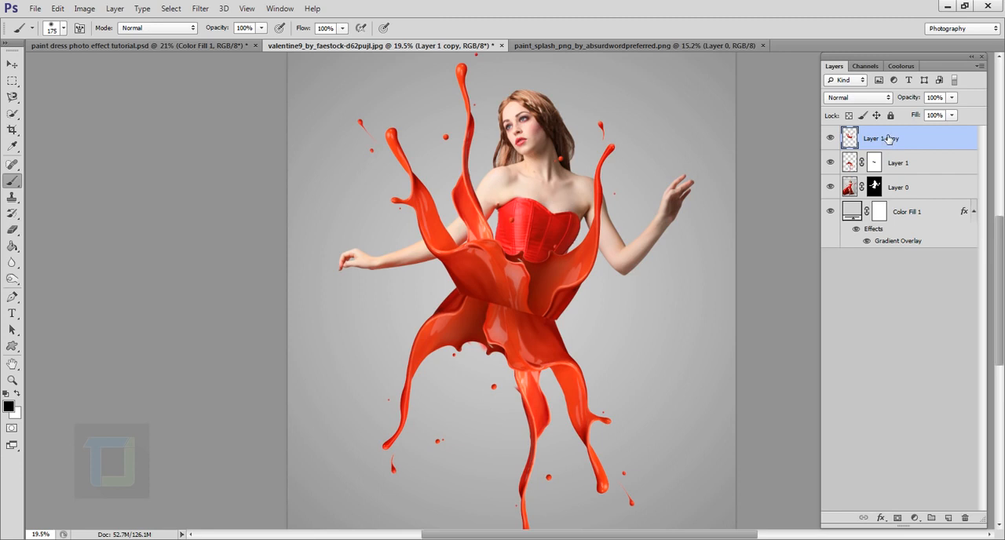
{"action": "left_click", "coordinate": [898, 518]}
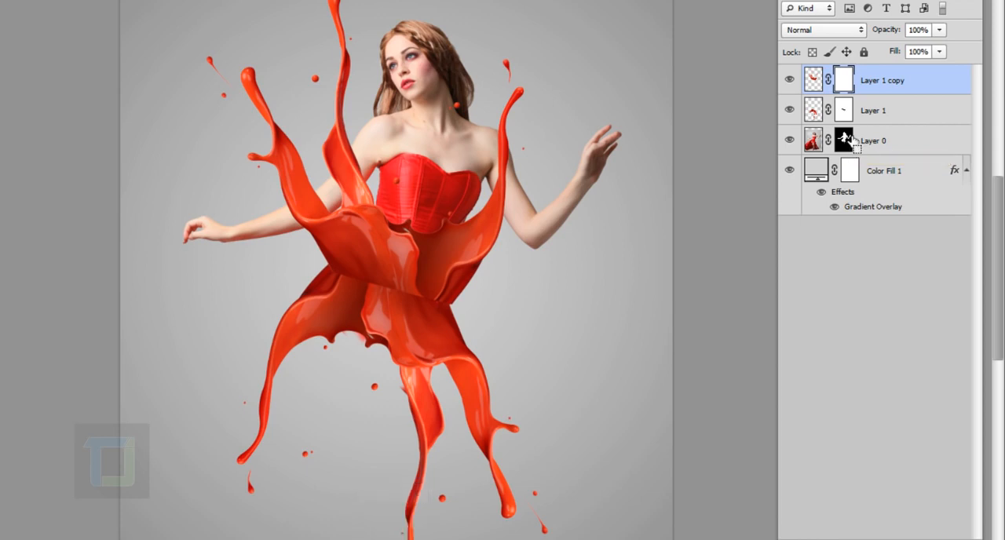
{"action": "left_click", "coordinate": [852, 146], "text": "ctrl"}
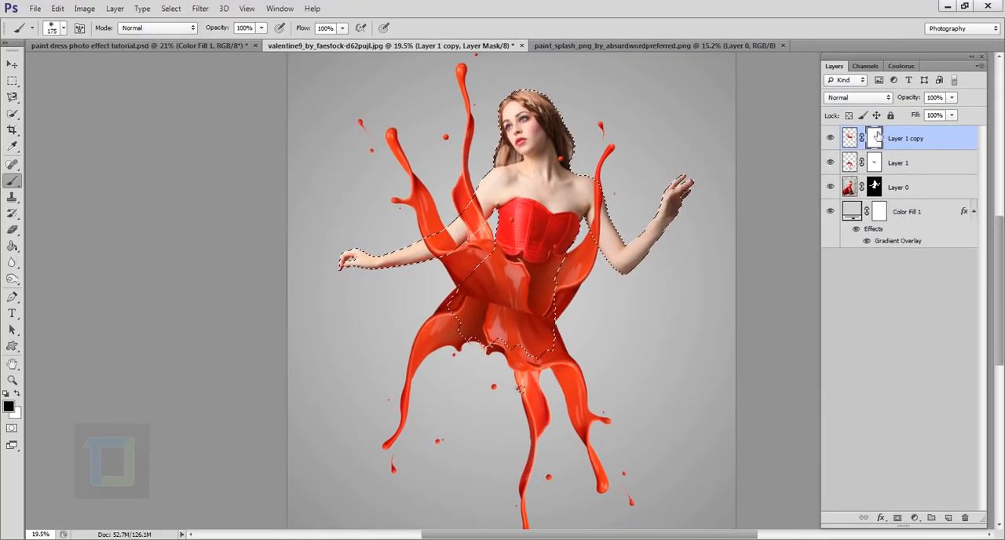
{"action": "left_click", "coordinate": [831, 141]}
{"action": "left_click", "coordinate": [831, 139]}
- Enlarge the brush to 300 px and mask out the splash copy where it crosses both of the woman's arms
{"action": "scroll", "coordinate": [432, 243], "scroll_direction": "up", "scroll_amount": 5}
{"action": "key", "text": "bracketright"}
{"action": "key", "text": "bracketright"}
{"action": "key", "text": "bracketright"}
{"action": "scroll", "coordinate": [465, 263], "scroll_direction": "up", "scroll_amount": 2}
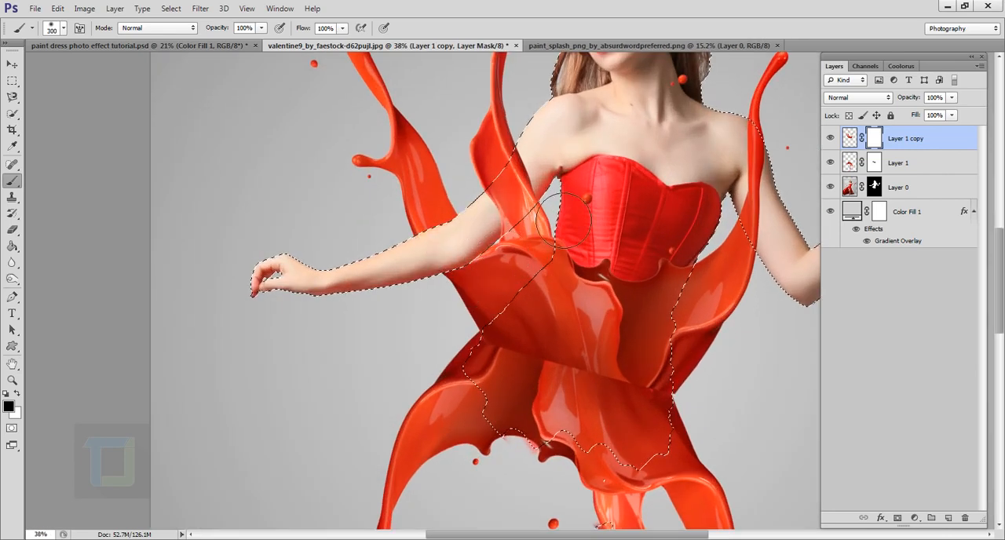
{"action": "left_click_drag", "start_coordinate": [551, 182], "coordinate": [555, 179]}
{"action": "left_click_drag", "start_coordinate": [717, 230], "coordinate": [449, 254]}
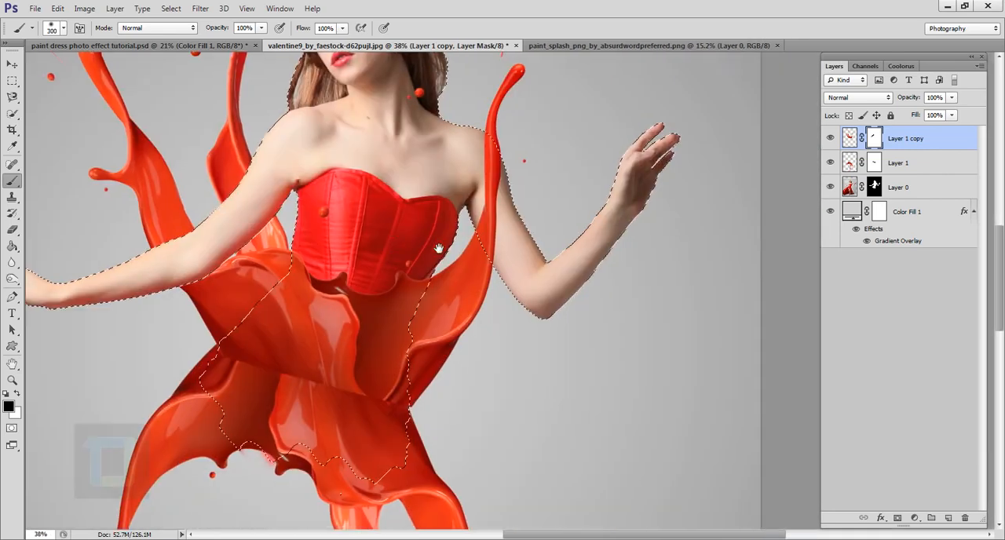
{"action": "mouse_move", "coordinate": [528, 229]}
{"action": "left_mouse_down"}
{"action": "mouse_move", "coordinate": [458, 211]}
{"action": "mouse_move", "coordinate": [529, 232]}
{"action": "left_mouse_up"}
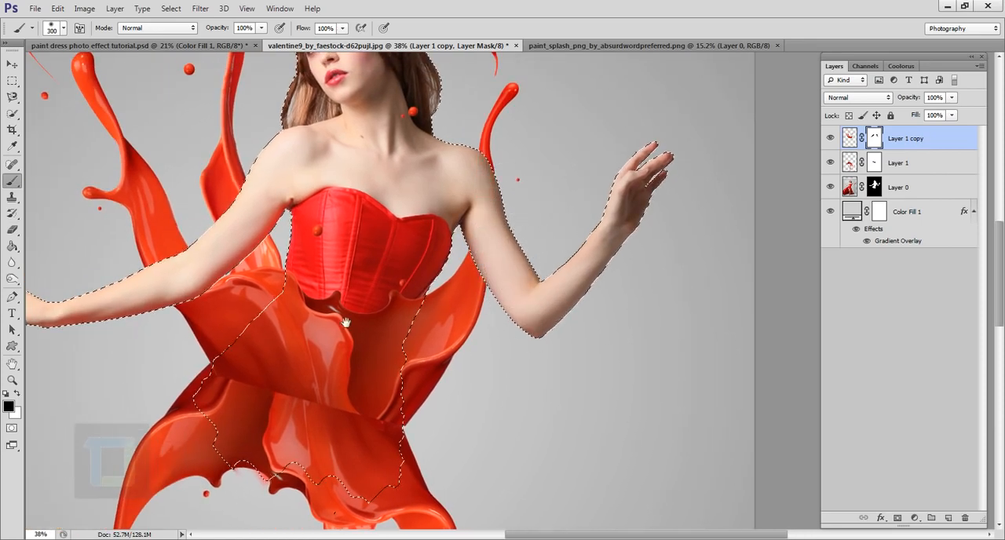
- Mask out the splash copy over the bodice down to the waist, and clear the selection
{"action": "left_click_drag", "start_coordinate": [346, 323], "coordinate": [531, 237]}
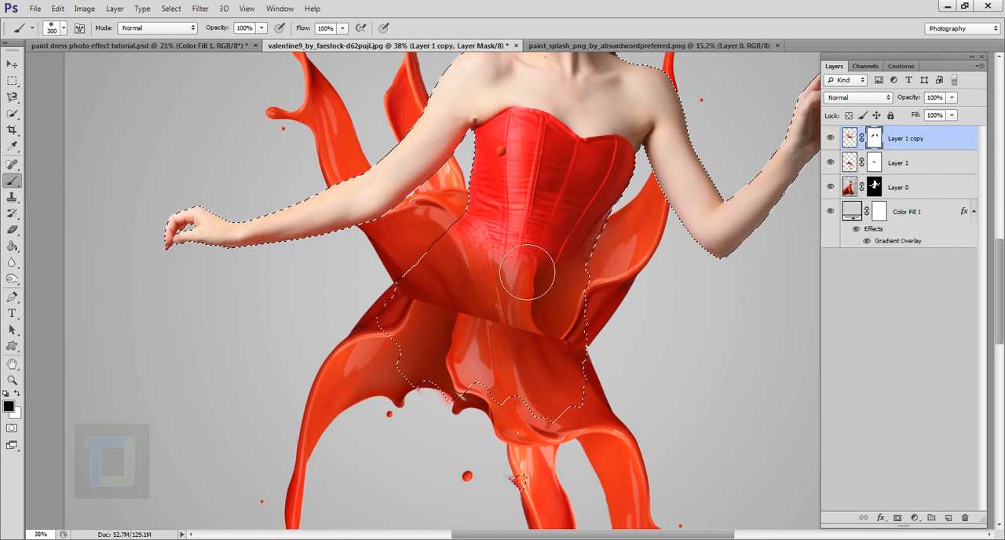
{"action": "mouse_move", "coordinate": [551, 309]}
{"action": "left_mouse_down"}
{"action": "mouse_move", "coordinate": [552, 351]}
{"action": "mouse_move", "coordinate": [511, 353]}
{"action": "mouse_move", "coordinate": [477, 321]}
{"action": "mouse_move", "coordinate": [439, 317]}
{"action": "mouse_move", "coordinate": [457, 316]}
{"action": "mouse_move", "coordinate": [460, 335]}
{"action": "mouse_move", "coordinate": [480, 336]}
{"action": "mouse_move", "coordinate": [501, 357]}
{"action": "mouse_move", "coordinate": [589, 371]}
{"action": "mouse_move", "coordinate": [576, 322]}
{"action": "mouse_move", "coordinate": [575, 348]}
{"action": "mouse_move", "coordinate": [584, 308]}
{"action": "mouse_move", "coordinate": [564, 294]}
{"action": "mouse_move", "coordinate": [491, 292]}
{"action": "mouse_move", "coordinate": [446, 326]}
{"action": "left_mouse_up"}
{"action": "scroll", "coordinate": [530, 294], "scroll_direction": "down", "scroll_amount": 5}
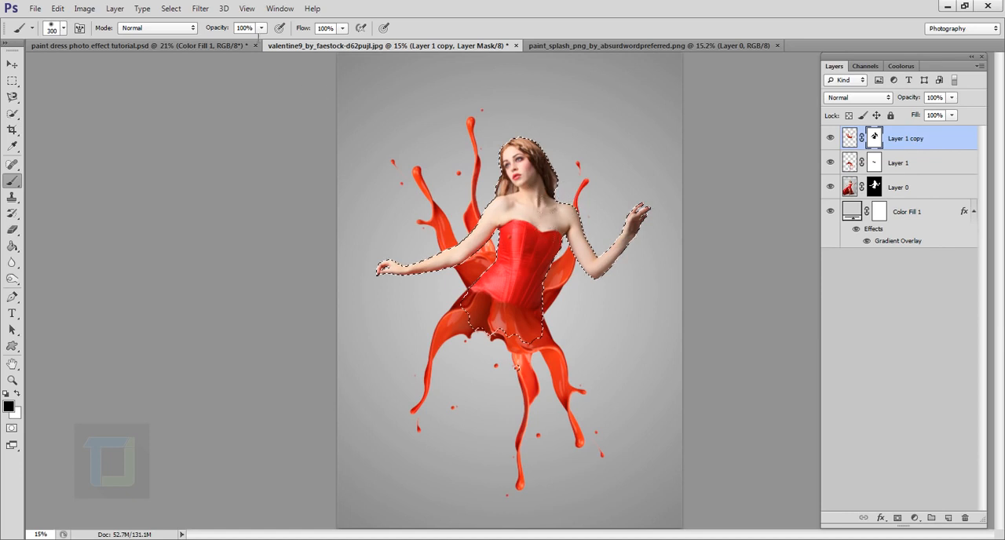
{"action": "left_click", "coordinate": [172, 8]}
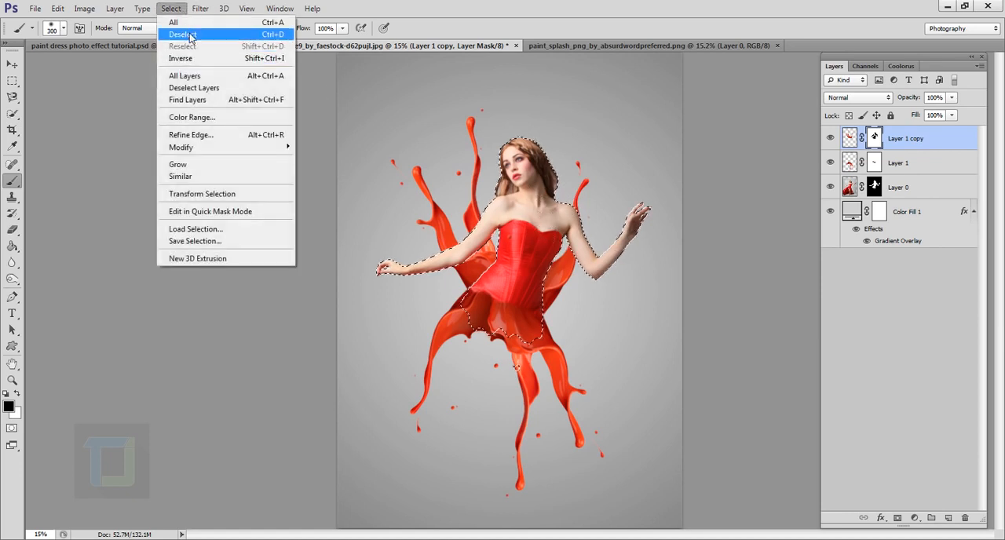
{"action": "left_click", "coordinate": [189, 35]}
{"action": "key", "text": "ctrl+0"}
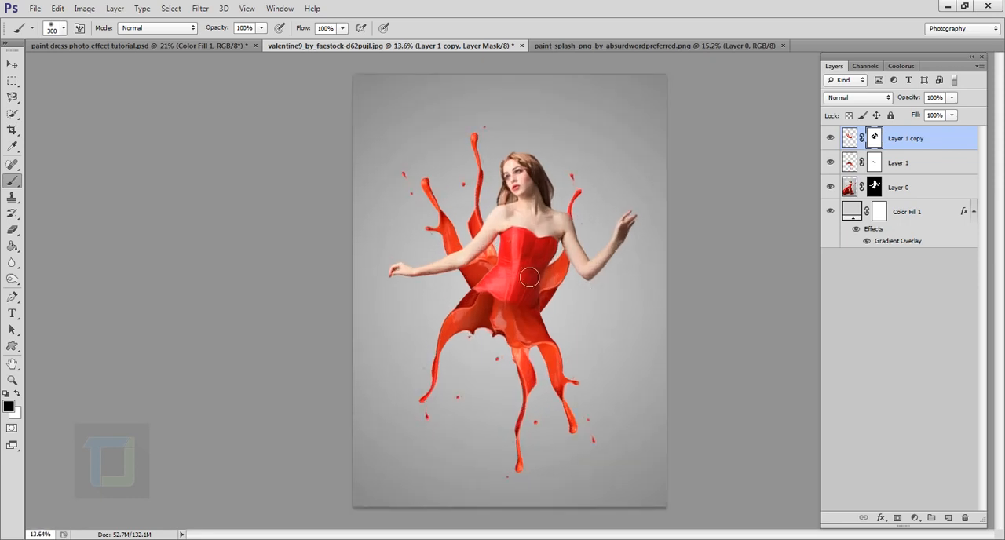
- Mask out the tall splash strand and its droplets beside the woman's hair on the splash copy
{"action": "key", "text": "ctrl+plus"}
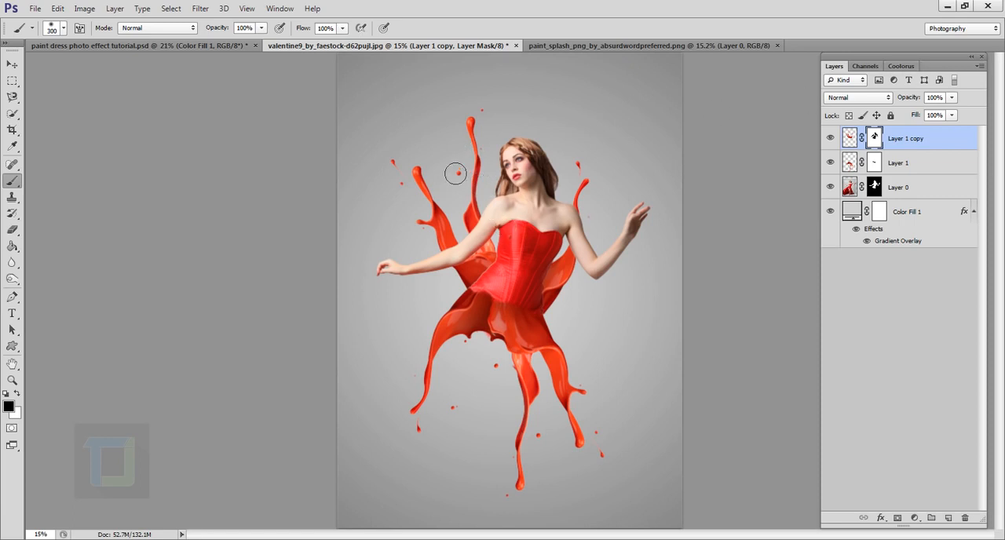
{"action": "mouse_move", "coordinate": [484, 132]}
{"action": "left_mouse_down"}
{"action": "mouse_move", "coordinate": [478, 211]}
{"action": "mouse_move", "coordinate": [472, 164]}
{"action": "mouse_move", "coordinate": [487, 239]}
{"action": "left_mouse_up"}
{"action": "scroll", "coordinate": [502, 246], "scroll_direction": "up", "scroll_amount": 5}
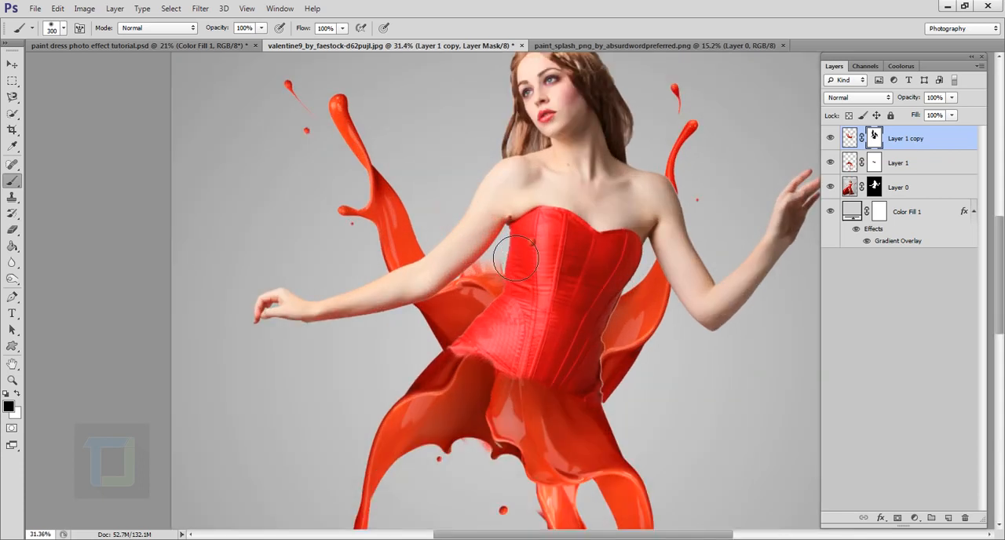
- Shrink the brush down to 35 px in stages and mask out the ragged splash remnants between the bent arm and the bodice
{"action": "key", "text": "bracketleft"}
{"action": "key", "text": "bracketleft"}
{"action": "key", "text": "bracketleft"}
{"action": "key", "text": "bracketleft"}
{"action": "key", "text": "bracketleft"}
{"action": "key", "text": "bracketleft"}
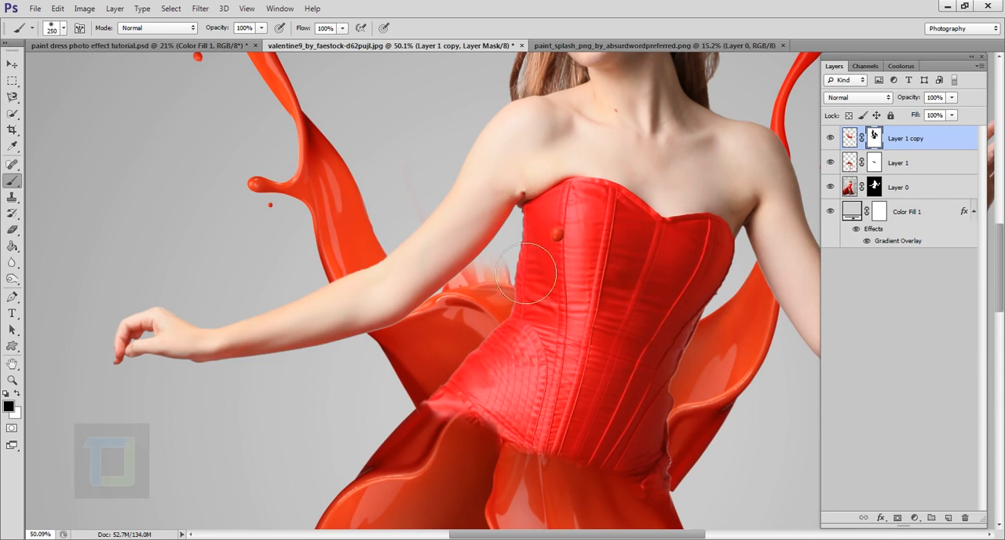
{"action": "scroll", "coordinate": [519, 259], "scroll_direction": "up", "scroll_amount": 3}
{"action": "mouse_move", "coordinate": [519, 259]}
{"action": "left_mouse_down"}
{"action": "mouse_move", "coordinate": [540, 282]}
{"action": "mouse_move", "coordinate": [500, 279]}
{"action": "mouse_move", "coordinate": [546, 295]}
{"action": "mouse_move", "coordinate": [437, 303]}
{"action": "mouse_move", "coordinate": [465, 306]}
{"action": "mouse_move", "coordinate": [440, 321]}
{"action": "left_mouse_up"}
{"action": "key", "text": "bracketleft"}
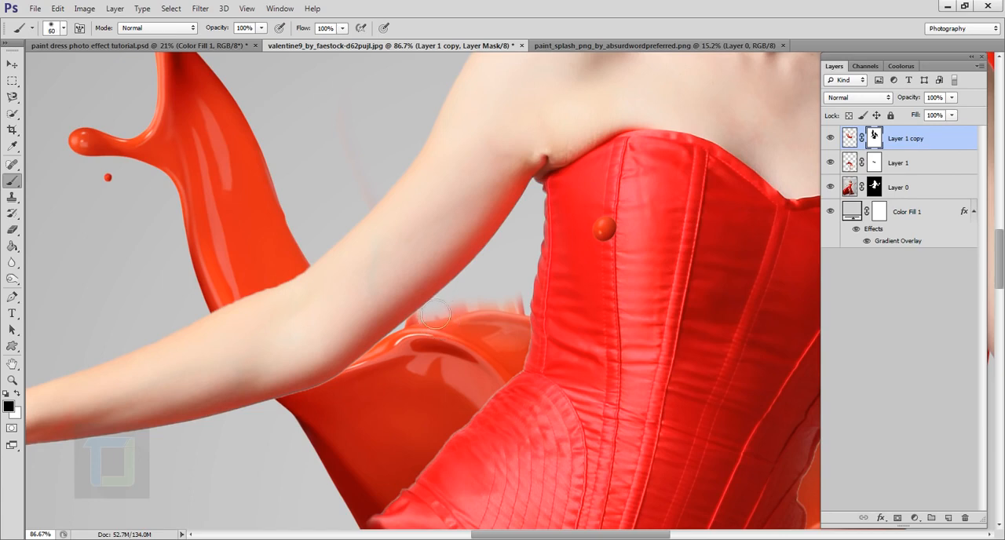
{"action": "mouse_move", "coordinate": [494, 315]}
{"action": "left_mouse_down"}
{"action": "mouse_move", "coordinate": [536, 317]}
{"action": "mouse_move", "coordinate": [478, 305]}
{"action": "mouse_move", "coordinate": [461, 310]}
{"action": "mouse_move", "coordinate": [481, 314]}
{"action": "mouse_move", "coordinate": [411, 324]}
{"action": "left_mouse_up"}
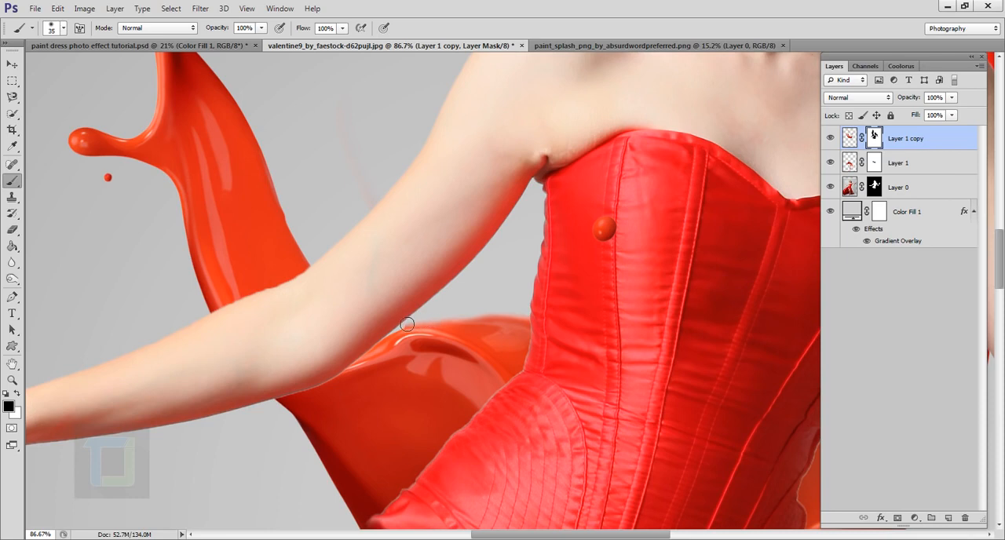
- Examine the masked splash around the arms, bodice and skirt for stray parts
{"action": "key", "text": "ctrl+0"}
{"action": "scroll", "coordinate": [386, 218], "scroll_direction": "down", "scroll_amount": 1}
{"action": "left_click_drag", "start_coordinate": [386, 218], "coordinate": [464, 290]}
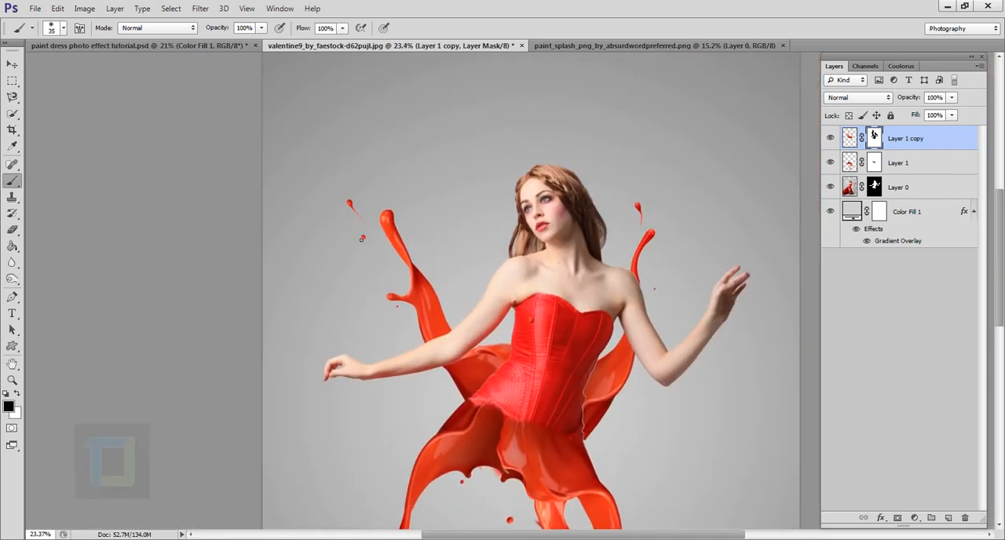
{"action": "scroll", "coordinate": [350, 212], "scroll_direction": "up", "scroll_amount": 1}
{"action": "scroll", "coordinate": [361, 251], "scroll_direction": "down", "scroll_amount": 2}
{"action": "scroll", "coordinate": [419, 298], "scroll_direction": "up", "scroll_amount": 1}
{"action": "scroll", "coordinate": [431, 296], "scroll_direction": "down", "scroll_amount": 2}
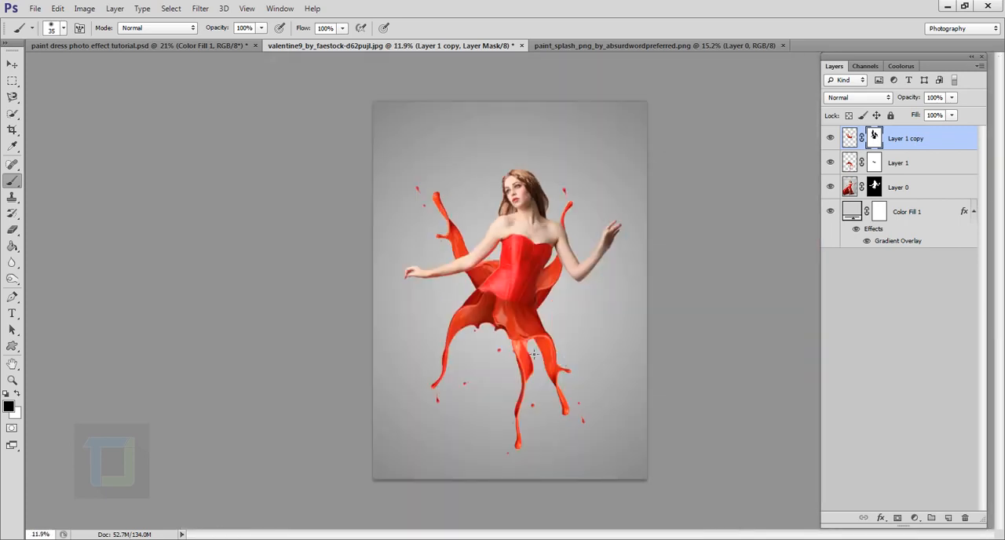
- Trace the small side branch and droplet of the outer splash strand with the Pen tool and turn the path into a selection
{"action": "scroll", "coordinate": [454, 235], "scroll_direction": "up", "scroll_amount": 8}
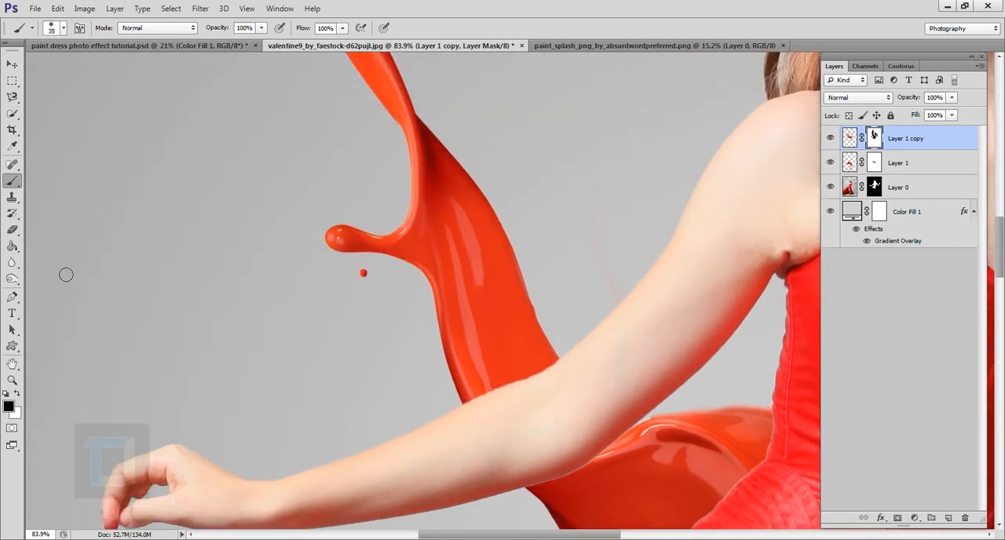
{"action": "left_click", "coordinate": [11, 296]}
{"action": "scroll", "coordinate": [400, 205], "scroll_direction": "down", "scroll_amount": 2}
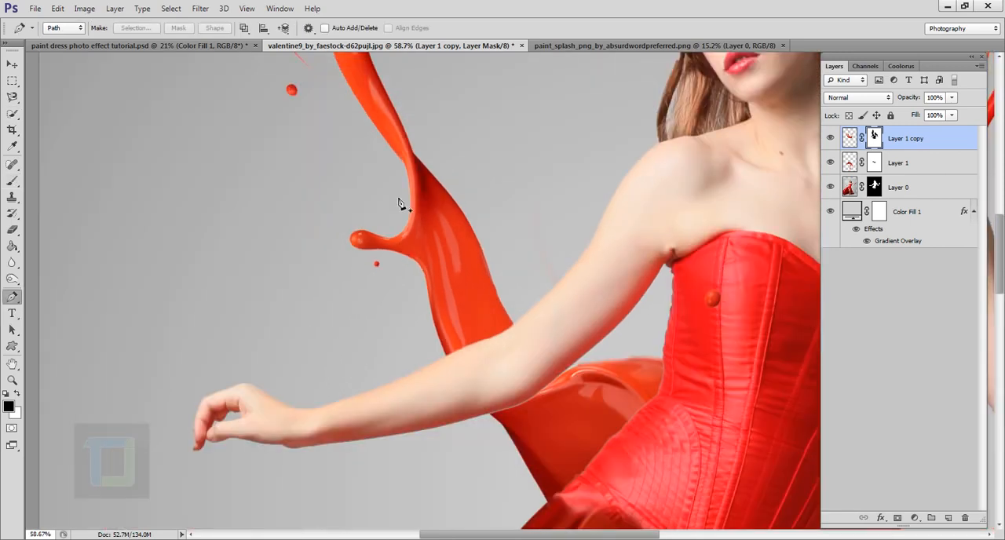
{"action": "left_click", "coordinate": [431, 317]}
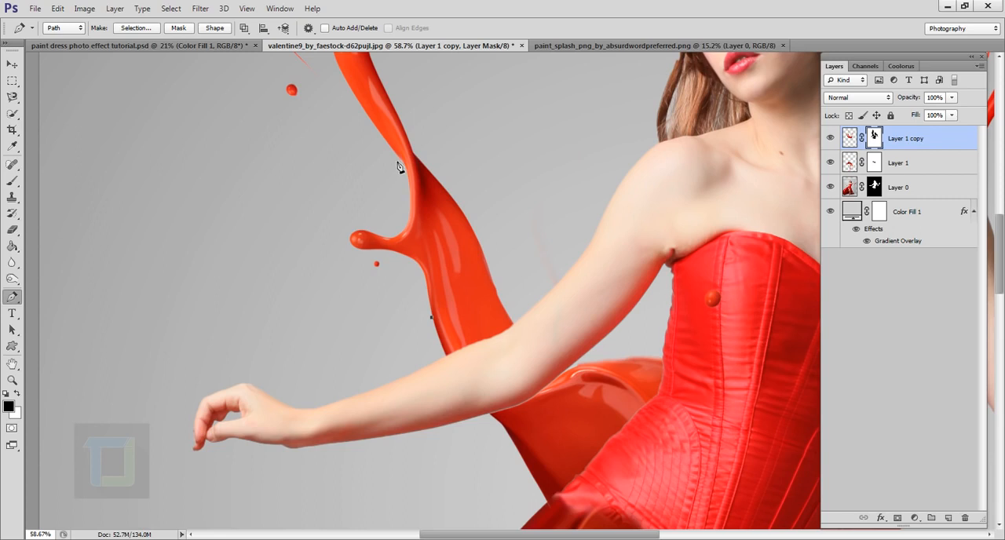
{"action": "left_click_drag", "start_coordinate": [396, 161], "coordinate": [373, 114]}
{"action": "left_click", "coordinate": [254, 190]}
{"action": "left_click", "coordinate": [286, 301]}
{"action": "left_click", "coordinate": [406, 348]}
{"action": "left_click", "coordinate": [426, 336]}
{"action": "left_click", "coordinate": [431, 318]}
{"action": "key", "text": "ctrl+Return"}
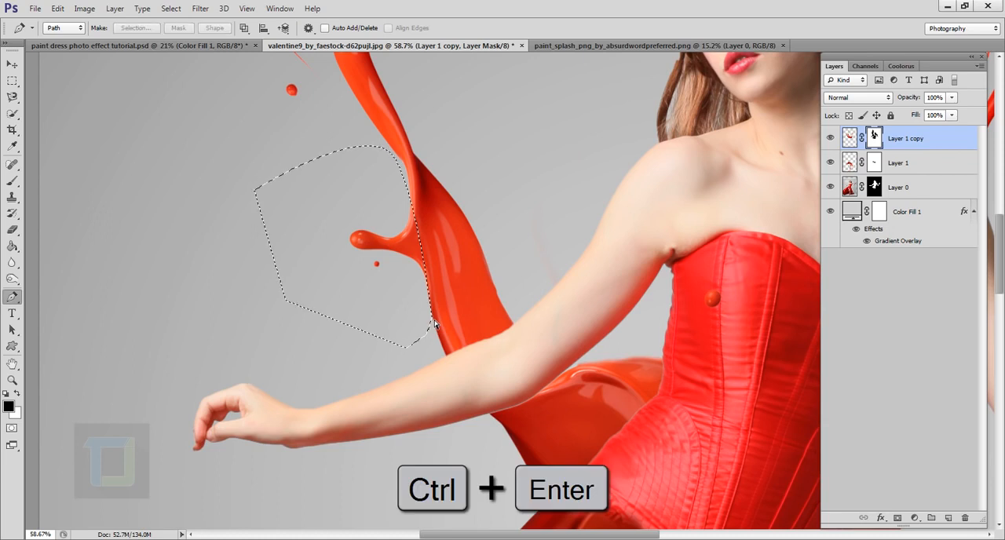
- Enlarge the brush to 150 px, mask out the side branch and droplet inside the selection, and deselect
{"action": "left_click", "coordinate": [12, 180]}
{"action": "key", "text": "]"}
{"action": "mouse_move", "coordinate": [373, 251]}
{"action": "left_mouse_down"}
{"action": "mouse_move", "coordinate": [345, 222]}
{"action": "mouse_move", "coordinate": [367, 278]}
{"action": "mouse_move", "coordinate": [365, 266]}
{"action": "mouse_move", "coordinate": [399, 232]}
{"action": "mouse_move", "coordinate": [401, 281]}
{"action": "mouse_move", "coordinate": [392, 269]}
{"action": "mouse_move", "coordinate": [434, 294]}
{"action": "mouse_move", "coordinate": [424, 191]}
{"action": "left_mouse_up"}
{"action": "key", "text": "]"}
{"action": "key", "text": "]"}
{"action": "key", "text": "]"}
{"action": "key", "text": "]"}
{"action": "key", "text": "]"}
{"action": "key", "text": "]"}
{"action": "key", "text": "]"}
{"action": "key", "text": "]"}
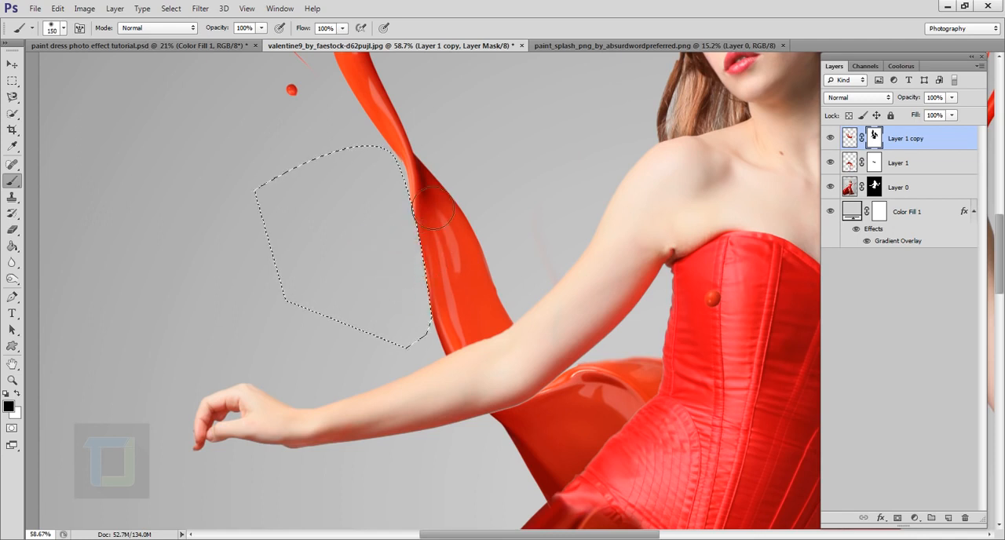
{"action": "left_click", "coordinate": [172, 9]}
{"action": "left_click", "coordinate": [192, 36]}
{"action": "scroll", "coordinate": [483, 274], "scroll_direction": "down", "scroll_amount": 6}
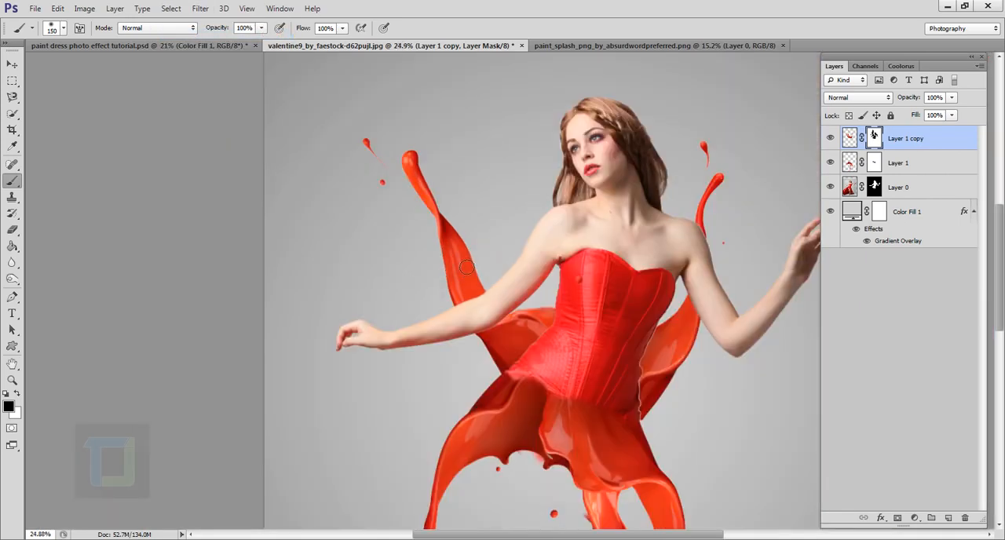
- Start Puppet Warp on the splash copy's image and place pins along the strand behind the lowered arm
{"action": "scroll", "coordinate": [554, 318], "scroll_direction": "up", "scroll_amount": 1}
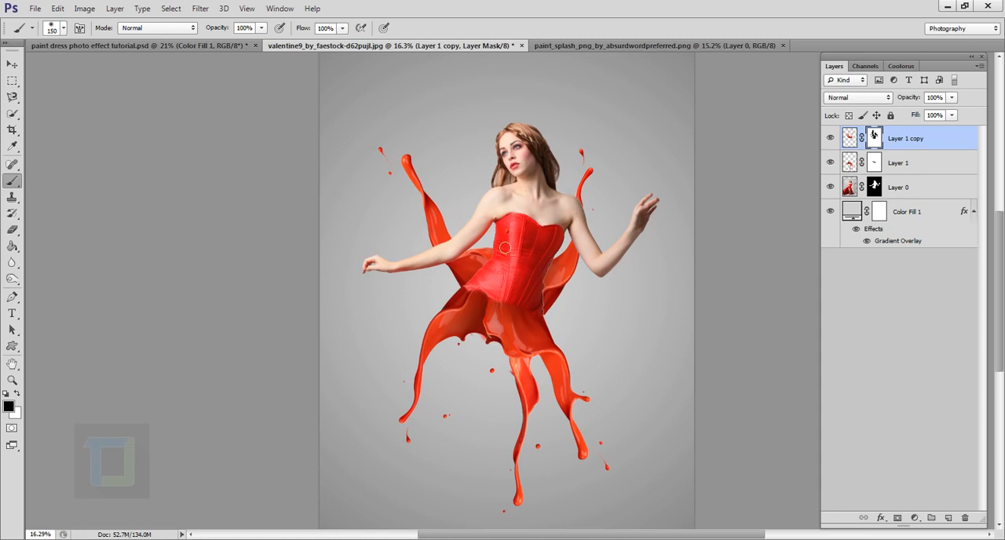
{"action": "scroll", "coordinate": [505, 249], "scroll_direction": "up", "scroll_amount": 1}
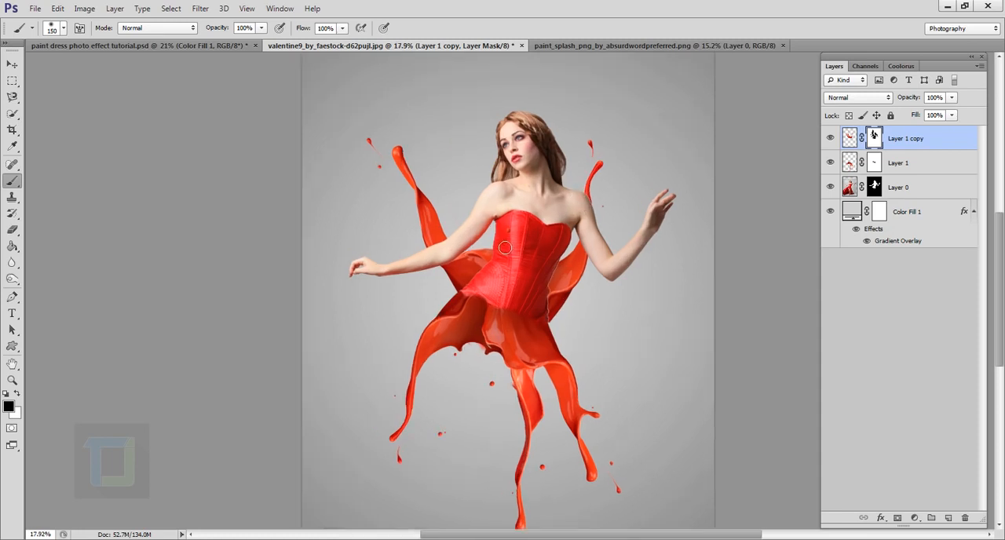
{"action": "left_click", "coordinate": [850, 138]}
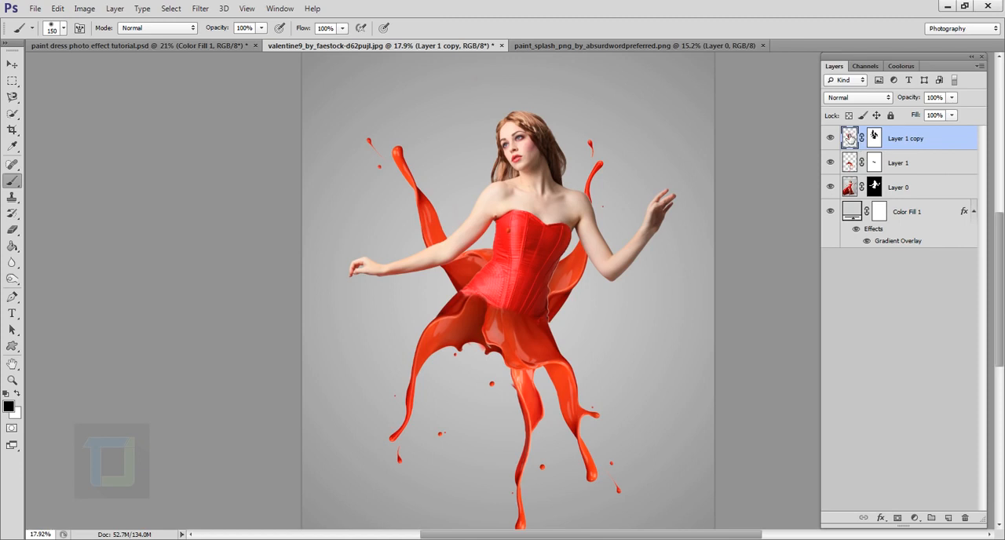
{"action": "left_click", "coordinate": [57, 8]}
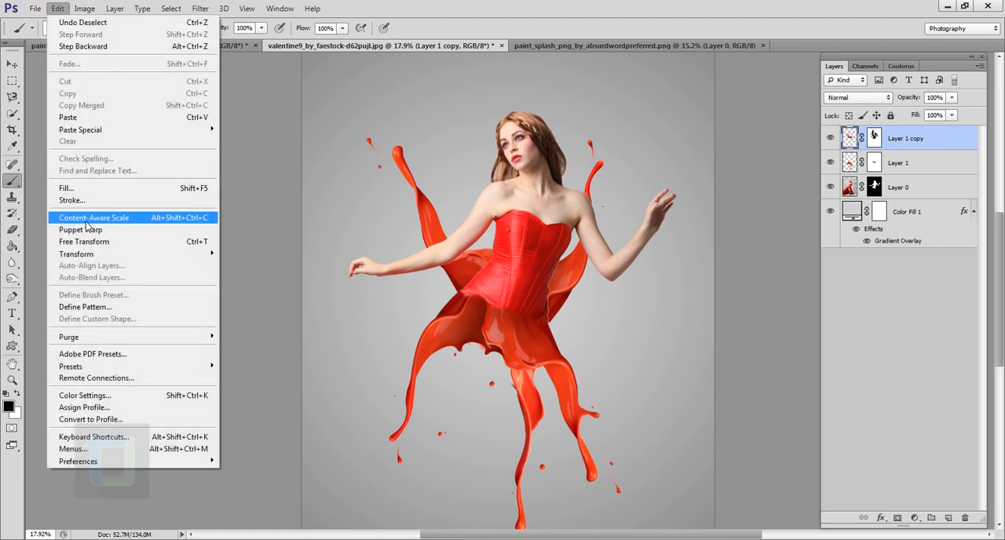
{"action": "left_click", "coordinate": [98, 232]}
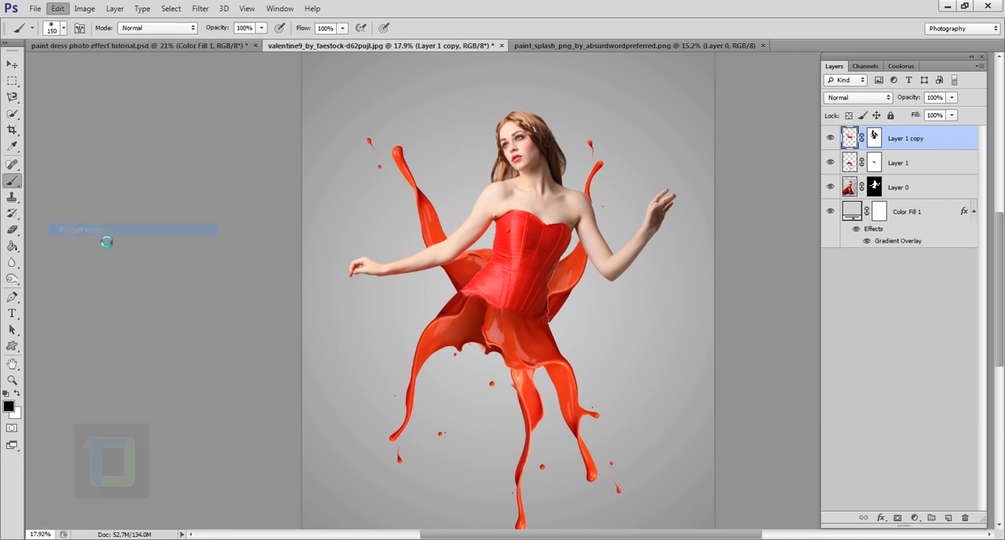
{"action": "scroll", "coordinate": [423, 151], "scroll_direction": "up", "scroll_amount": 2}
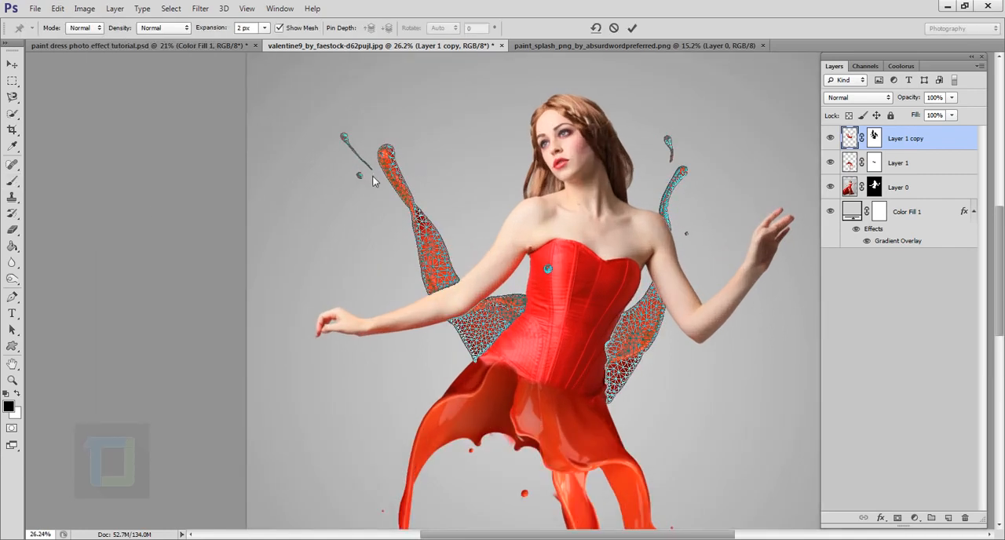
{"action": "left_click", "coordinate": [391, 166]}
{"action": "scroll", "coordinate": [391, 167], "scroll_direction": "up", "scroll_amount": 1}
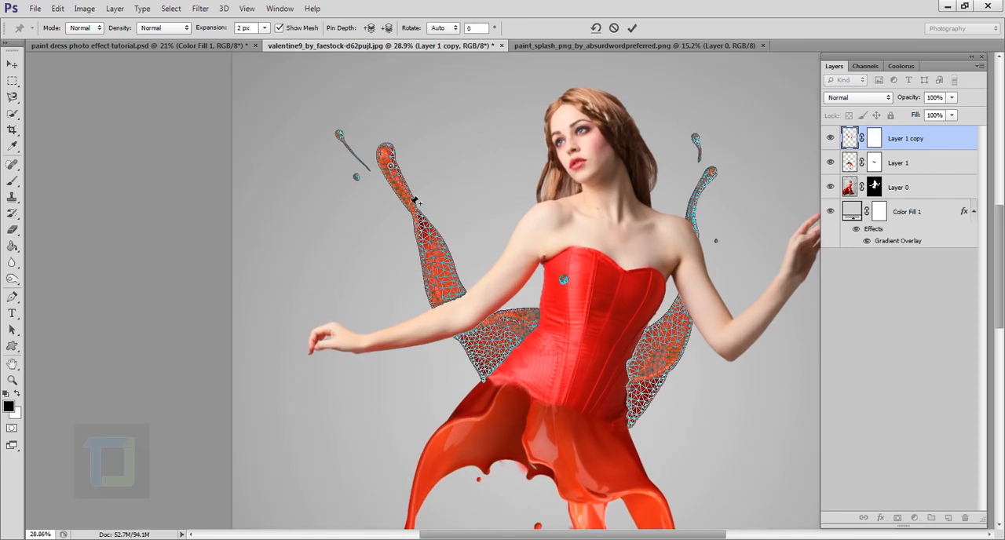
{"action": "left_click", "coordinate": [426, 240]}
{"action": "left_click", "coordinate": [476, 352]}
{"action": "scroll", "coordinate": [440, 229], "scroll_direction": "up", "scroll_amount": 5}
{"action": "scroll", "coordinate": [440, 229], "scroll_direction": "down", "scroll_amount": 2}
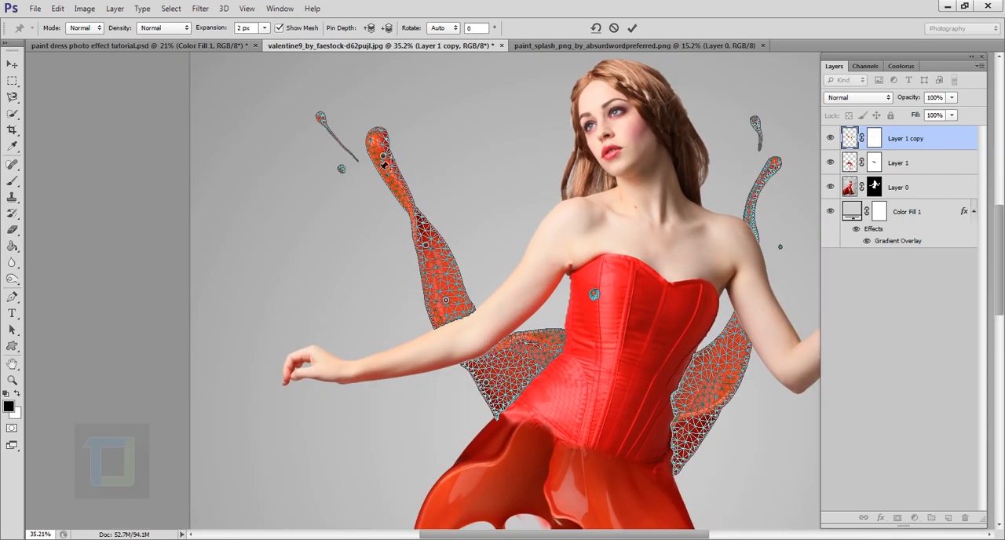
- Bend the pinned splash strand inward by moving its tip toward the woman's head and adjusting its middle and lower pins
{"action": "left_click_drag", "start_coordinate": [384, 160], "coordinate": [445, 143]}
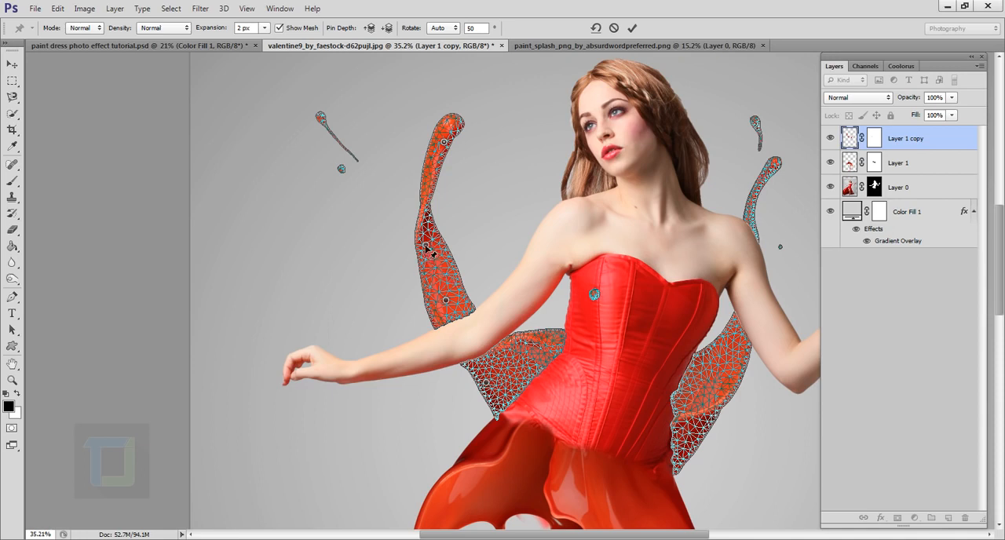
{"action": "mouse_move", "coordinate": [426, 247]}
{"action": "left_mouse_down"}
{"action": "mouse_move", "coordinate": [440, 251]}
{"action": "mouse_move", "coordinate": [424, 244]}
{"action": "left_mouse_up"}
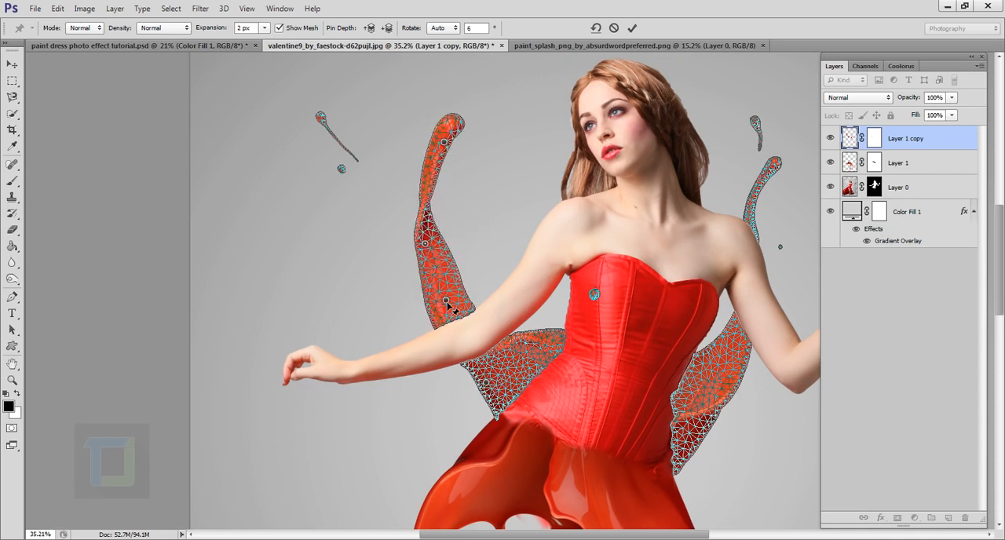
{"action": "left_click_drag", "start_coordinate": [447, 303], "coordinate": [457, 296]}
{"action": "left_click_drag", "start_coordinate": [445, 143], "coordinate": [459, 141]}
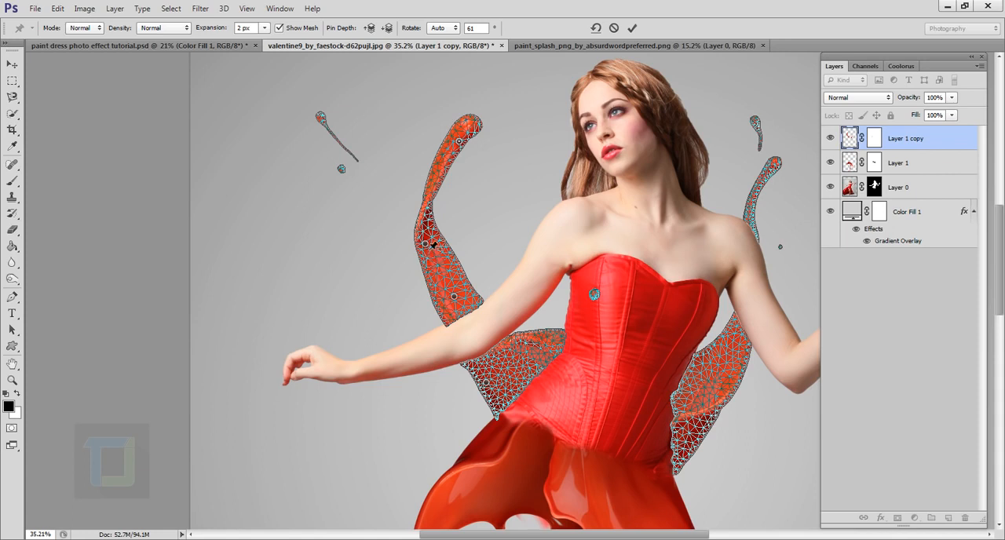
{"action": "left_click_drag", "start_coordinate": [429, 248], "coordinate": [436, 246]}
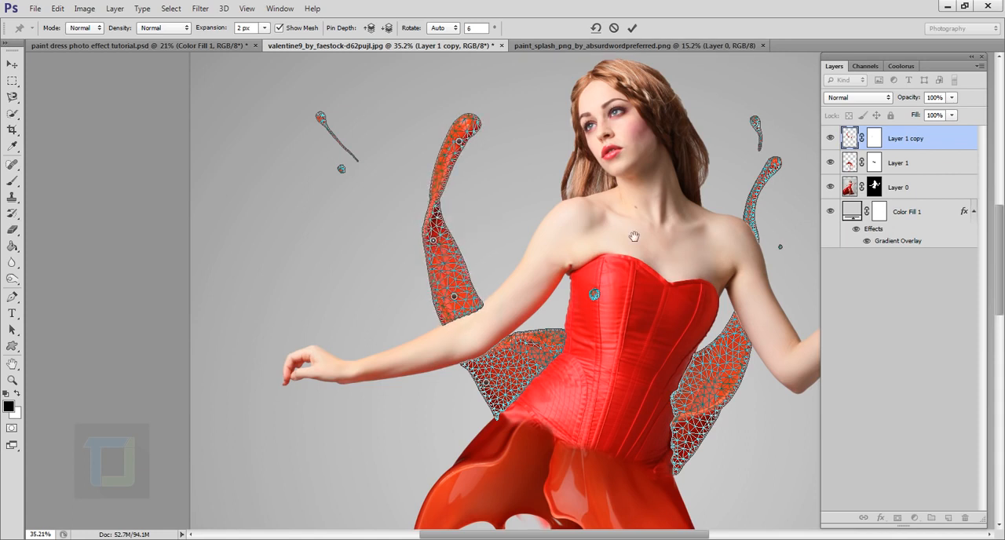
- Pin the splash strand behind the raised arm at its tip and base, and nudge both pins to adjust its shape
{"action": "left_click_drag", "start_coordinate": [633, 233], "coordinate": [513, 206]}
{"action": "left_click", "coordinate": [638, 132]}
{"action": "left_click", "coordinate": [589, 321]}
{"action": "mouse_move", "coordinate": [639, 132]}
{"action": "left_mouse_down"}
{"action": "mouse_move", "coordinate": [656, 145]}
{"action": "mouse_move", "coordinate": [641, 137]}
{"action": "left_mouse_up"}
{"action": "left_click_drag", "start_coordinate": [590, 321], "coordinate": [588, 323]}
{"action": "scroll", "coordinate": [606, 125], "scroll_direction": "down", "scroll_amount": 7}
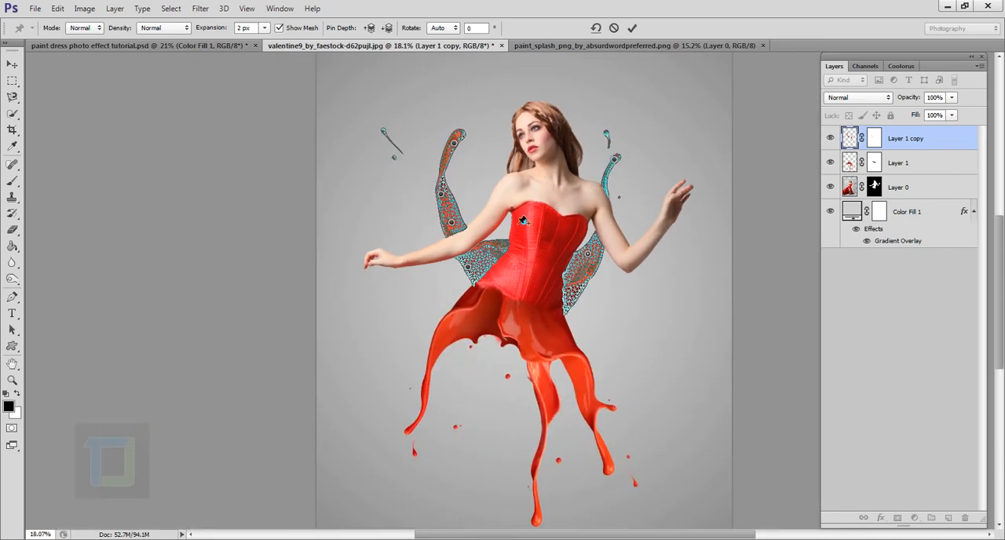
- Fine-tune the middle and tip pins of the strand behind the lowered arm and apply the Puppet Warp
{"action": "scroll", "coordinate": [578, 134], "scroll_direction": "up", "scroll_amount": 2}
{"action": "left_click_drag", "start_coordinate": [413, 219], "coordinate": [416, 214]}
{"action": "left_click_drag", "start_coordinate": [430, 157], "coordinate": [432, 154]}
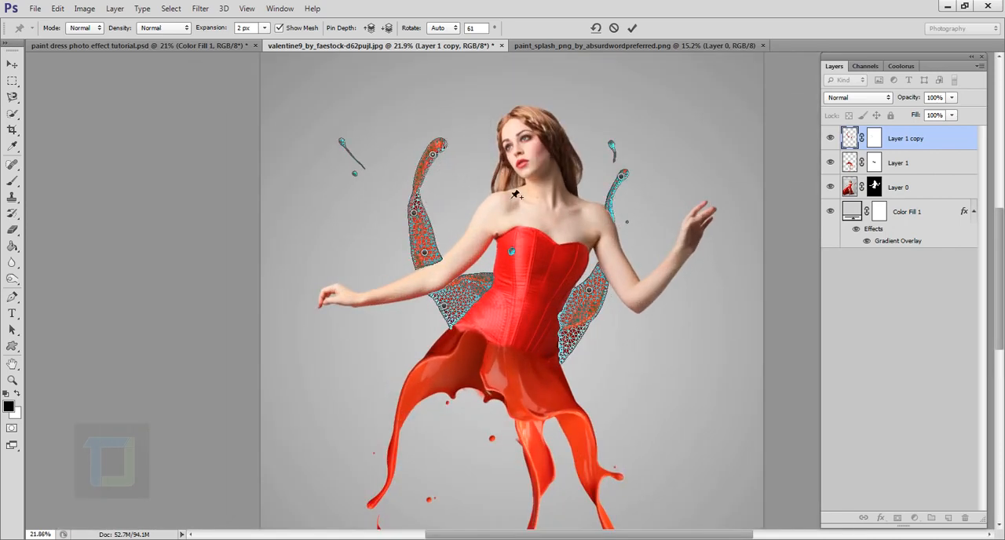
{"action": "scroll", "coordinate": [515, 194], "scroll_direction": "down", "scroll_amount": 5}
{"action": "left_click", "coordinate": [633, 28]}
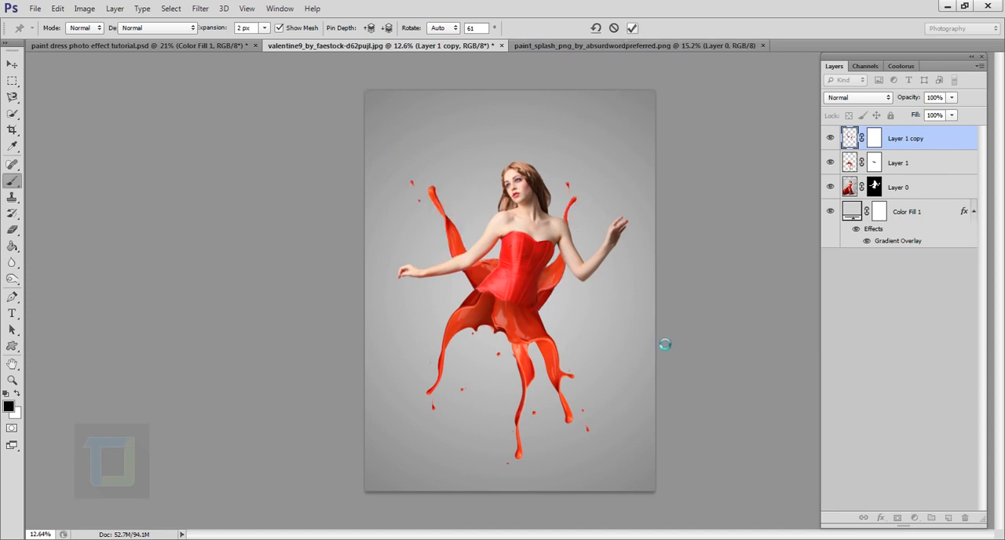
- Examine how the reshaped splash strands and the skirt blend with the woman's figure
{"action": "scroll", "coordinate": [572, 275], "scroll_direction": "up", "scroll_amount": 2}
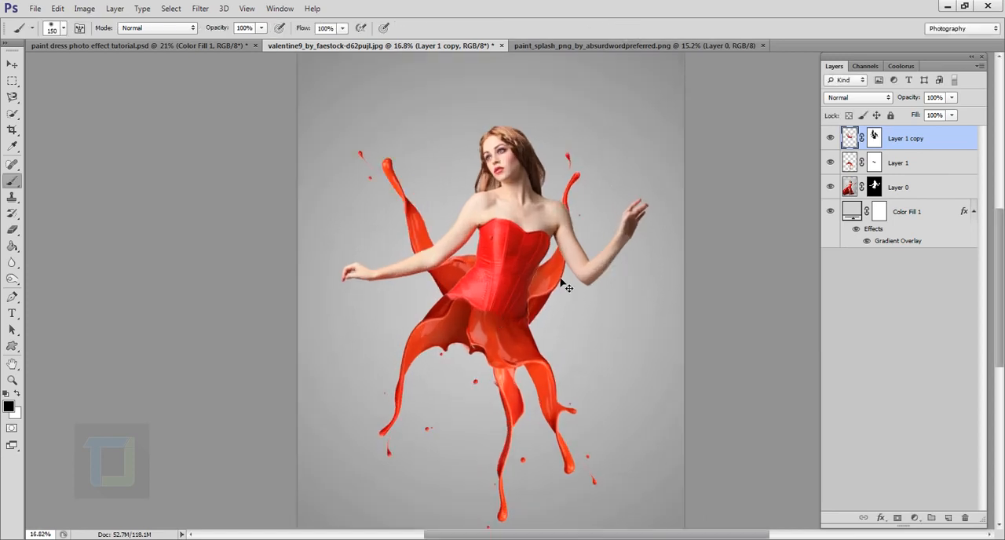
{"action": "scroll", "coordinate": [605, 265], "scroll_direction": "down", "scroll_amount": 2}
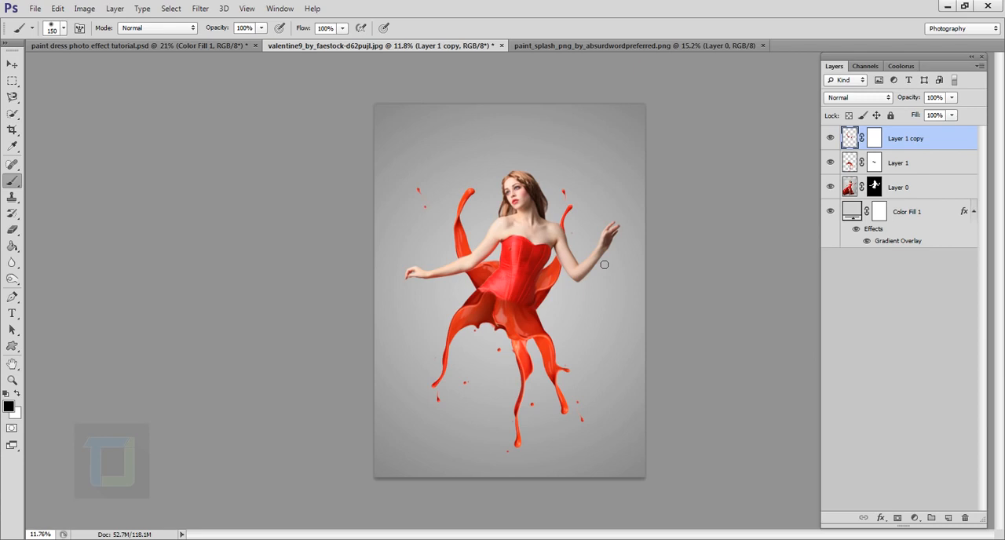
{"action": "scroll", "coordinate": [604, 265], "scroll_direction": "up", "scroll_amount": 1}
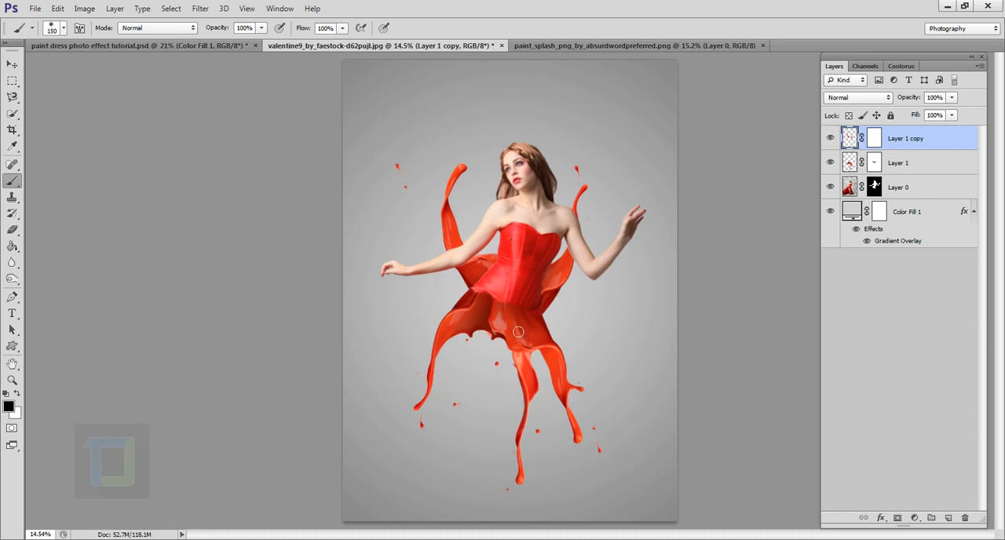
{"action": "scroll", "coordinate": [519, 332], "scroll_direction": "down", "scroll_amount": 1}
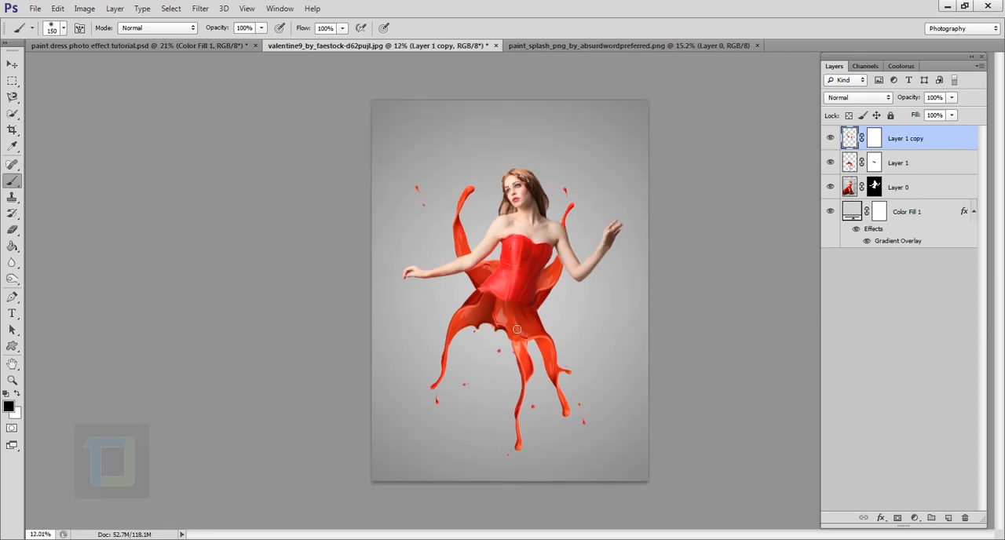
{"action": "scroll", "coordinate": [519, 323], "scroll_direction": "up", "scroll_amount": 1}
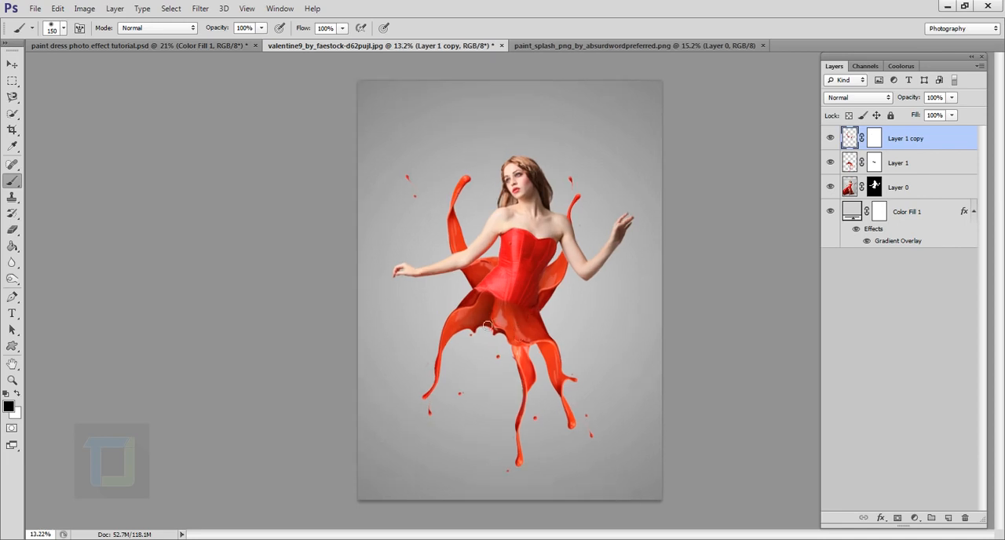
{"action": "scroll", "coordinate": [518, 328], "scroll_direction": "up", "scroll_amount": 5}
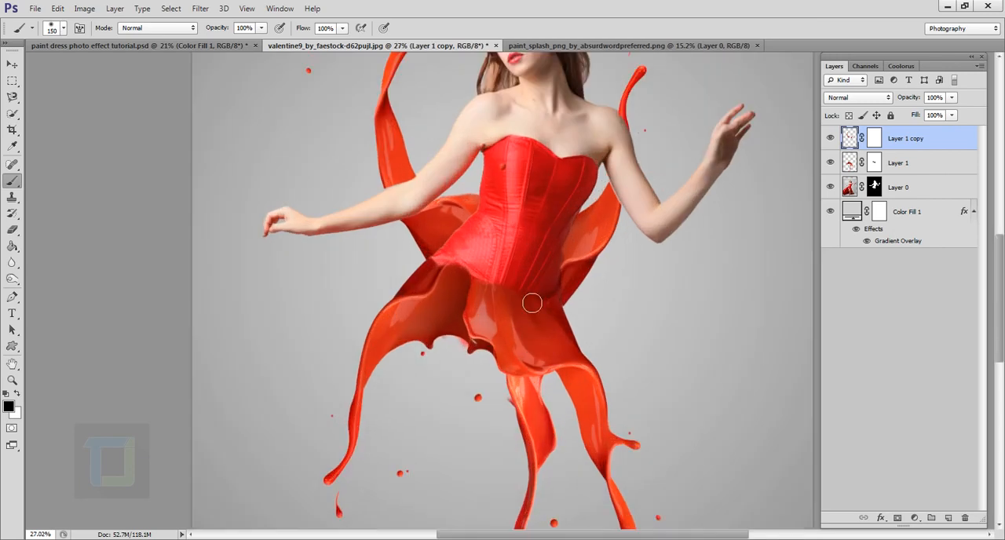
{"action": "scroll", "coordinate": [527, 310], "scroll_direction": "down", "scroll_amount": 5}
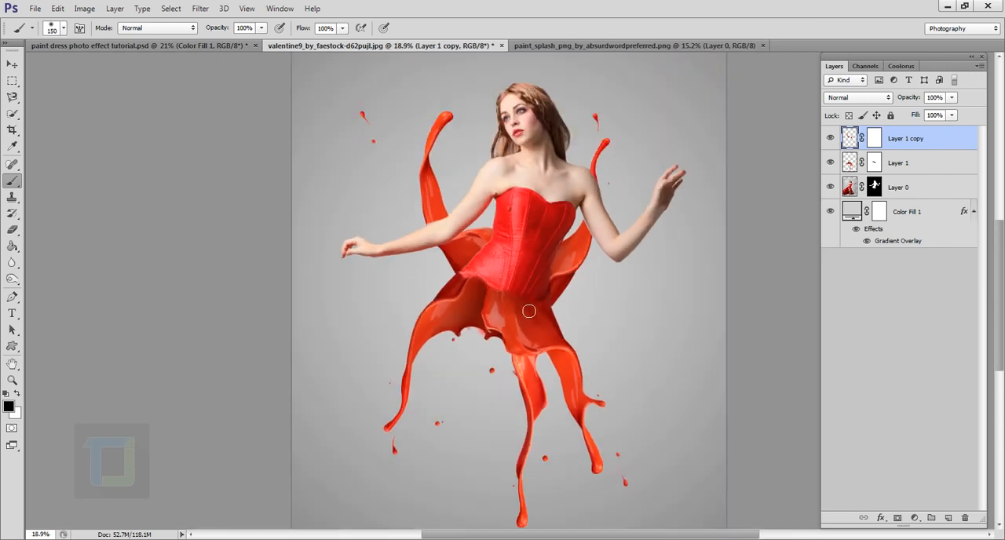
- Group the two splash layers, Layer 1 and Layer 1 copy
{"action": "key", "text": "ctrl"}
{"action": "left_click", "coordinate": [928, 166], "text": "ctrl"}
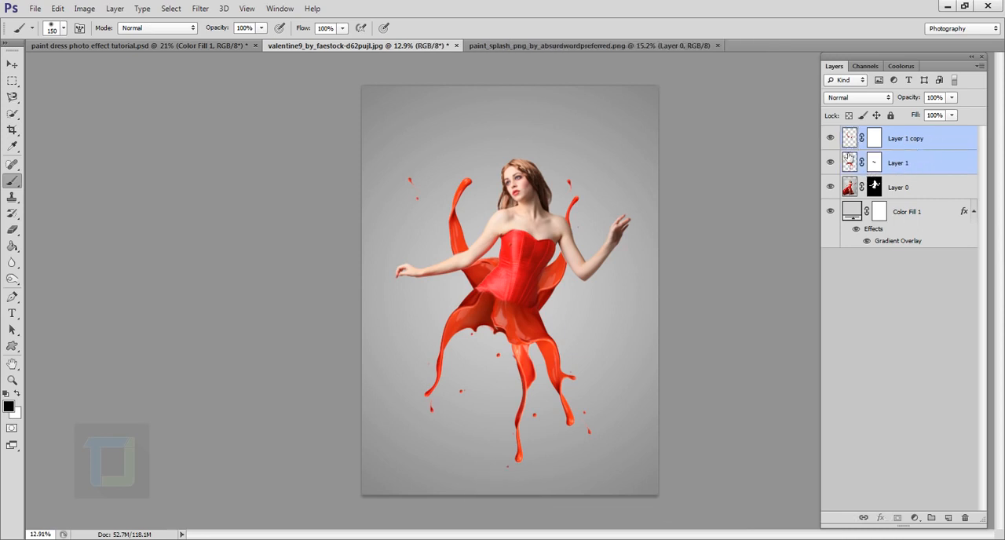
{"action": "key", "text": "ctrl+g"}
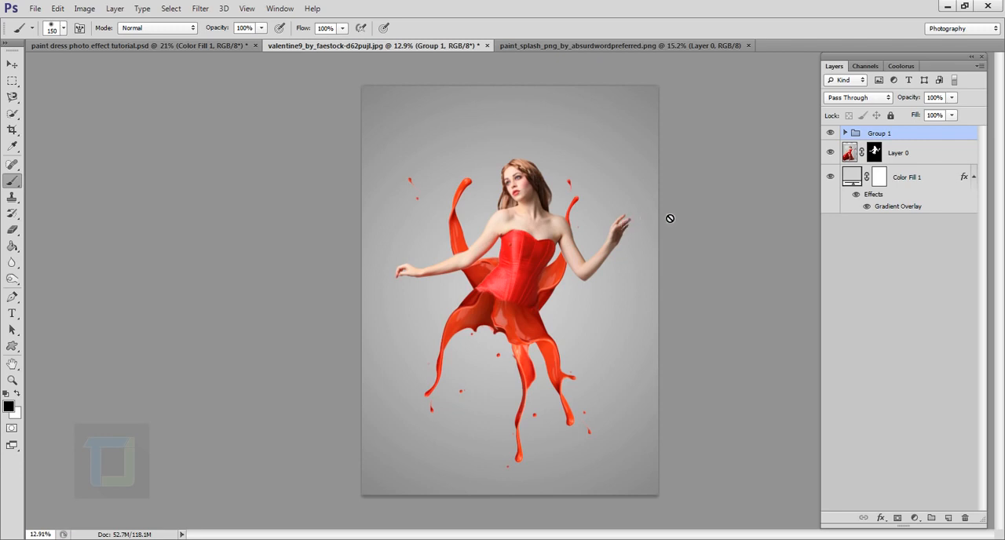
- Add a Hue/Saturation adjustment above the splash group with Hue -5, Saturation 2 and Lightness 1
{"action": "left_click", "coordinate": [915, 518]}
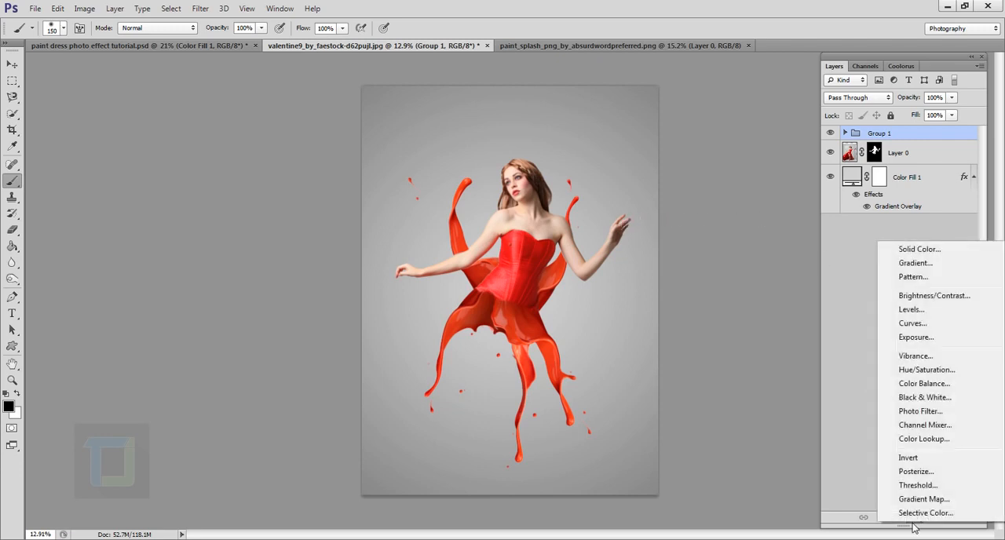
{"action": "left_click", "coordinate": [927, 370]}
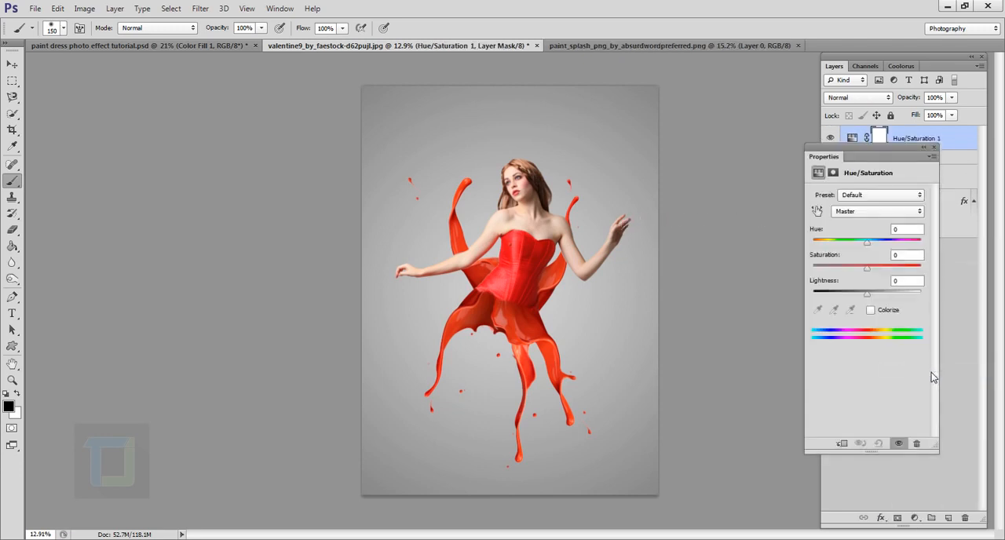
{"action": "mouse_move", "coordinate": [876, 157]}
{"action": "left_mouse_down"}
{"action": "mouse_move", "coordinate": [867, 147]}
{"action": "mouse_move", "coordinate": [857, 156]}
{"action": "left_mouse_up"}
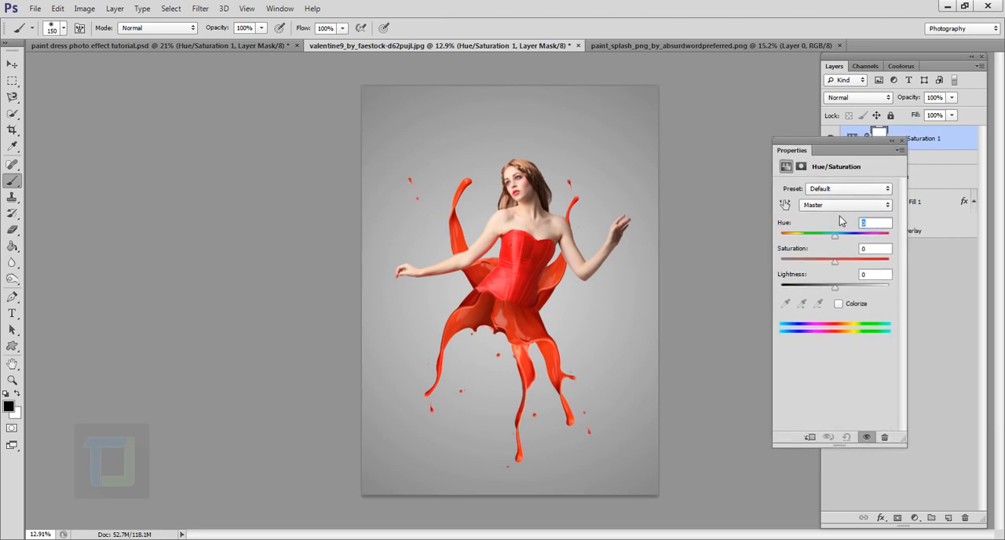
{"action": "type", "text": "5"}
{"action": "left_click", "coordinate": [866, 250]}
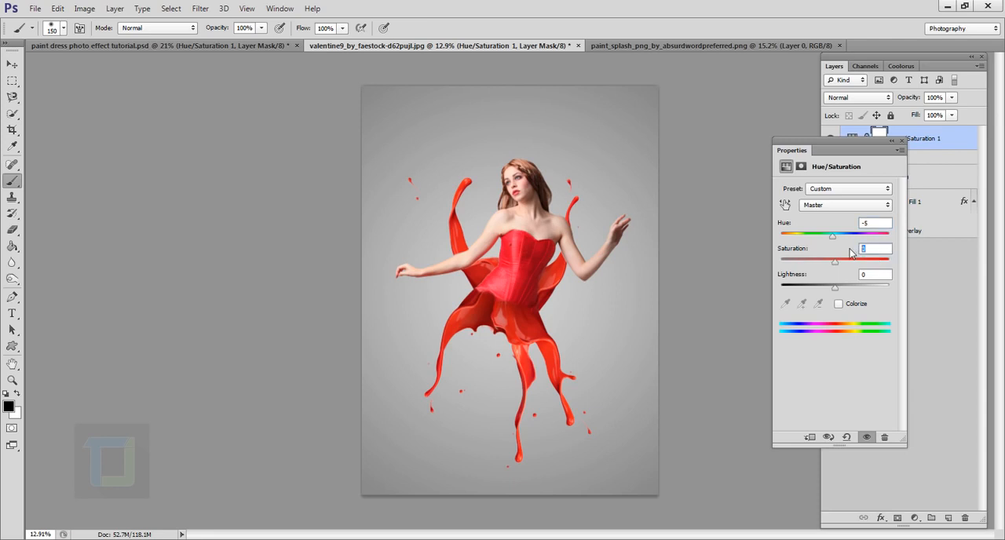
{"action": "type", "text": "2"}
{"action": "left_click", "coordinate": [877, 280]}
{"action": "type", "text": "1"}
- Clip the Hue/Saturation adjustment to the splash group and set its hue to -8
{"action": "mouse_move", "coordinate": [832, 235]}
{"action": "left_mouse_down"}
{"action": "mouse_move", "coordinate": [823, 236]}
{"action": "mouse_move", "coordinate": [854, 252]}
{"action": "mouse_move", "coordinate": [821, 238]}
{"action": "mouse_move", "coordinate": [836, 243]}
{"action": "mouse_move", "coordinate": [844, 229]}
{"action": "left_mouse_up"}
{"action": "left_click", "coordinate": [869, 227]}
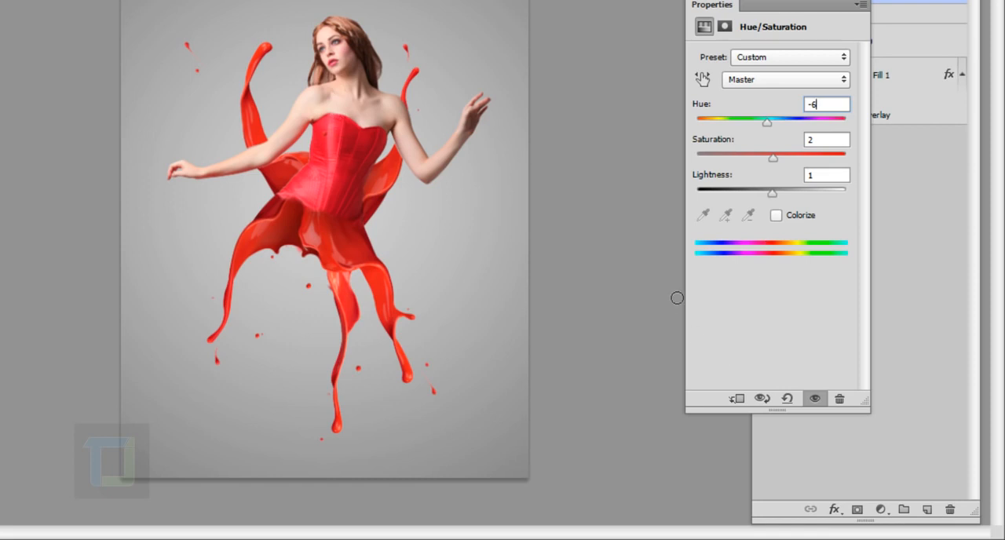
{"action": "left_click", "coordinate": [739, 400]}
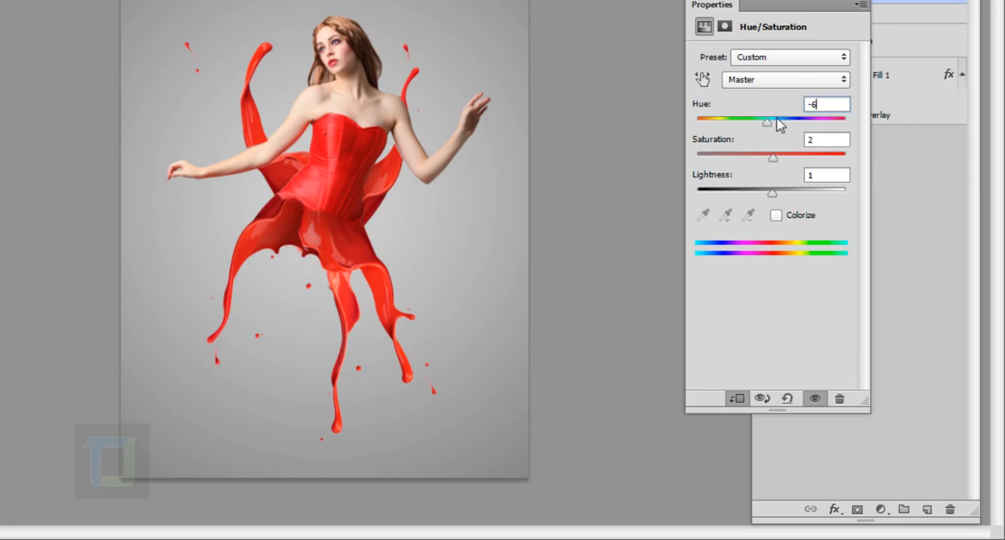
{"action": "mouse_move", "coordinate": [767, 121]}
{"action": "left_mouse_down"}
{"action": "mouse_move", "coordinate": [801, 123]}
{"action": "mouse_move", "coordinate": [773, 124]}
{"action": "left_mouse_up"}
{"action": "left_click_drag", "start_coordinate": [795, 194], "coordinate": [792, 194]}
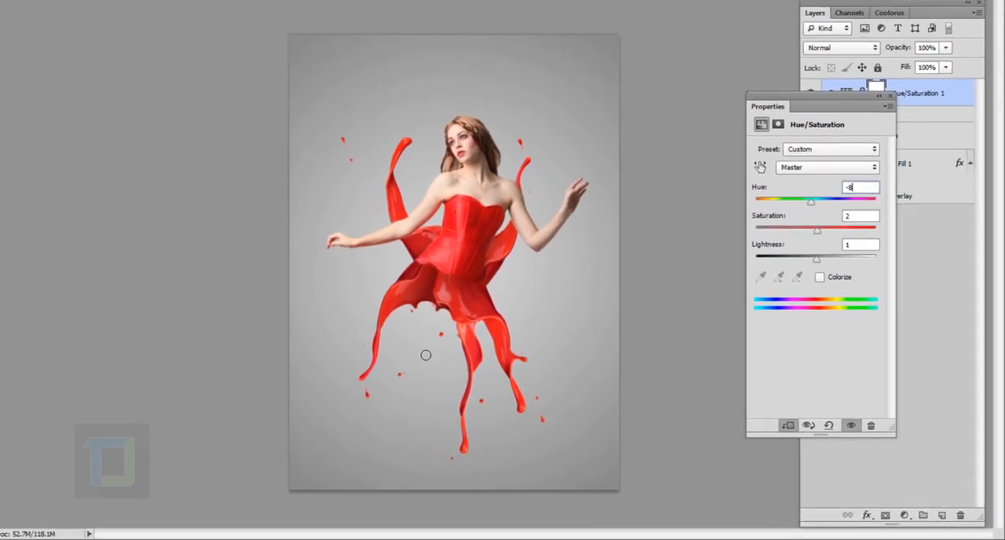
- Try a hue of -37 on the splash group's Hue/Saturation adjustment and undo it
{"action": "left_click_drag", "start_coordinate": [858, 108], "coordinate": [760, 111]}
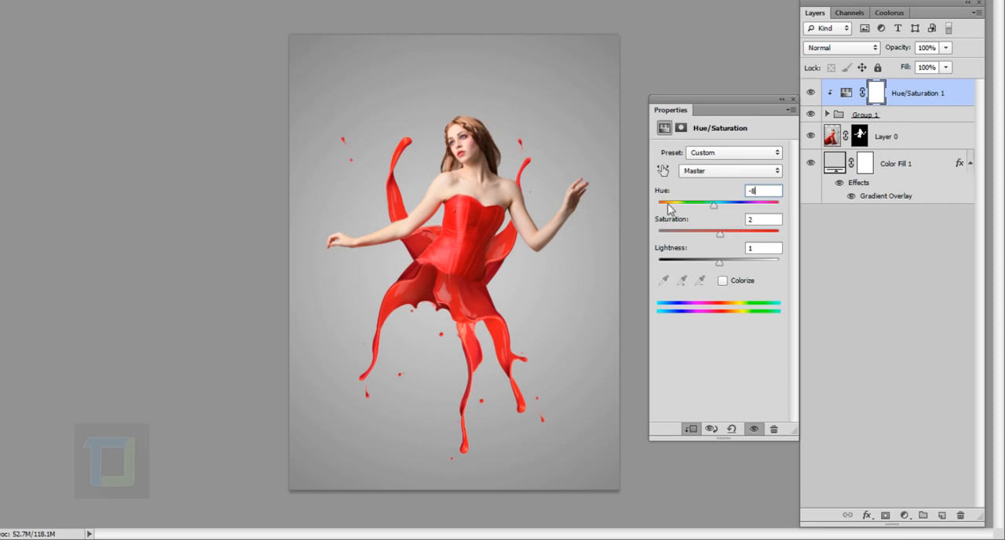
{"action": "left_click", "coordinate": [697, 205]}
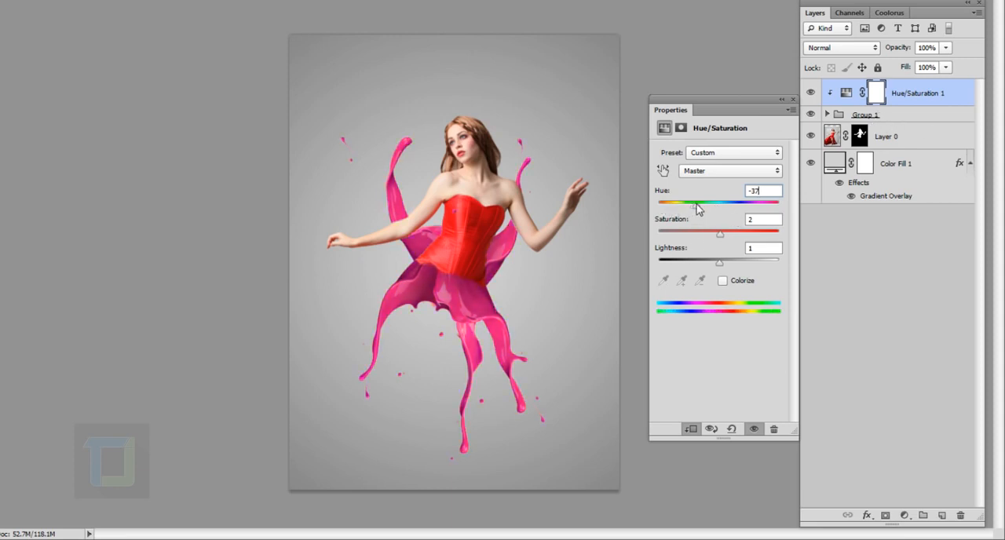
{"action": "key", "text": "ctrl+z"}
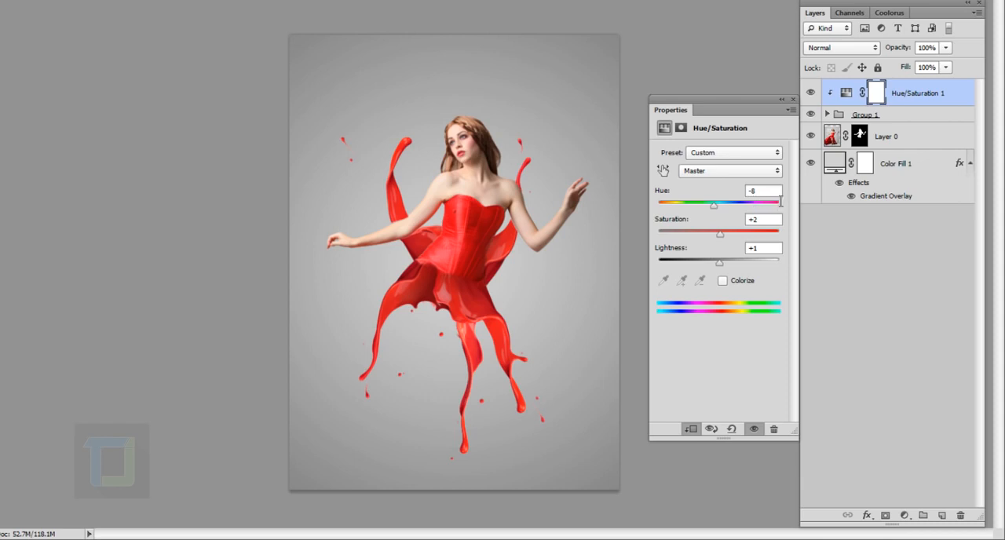
- Re-enter a negative hue for the Hue/Saturation adjustment and collapse its properties
{"action": "left_click_drag", "start_coordinate": [767, 194], "coordinate": [722, 196]}
{"action": "type", "text": "-"}
{"action": "left_click", "coordinate": [782, 100]}
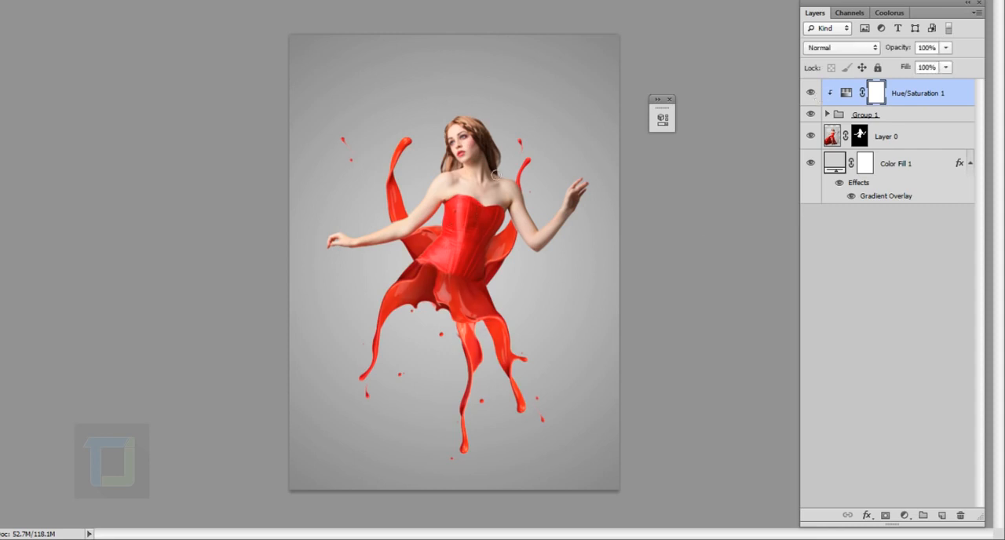
- Add a Brightness/Contrast adjustment clipped to the splash group and set its brightness to 50
{"action": "left_click", "coordinate": [905, 515]}
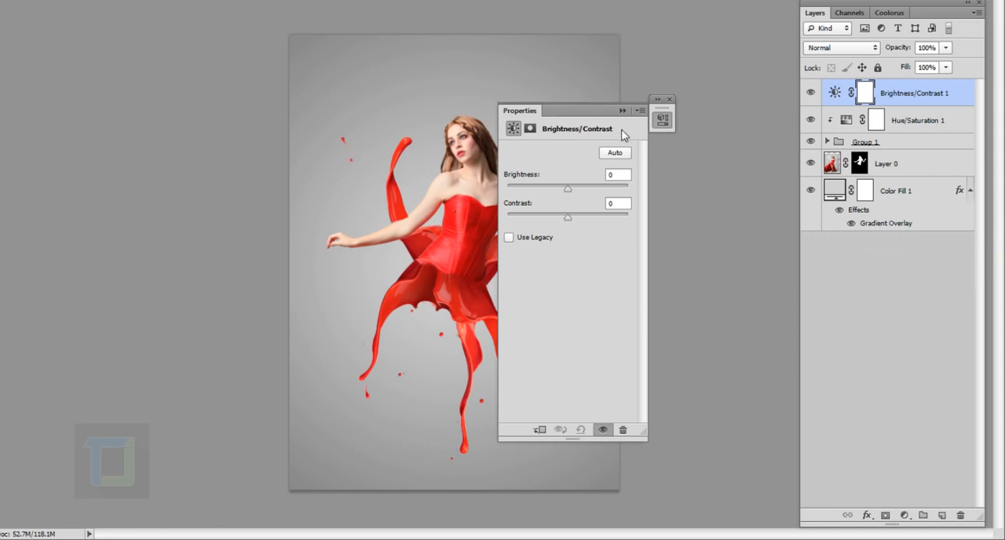
{"action": "left_click_drag", "start_coordinate": [586, 110], "coordinate": [712, 103]}
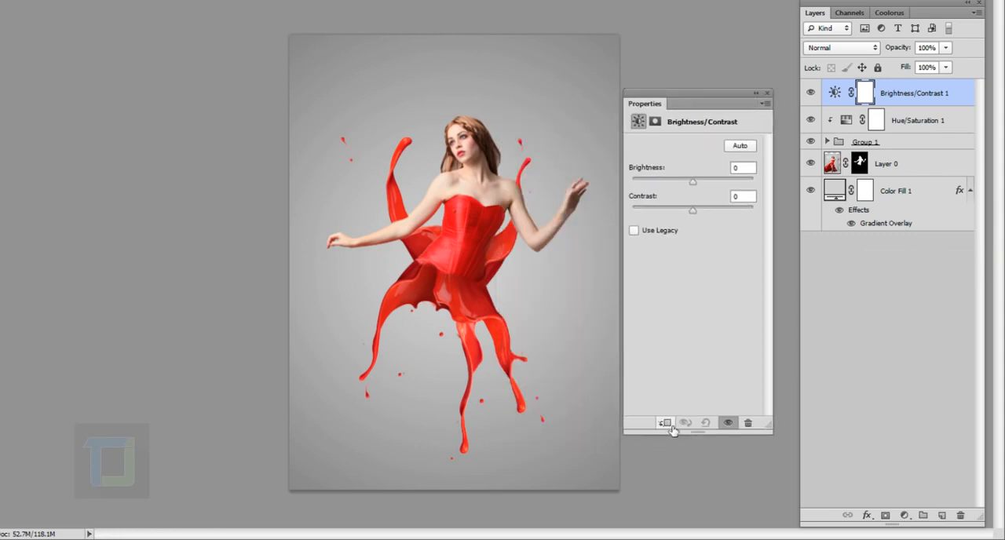
{"action": "left_click", "coordinate": [665, 422]}
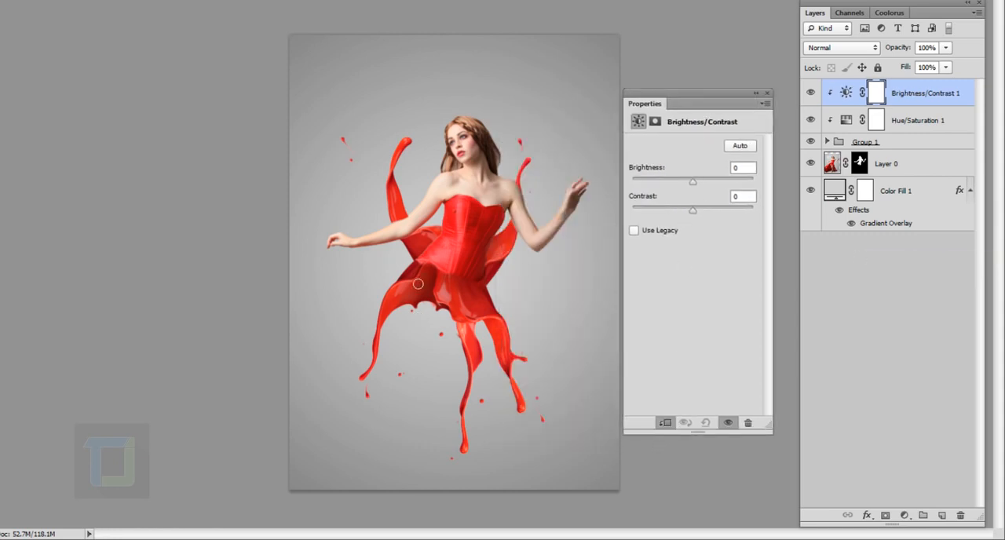
{"action": "left_click", "coordinate": [752, 171]}
{"action": "type", "text": "50"}
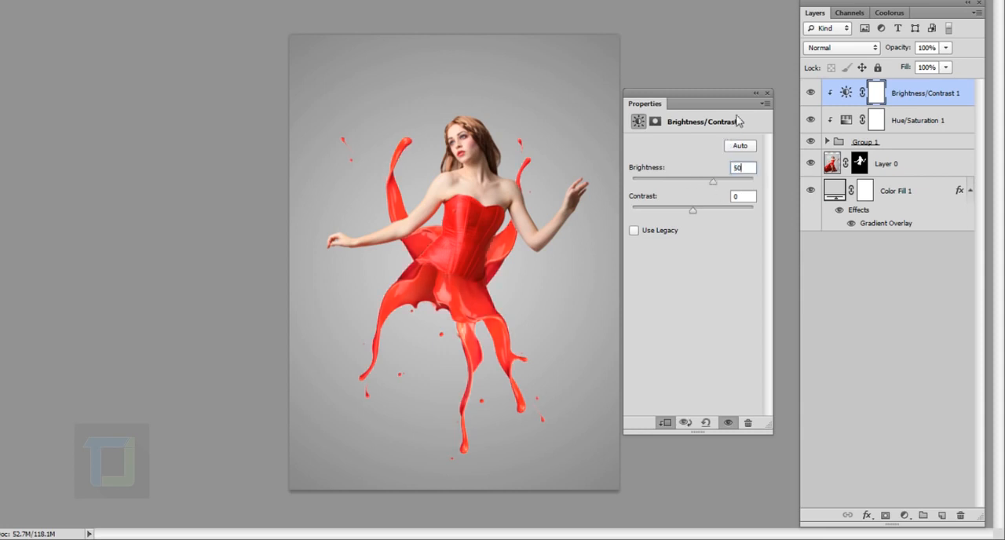
- Collapse the adjustment properties and compare the splash with the Brightness/Contrast layer hidden and shown
{"action": "left_click", "coordinate": [756, 97]}
{"action": "left_click", "coordinate": [819, 92]}
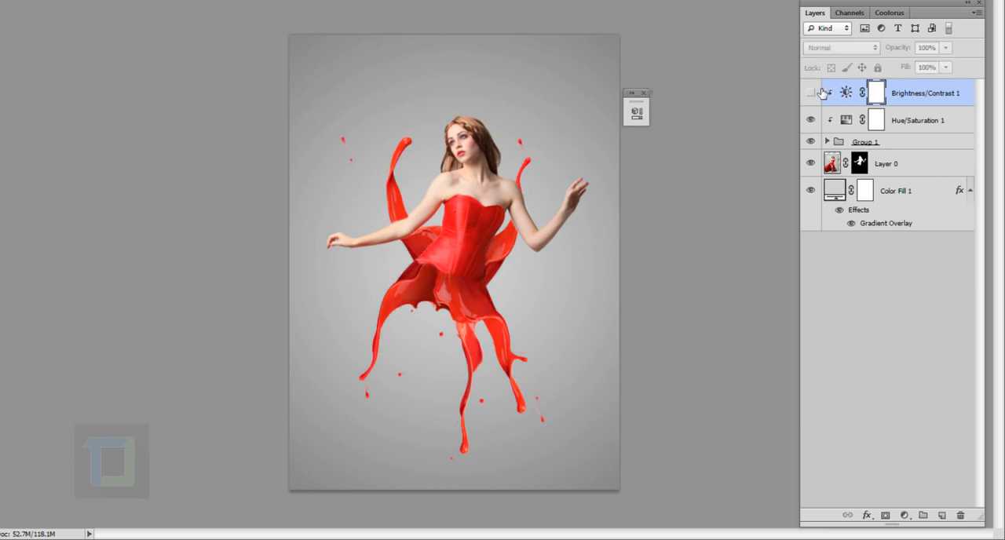
{"action": "left_click", "coordinate": [819, 92]}
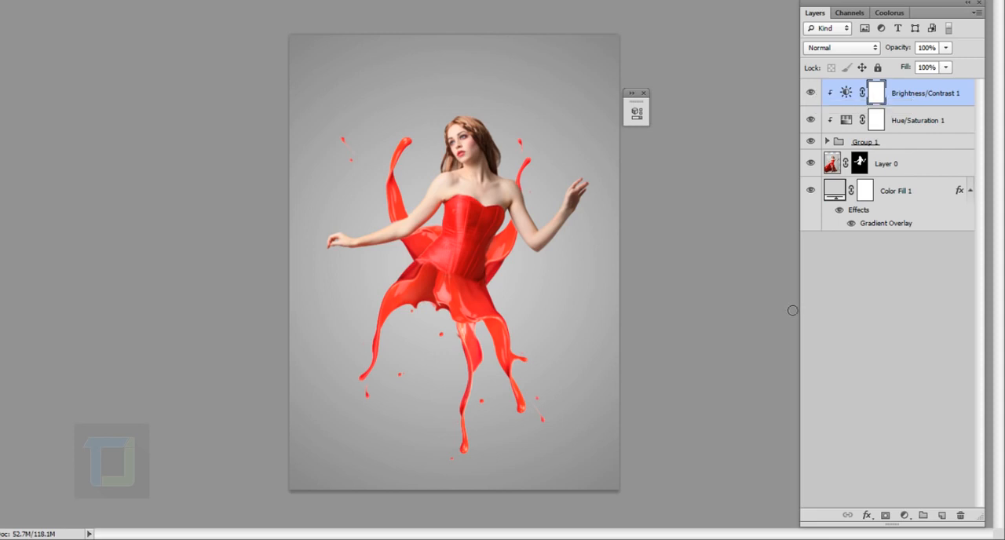
- Add a Color Balance adjustment clipped to the splash group, with midtones at Cyan-Red +20, Magenta-Green -11 and Yellow-Blue +7
{"action": "left_click", "coordinate": [904, 515]}
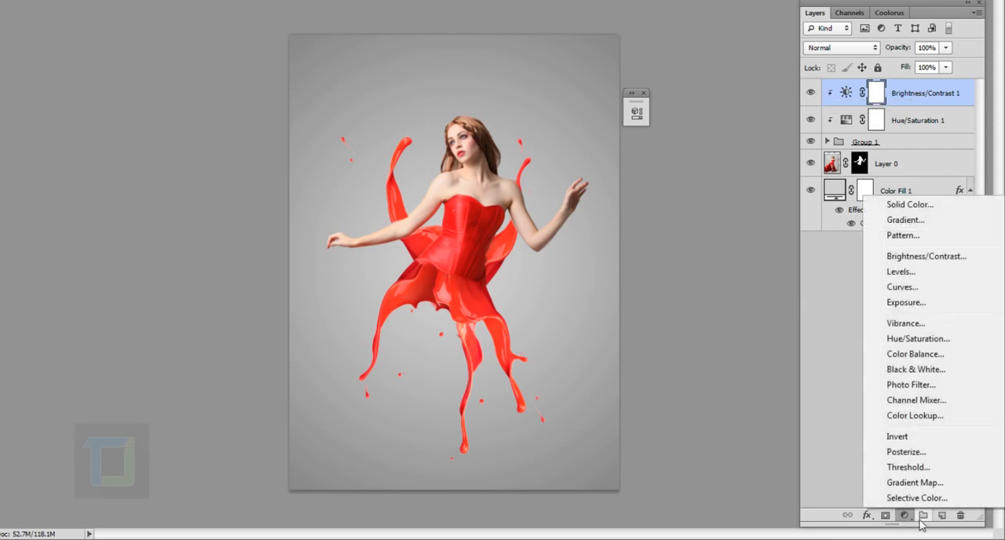
{"action": "left_click", "coordinate": [915, 355]}
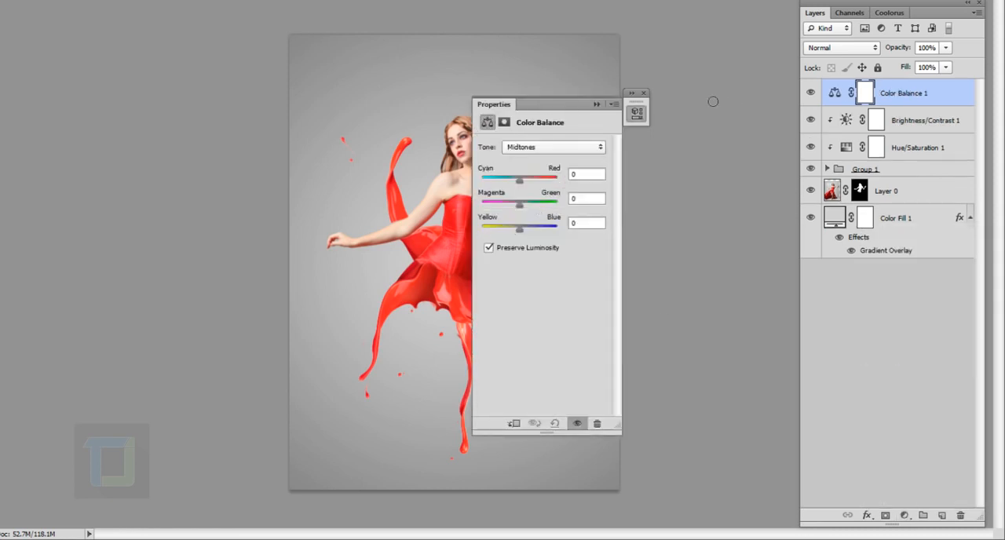
{"action": "left_click_drag", "start_coordinate": [562, 108], "coordinate": [712, 108]}
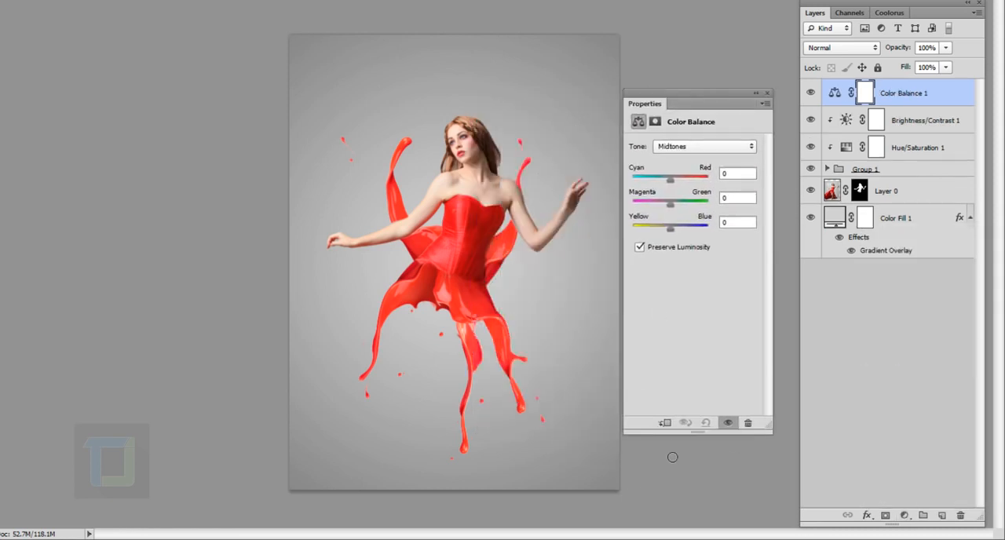
{"action": "left_click", "coordinate": [665, 423]}
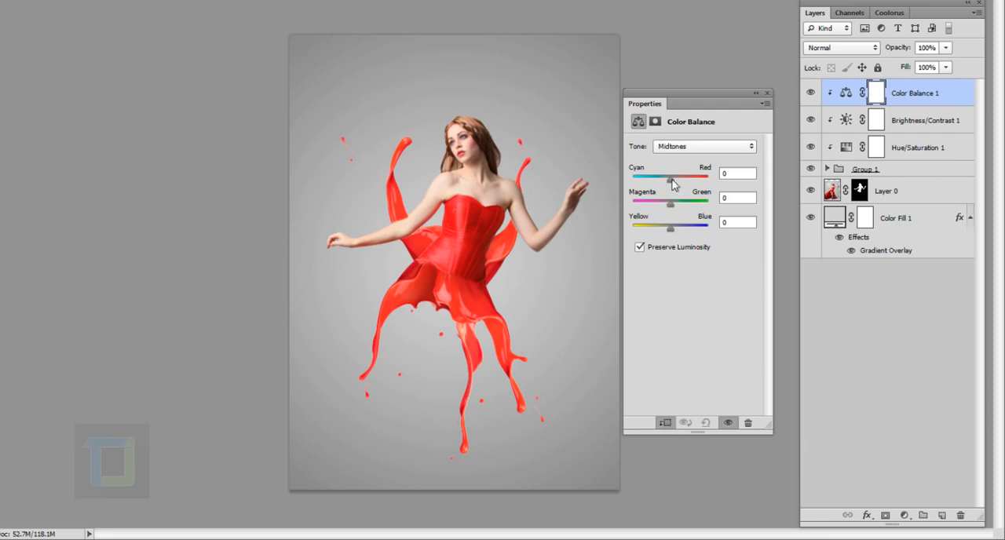
{"action": "left_click_drag", "start_coordinate": [672, 183], "coordinate": [678, 185]}
{"action": "left_click_drag", "start_coordinate": [668, 203], "coordinate": [666, 205]}
{"action": "left_click_drag", "start_coordinate": [671, 229], "coordinate": [674, 232]}
- Set the Color Balance shadows to Cyan-Red -11 and Magenta-Green +4
{"action": "left_click", "coordinate": [712, 148]}
{"action": "left_click", "coordinate": [698, 162]}
{"action": "left_click_drag", "start_coordinate": [671, 180], "coordinate": [668, 184]}
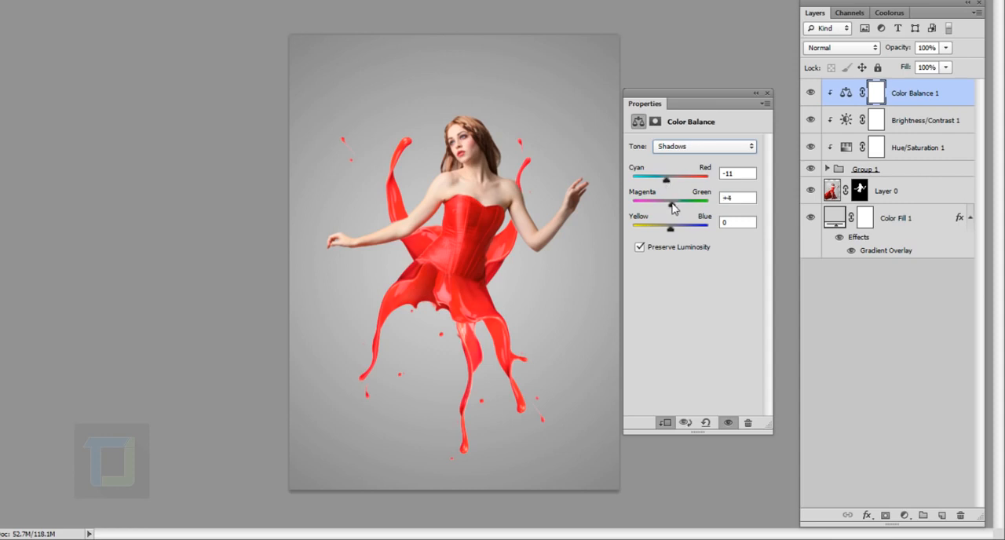
- Shift the highlights tone of the splash group's Color Balance adjustment and collapse its properties
{"action": "scroll", "coordinate": [691, 147], "scroll_direction": "down", "scroll_amount": 1}
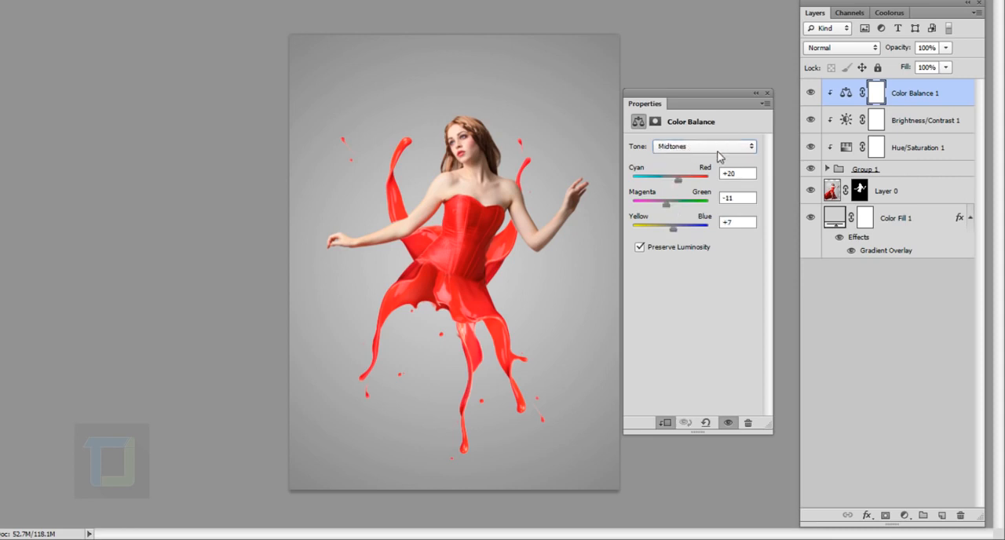
{"action": "left_click", "coordinate": [720, 148]}
{"action": "left_click", "coordinate": [713, 185]}
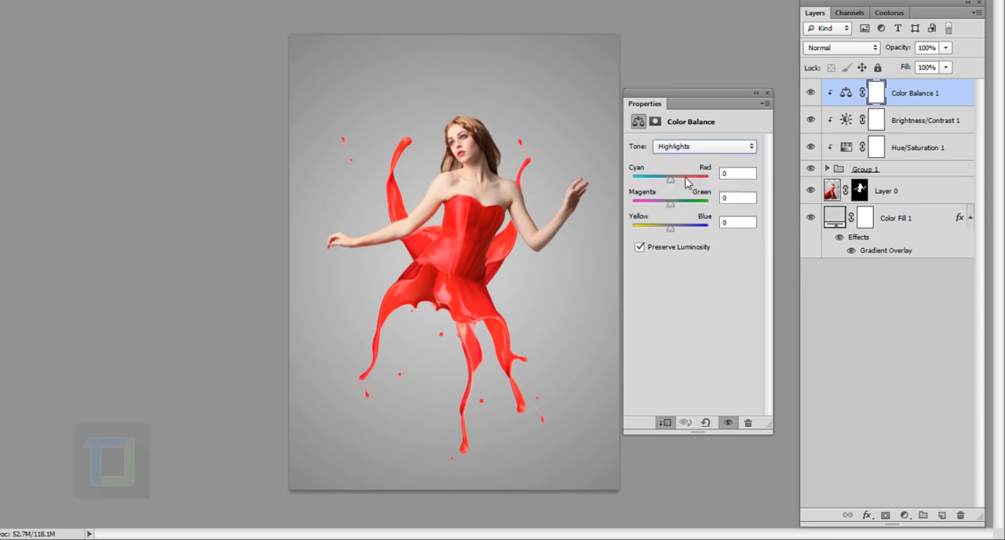
{"action": "left_click_drag", "start_coordinate": [671, 183], "coordinate": [669, 231]}
{"action": "left_click", "coordinate": [757, 93]}
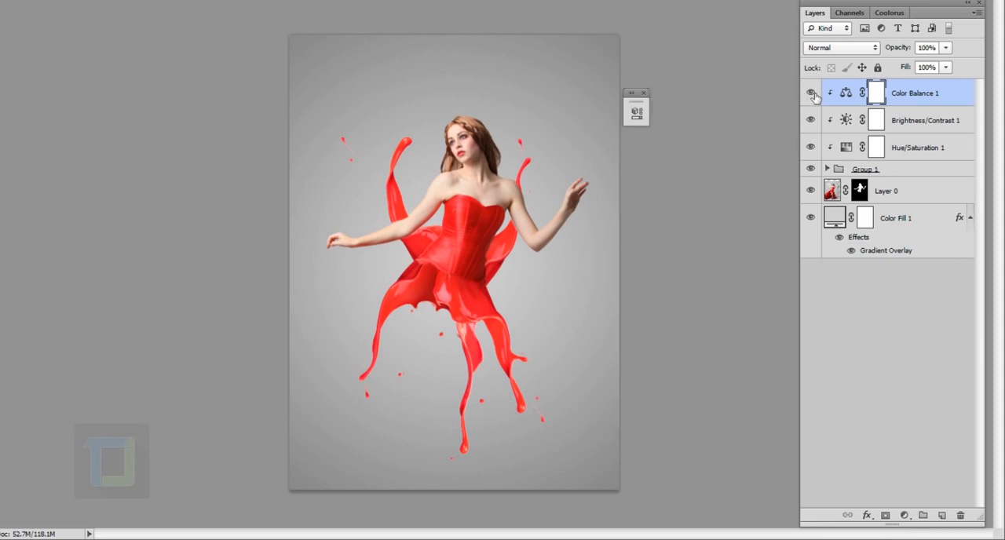
- Compare the splash color with the Color Balance layer hidden and shown
{"action": "left_click", "coordinate": [813, 94]}
{"action": "left_click", "coordinate": [813, 94]}
{"action": "left_click", "coordinate": [813, 95]}
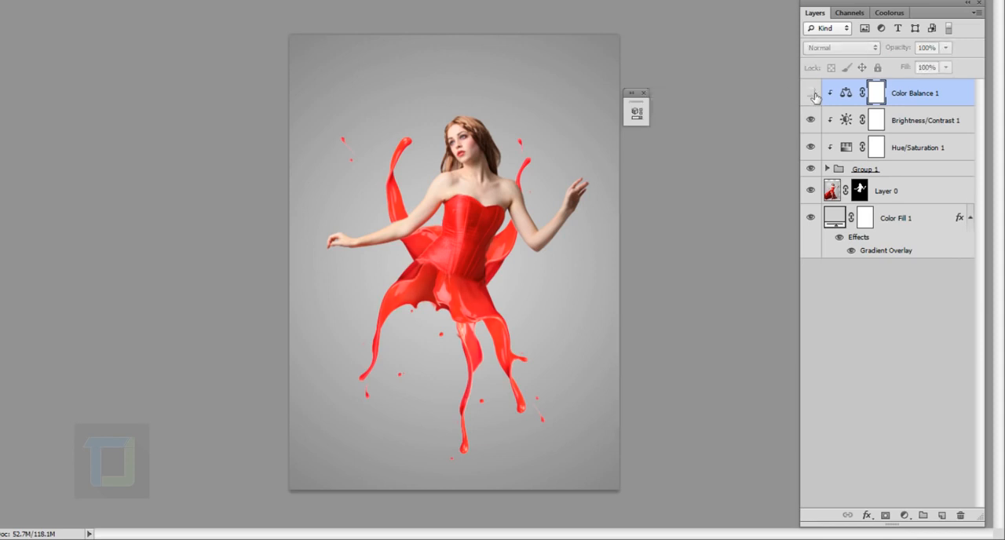
{"action": "left_click", "coordinate": [813, 95]}
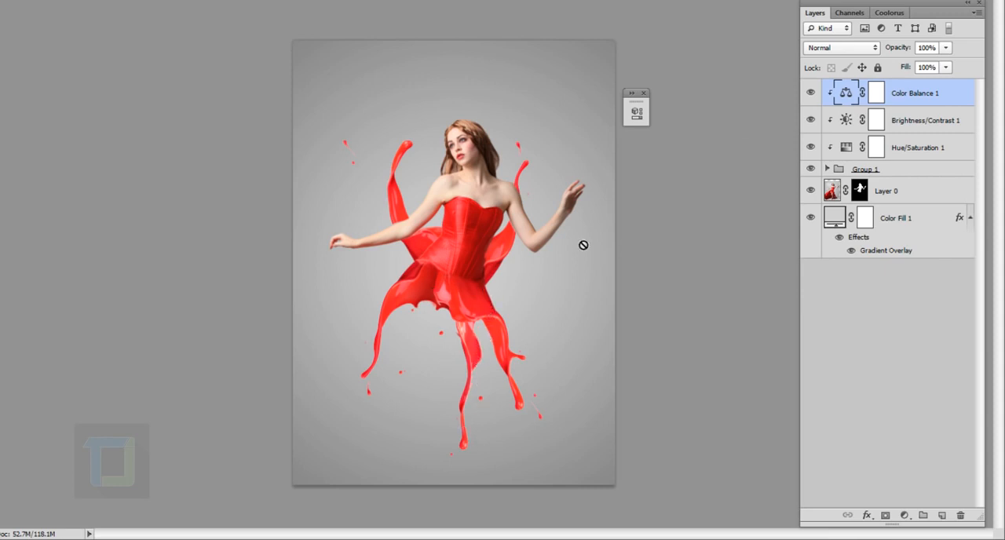
- Add a second Hue/Saturation adjustment clipped to the splash group and set its lightness to -12
{"action": "left_click", "coordinate": [904, 515]}
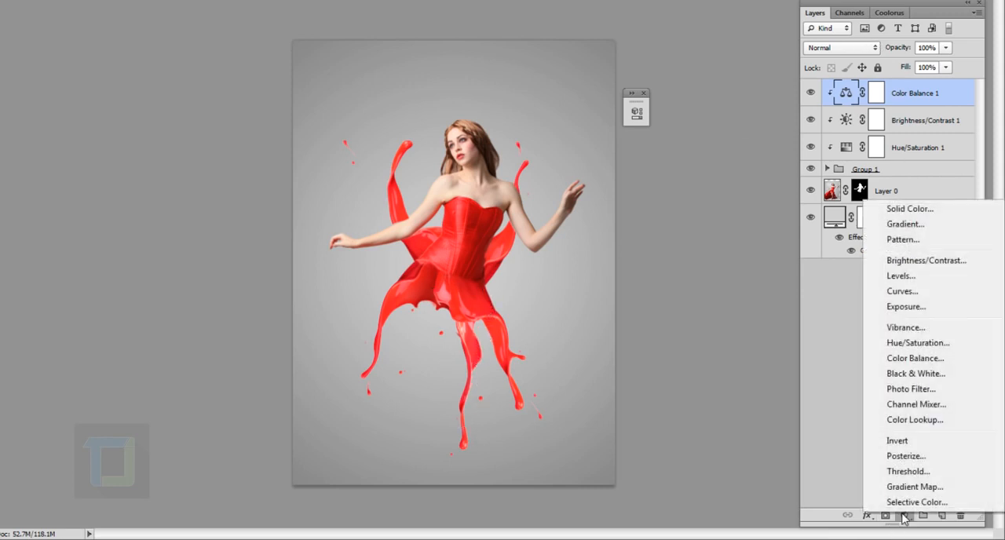
{"action": "left_click", "coordinate": [911, 343]}
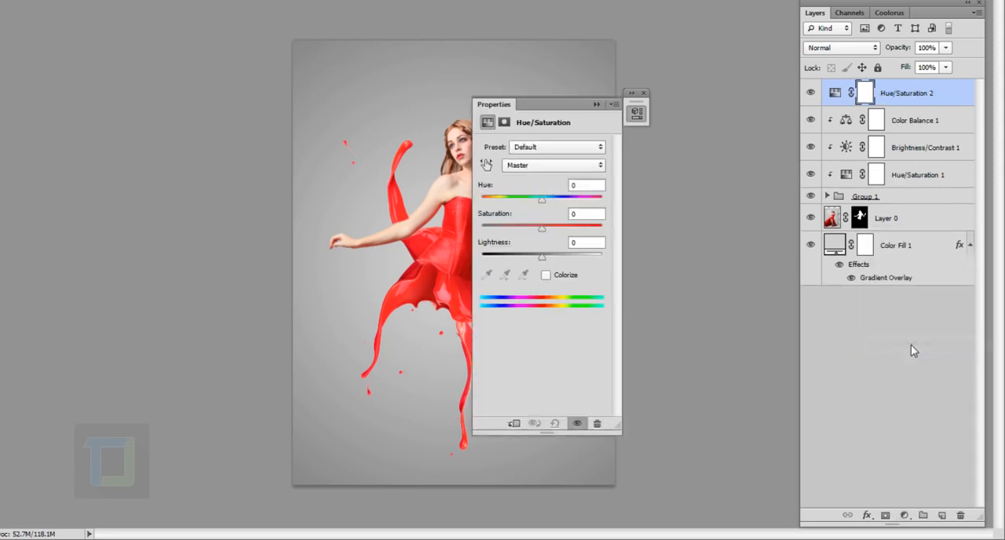
{"action": "left_click_drag", "start_coordinate": [557, 106], "coordinate": [734, 101]}
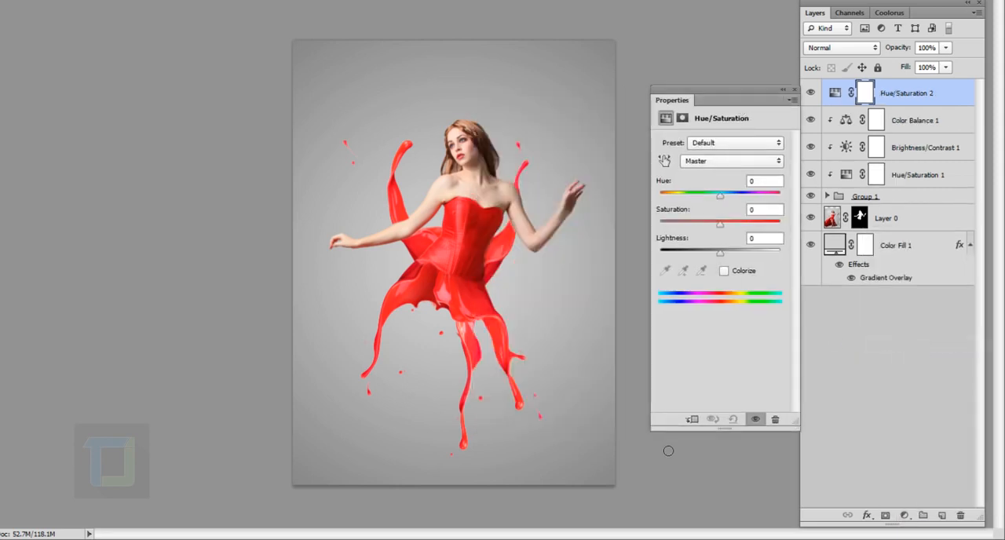
{"action": "left_click", "coordinate": [694, 421]}
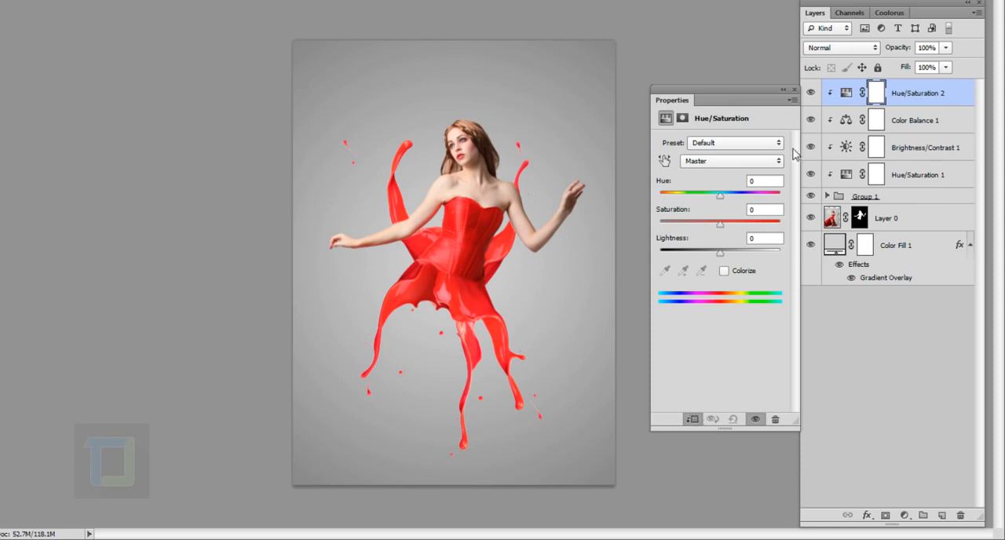
{"action": "mouse_move", "coordinate": [719, 254]}
{"action": "left_mouse_down"}
{"action": "mouse_move", "coordinate": [705, 263]}
{"action": "mouse_move", "coordinate": [714, 258]}
{"action": "left_mouse_up"}
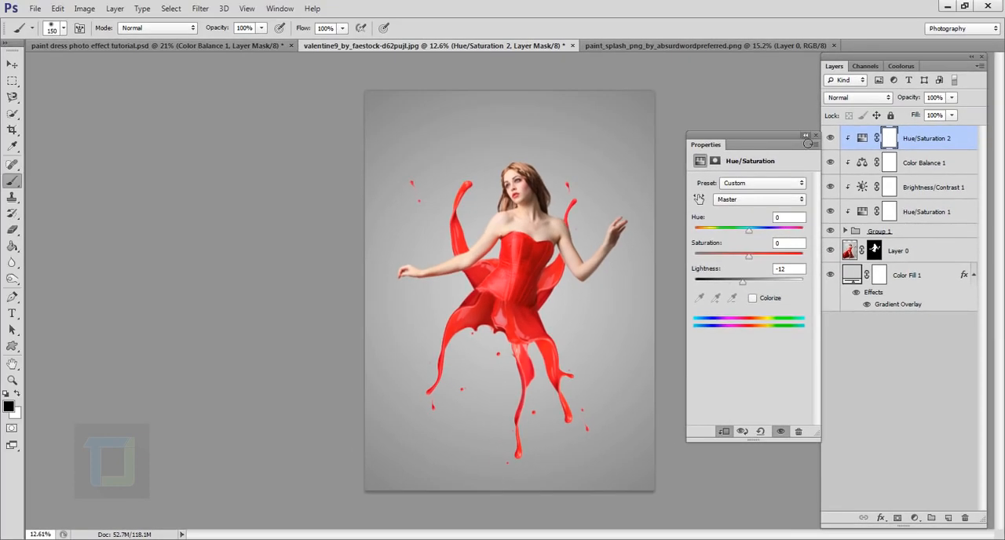
{"action": "left_click", "coordinate": [806, 136]}
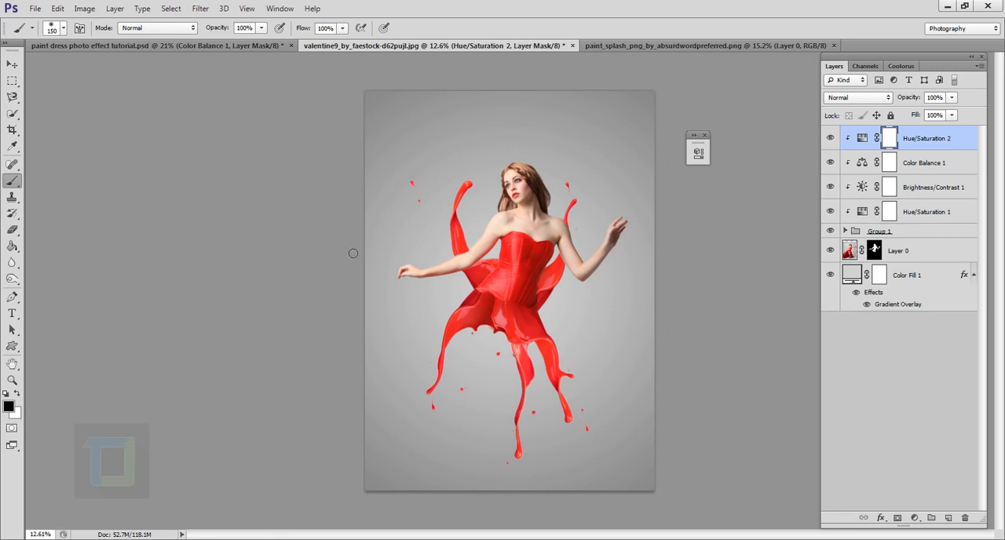
- Mask the newest Hue/Saturation adjustment off the image-left part of the splash skirt with a black brush at size 1000
{"action": "key", "text": "bracketright"}
{"action": "key", "text": "bracketright"}
{"action": "key", "text": "bracketright"}
{"action": "key", "text": "bracketright"}
{"action": "key", "text": "bracketright"}
{"action": "key", "text": "bracketright"}
{"action": "key", "text": "bracketright"}
{"action": "key", "text": "bracketright"}
{"action": "key", "text": "bracketright"}
{"action": "key", "text": "bracketright"}
{"action": "key", "text": "bracketright"}
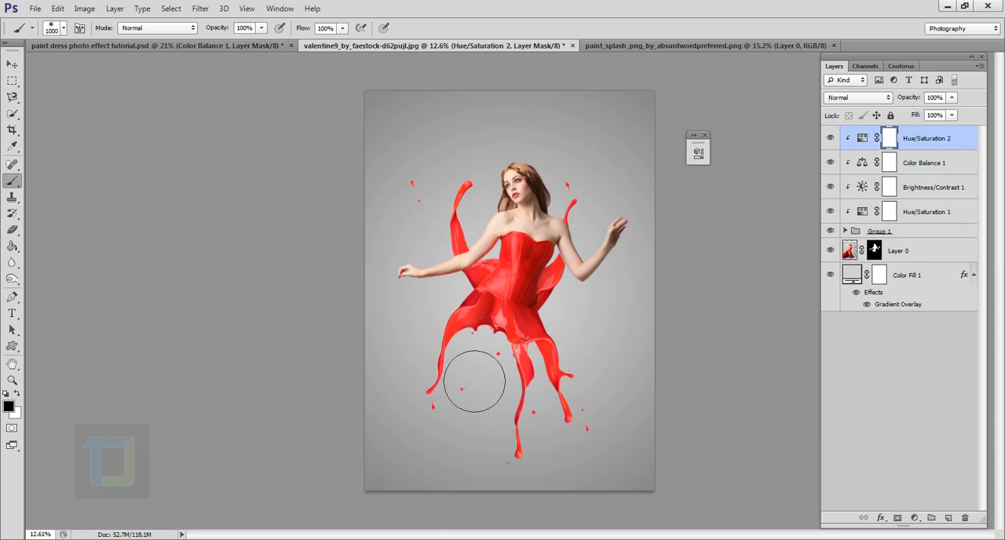
{"action": "mouse_move", "coordinate": [475, 382]}
{"action": "left_mouse_down"}
{"action": "mouse_move", "coordinate": [504, 311]}
{"action": "mouse_move", "coordinate": [499, 345]}
{"action": "left_mouse_up"}
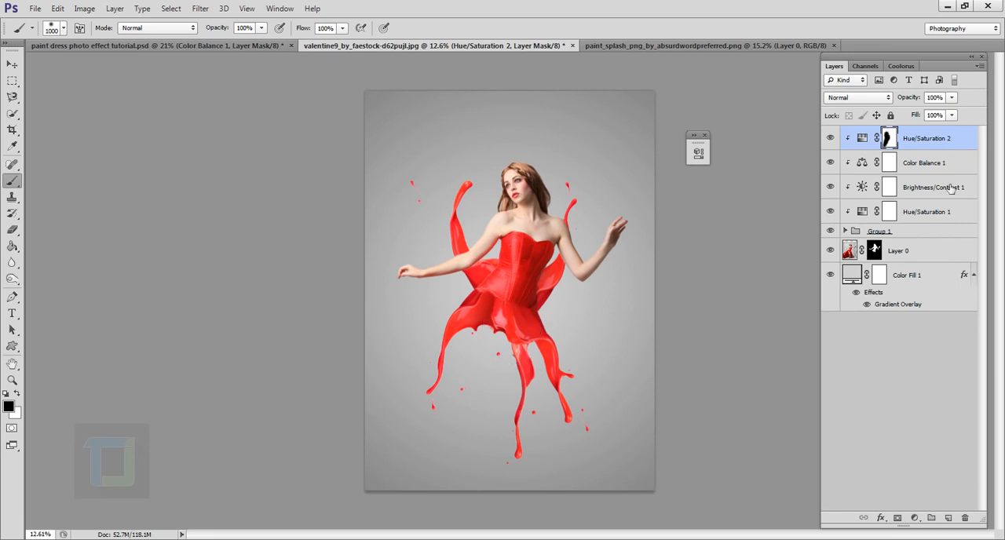
{"action": "left_click", "coordinate": [848, 142], "text": "alt"}
{"action": "scroll", "coordinate": [537, 320], "scroll_direction": "up", "scroll_amount": 1}
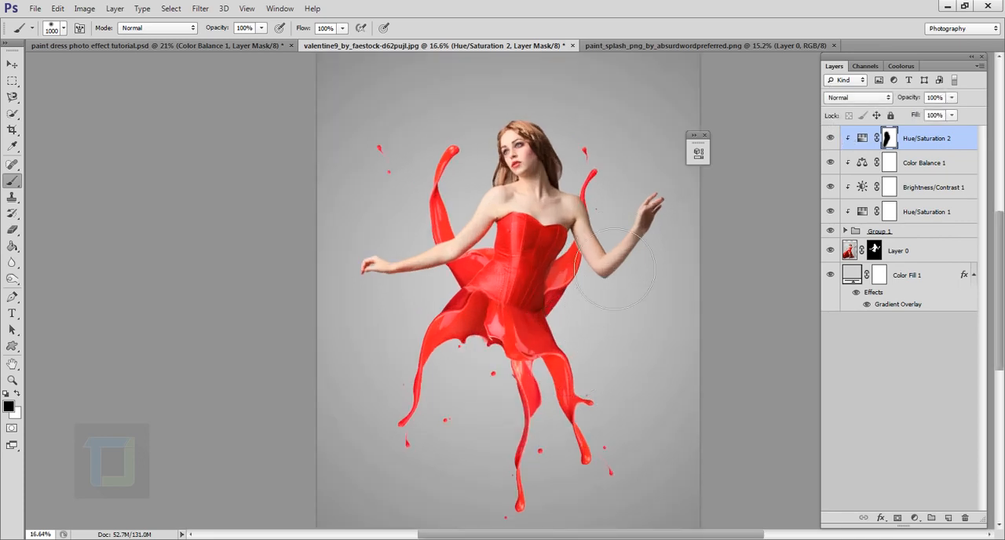
{"action": "scroll", "coordinate": [617, 325], "scroll_direction": "down", "scroll_amount": 4}
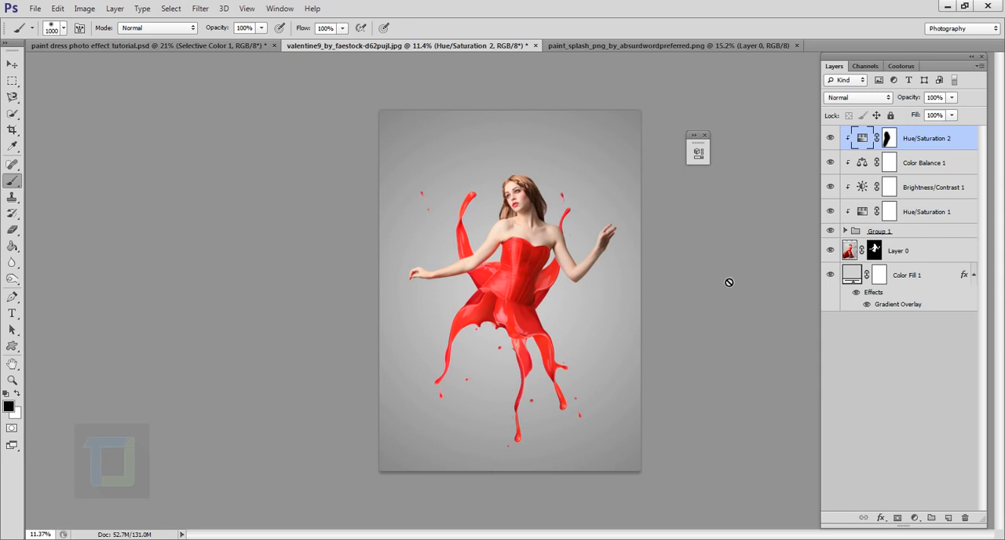
- Add an unclipped Selective Color adjustment on top, with Reds at Cyan +44, Magenta +3, Yellow -19 and Black -3
{"action": "left_click", "coordinate": [916, 519]}
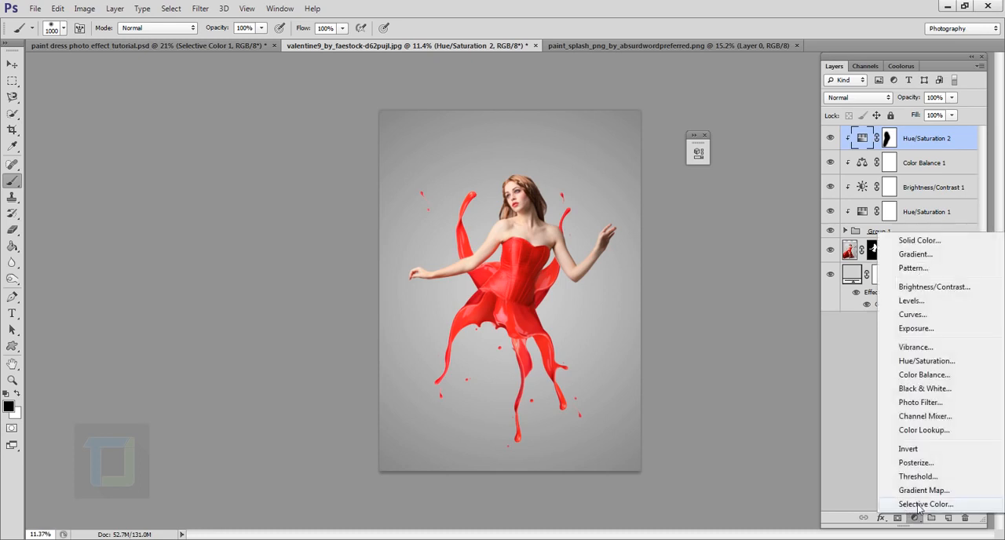
{"action": "left_click", "coordinate": [917, 505]}
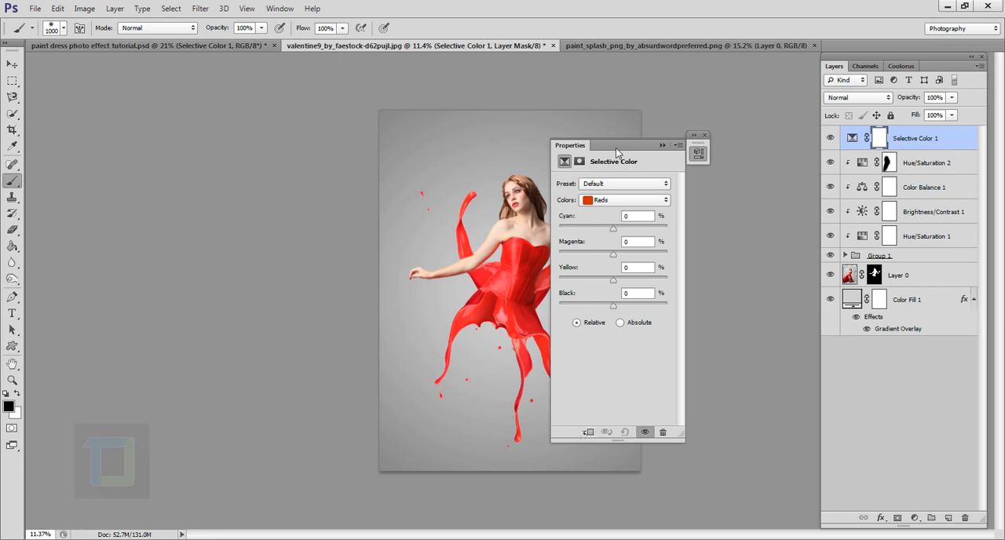
{"action": "left_click_drag", "start_coordinate": [616, 148], "coordinate": [714, 155]}
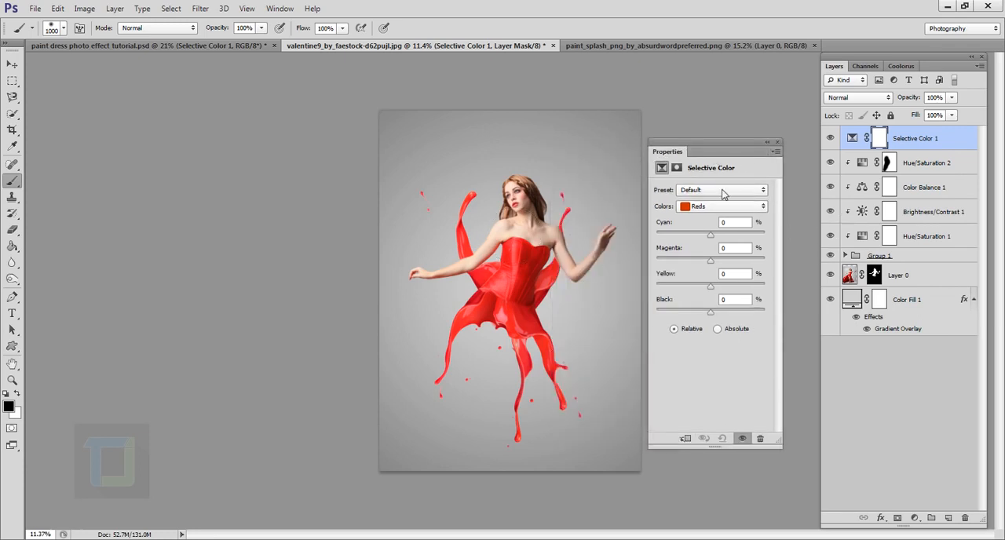
{"action": "left_click_drag", "start_coordinate": [711, 235], "coordinate": [736, 241]}
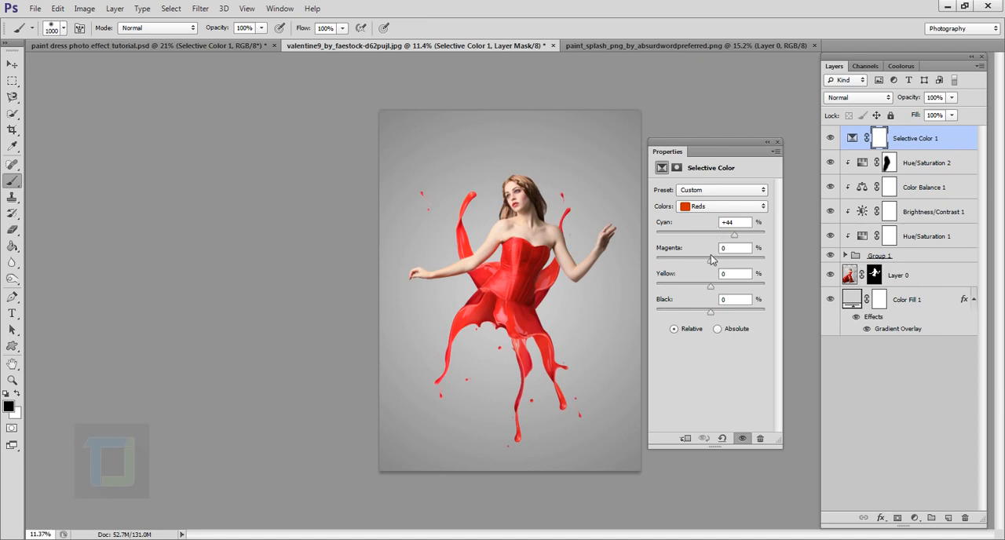
{"action": "left_click_drag", "start_coordinate": [711, 259], "coordinate": [698, 290]}
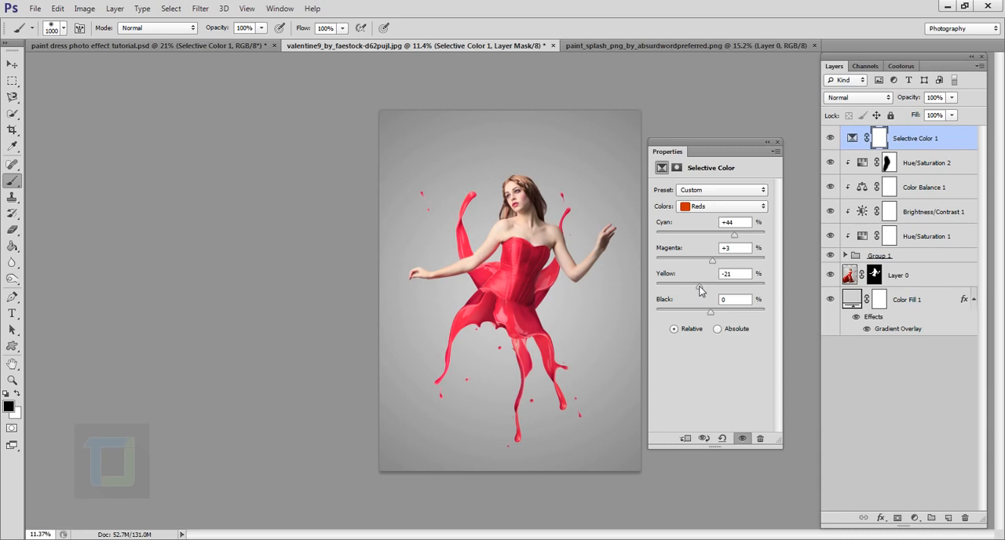
{"action": "left_click_drag", "start_coordinate": [700, 291], "coordinate": [702, 292]}
{"action": "left_click_drag", "start_coordinate": [713, 314], "coordinate": [714, 315]}
{"action": "left_click", "coordinate": [735, 301]}
{"action": "type", "text": "-3"}
{"action": "left_click", "coordinate": [767, 142]}
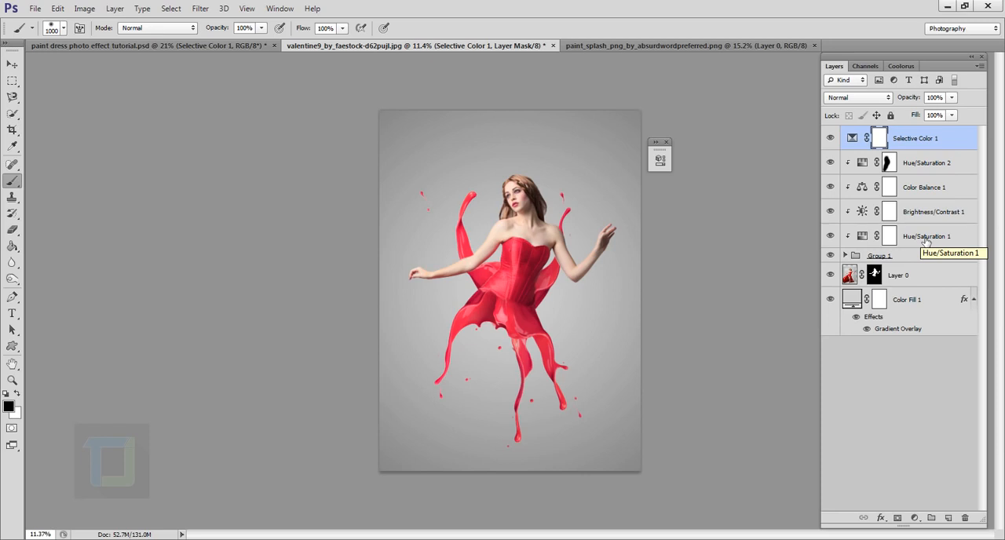
- Add an unclipped Brightness/Contrast adjustment on top with brightness 7 and compare the image with it hidden and shown
{"action": "left_click", "coordinate": [915, 518]}
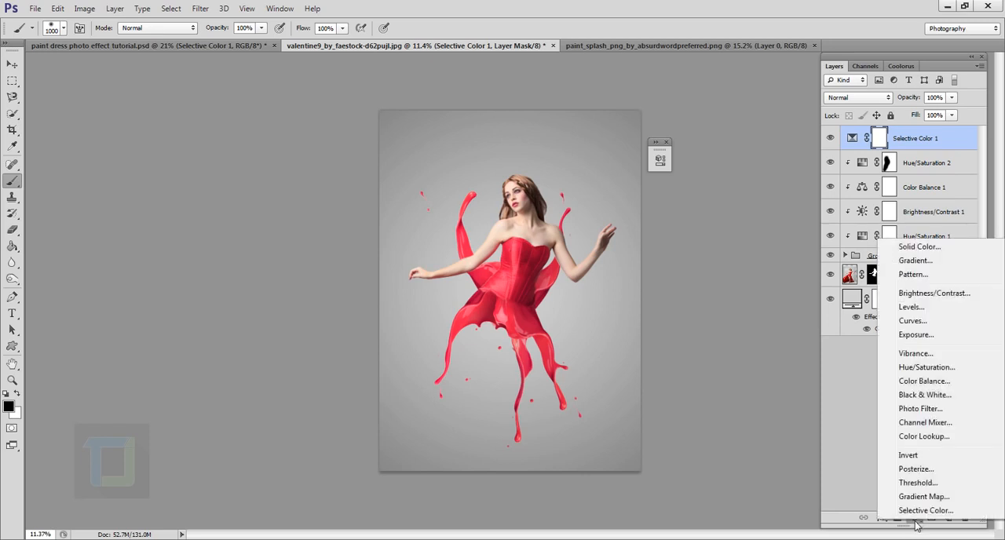
{"action": "left_click", "coordinate": [935, 293]}
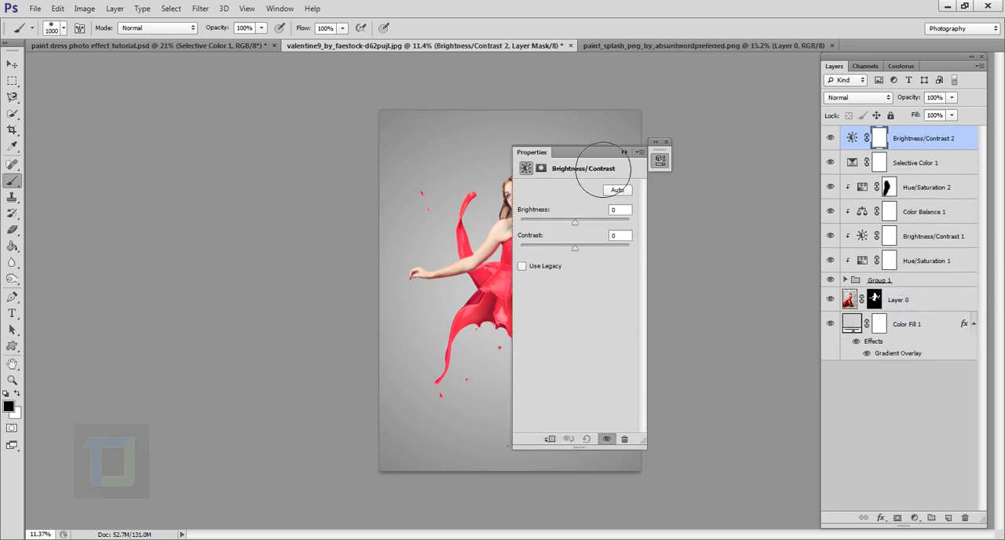
{"action": "left_click_drag", "start_coordinate": [583, 154], "coordinate": [678, 163]}
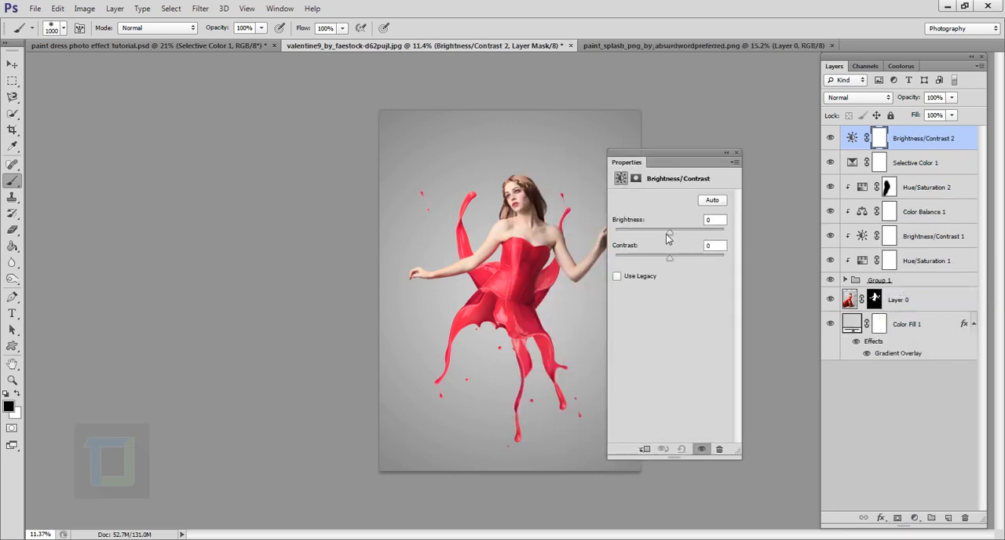
{"action": "left_click_drag", "start_coordinate": [671, 234], "coordinate": [674, 235]}
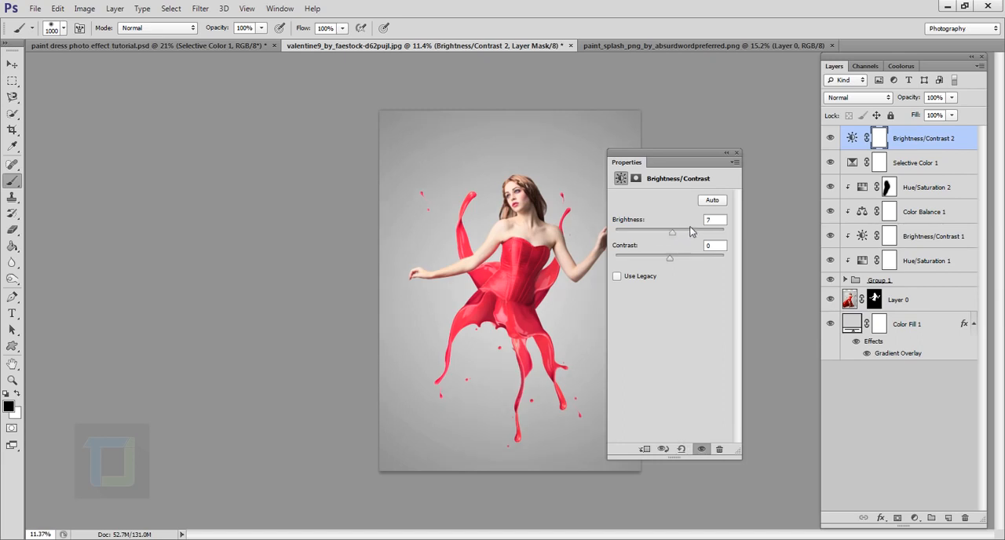
{"action": "left_click", "coordinate": [706, 220]}
{"action": "left_click", "coordinate": [726, 153]}
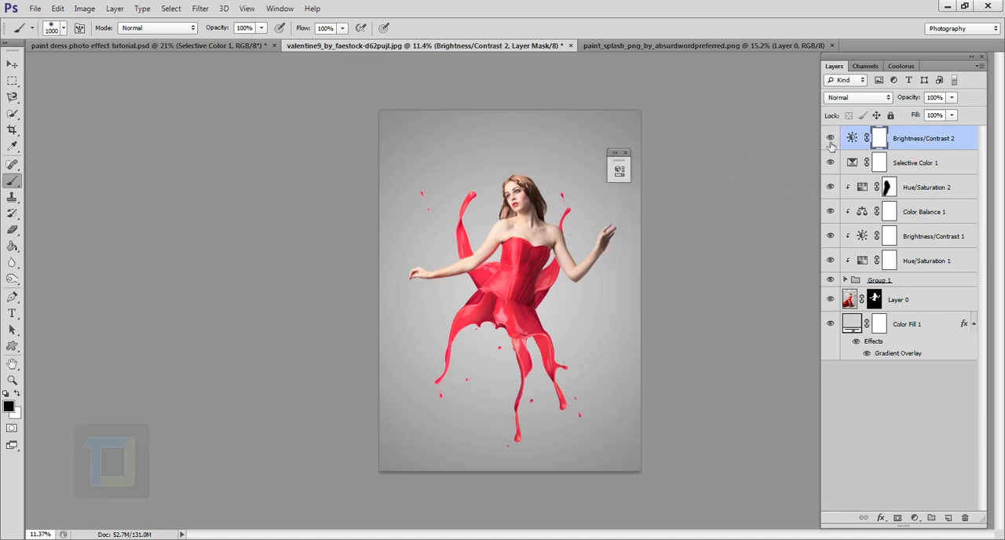
{"action": "left_click", "coordinate": [832, 140]}
{"action": "left_click", "coordinate": [831, 139]}
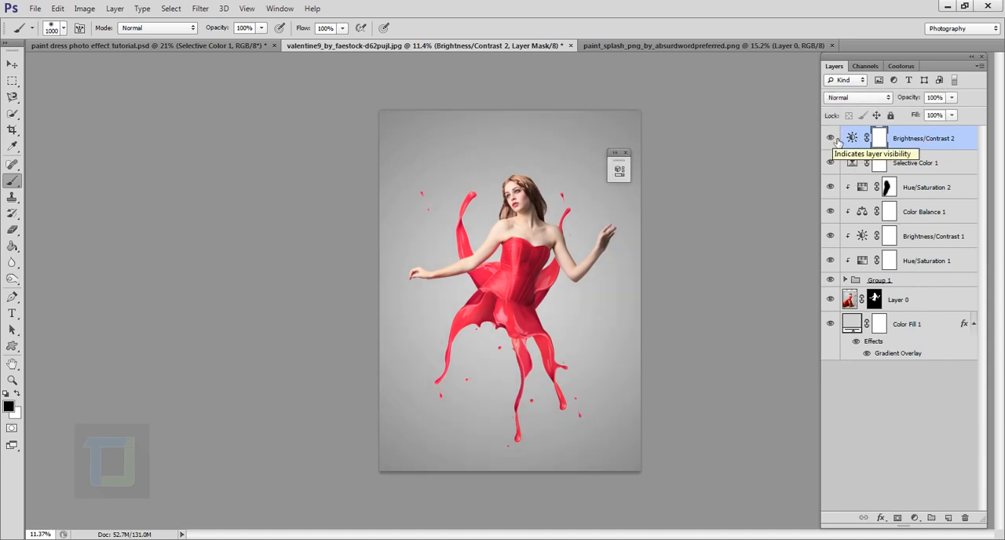
- Add an unclipped Vibrance adjustment on top, increase its vibrance, and check its effect on the whole image
{"action": "left_click", "coordinate": [915, 518]}
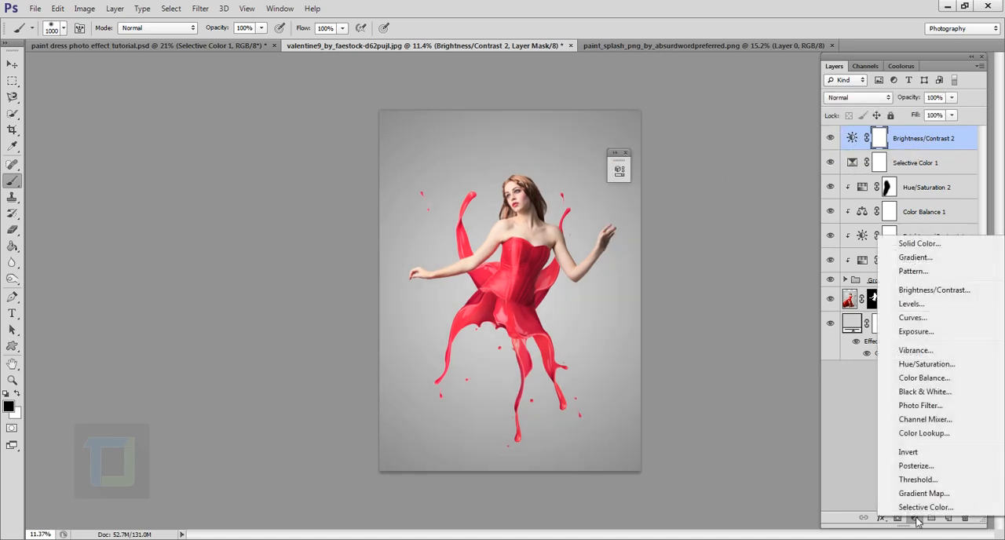
{"action": "left_click", "coordinate": [916, 350]}
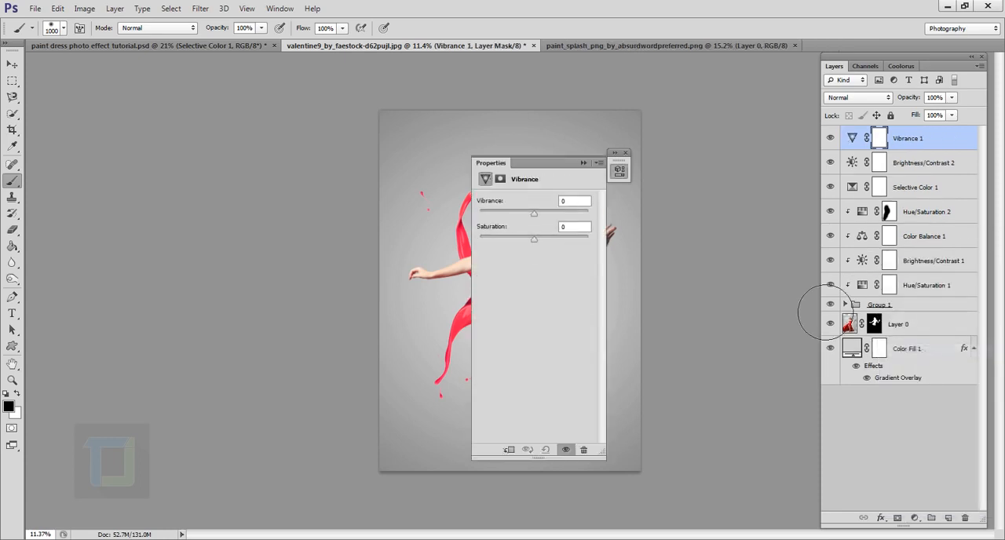
{"action": "left_click_drag", "start_coordinate": [560, 170], "coordinate": [762, 195]}
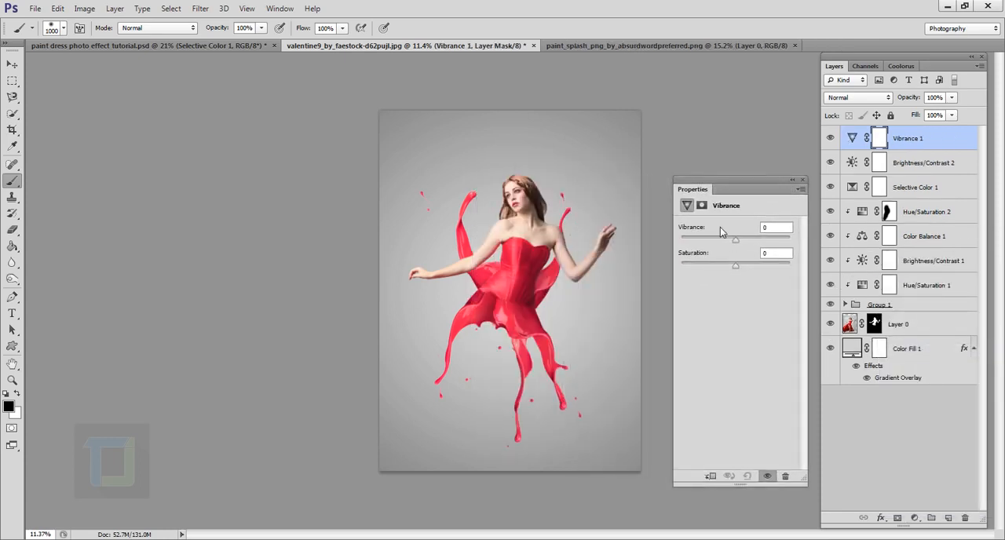
{"action": "left_click_drag", "start_coordinate": [738, 245], "coordinate": [752, 246]}
{"action": "left_click", "coordinate": [793, 180]}
{"action": "left_click", "coordinate": [830, 138]}
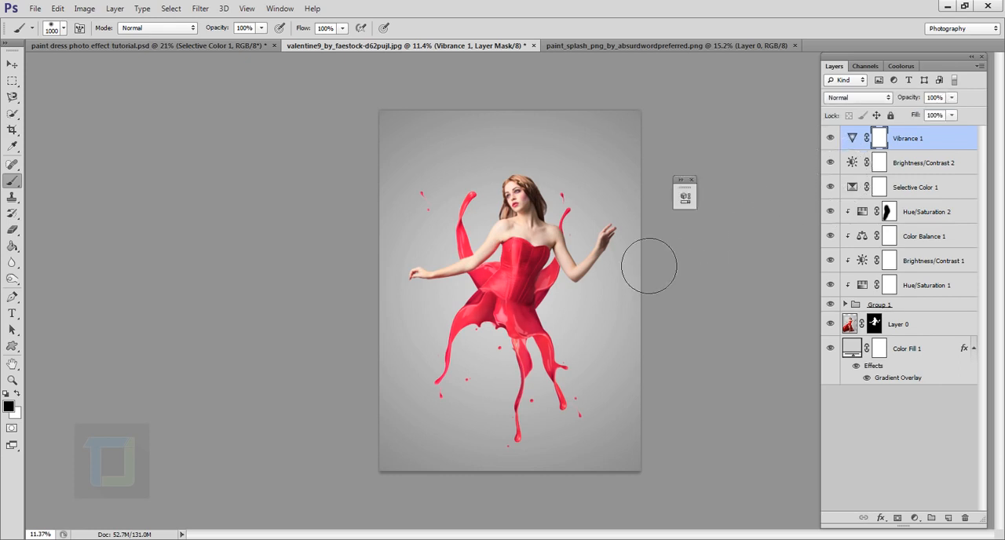
{"action": "scroll", "coordinate": [648, 265], "scroll_direction": "up", "scroll_amount": 5}
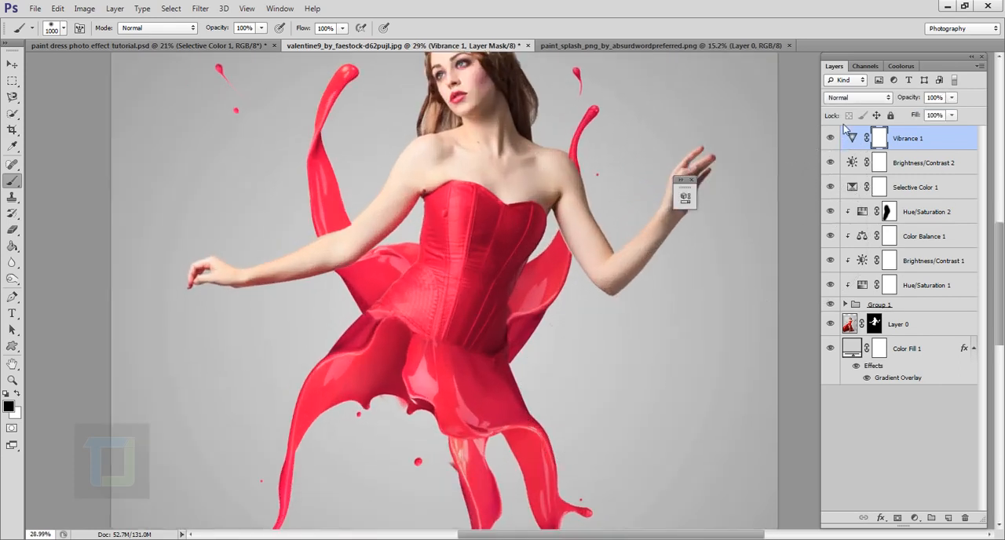
{"action": "scroll", "coordinate": [742, 260], "scroll_direction": "down", "scroll_amount": 3}
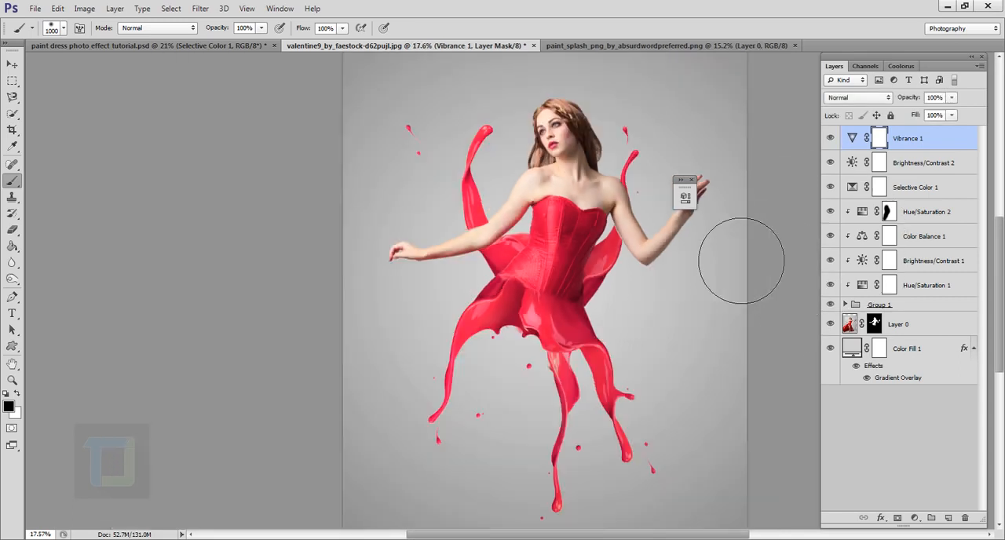
{"action": "scroll", "coordinate": [742, 261], "scroll_direction": "down", "scroll_amount": 2}
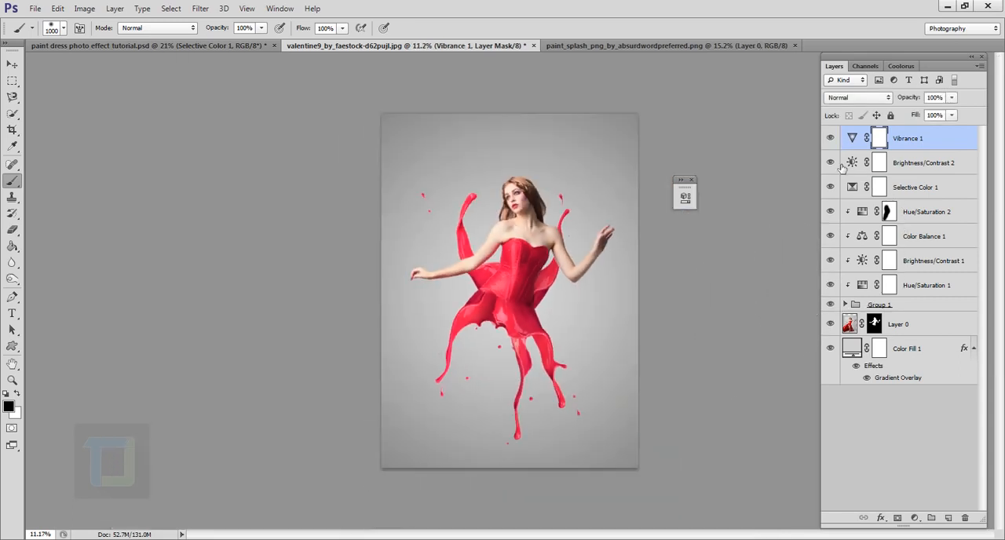
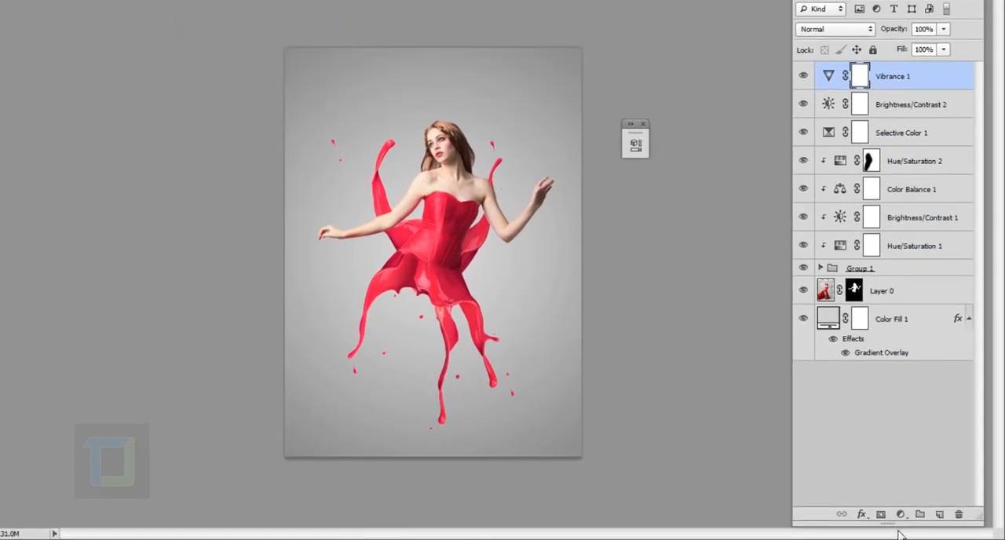
- Add a new empty layer on top and make a tall, narrow rectangular selection over the image-left half of the model's body
{"action": "left_click", "coordinate": [941, 515]}
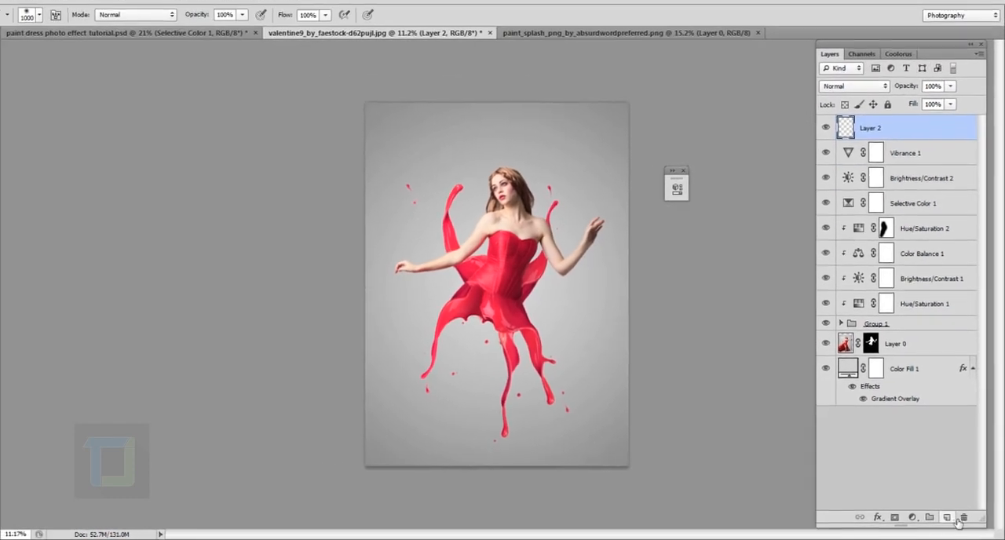
{"action": "left_click", "coordinate": [11, 81]}
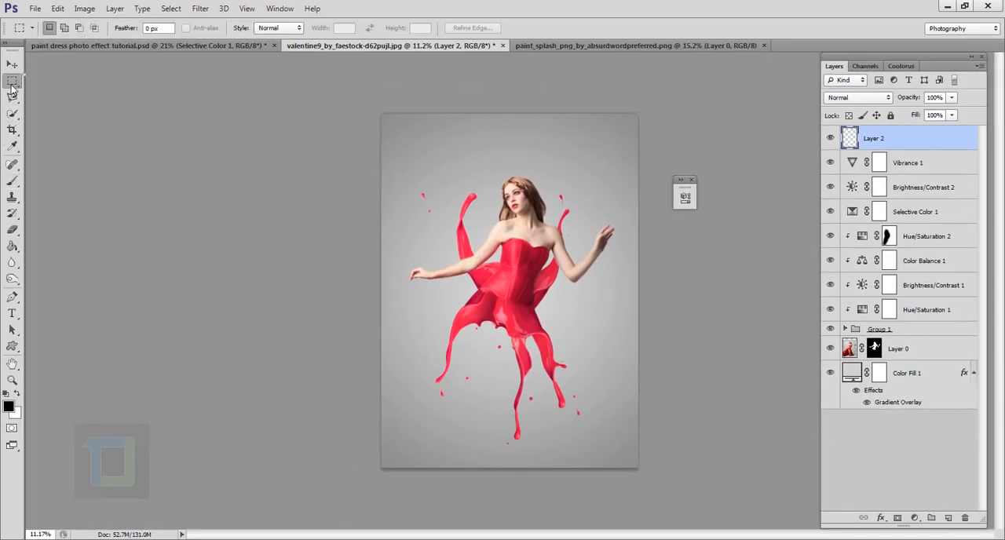
{"action": "right_click", "coordinate": [10, 87]}
{"action": "left_click", "coordinate": [88, 83]}
{"action": "left_click_drag", "start_coordinate": [466, 149], "coordinate": [526, 413]}
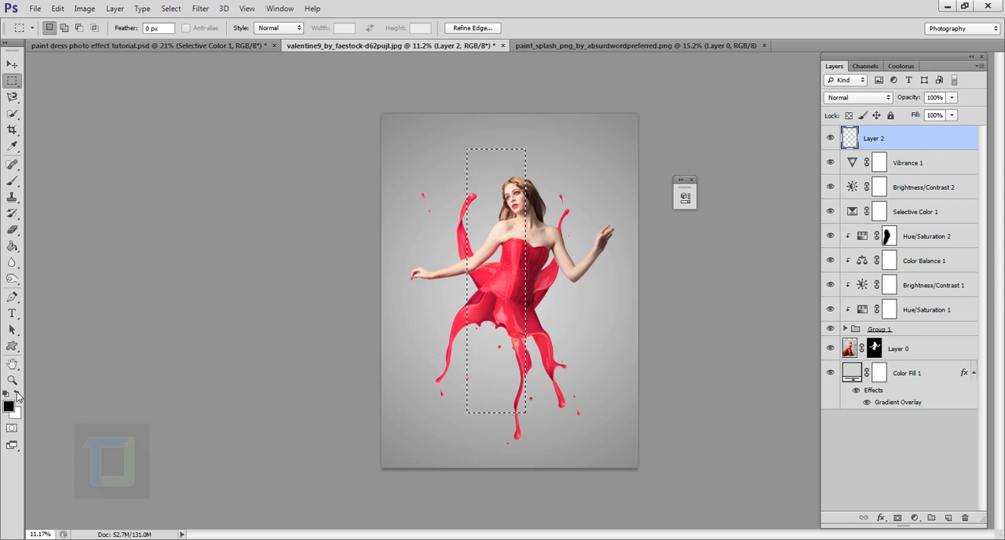
- Fill the rectangular selection on the new layer with white using the Paint Bucket, and deselect it
{"action": "left_click", "coordinate": [17, 394]}
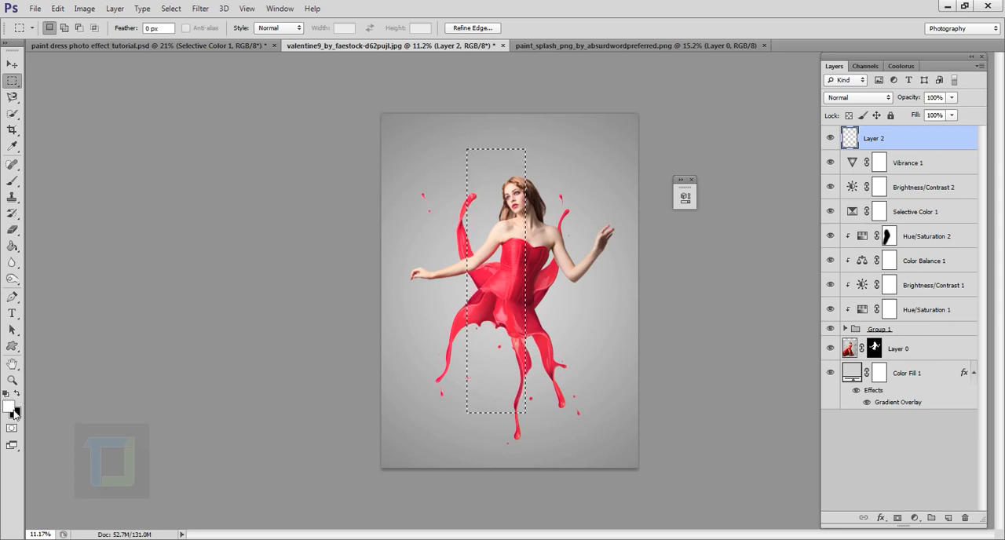
{"action": "left_click", "coordinate": [12, 247]}
{"action": "left_click", "coordinate": [484, 285]}
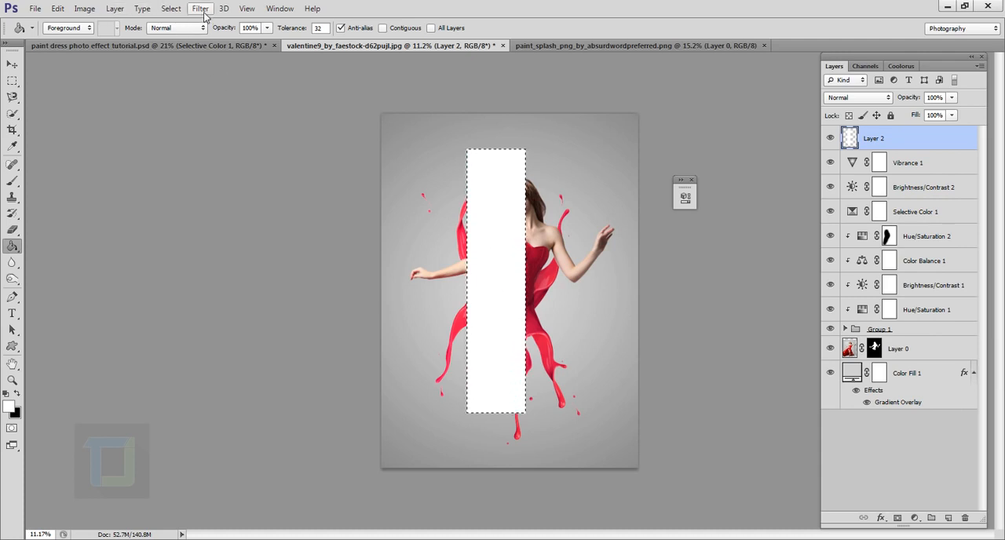
{"action": "left_click", "coordinate": [171, 9]}
{"action": "left_click", "coordinate": [203, 35]}
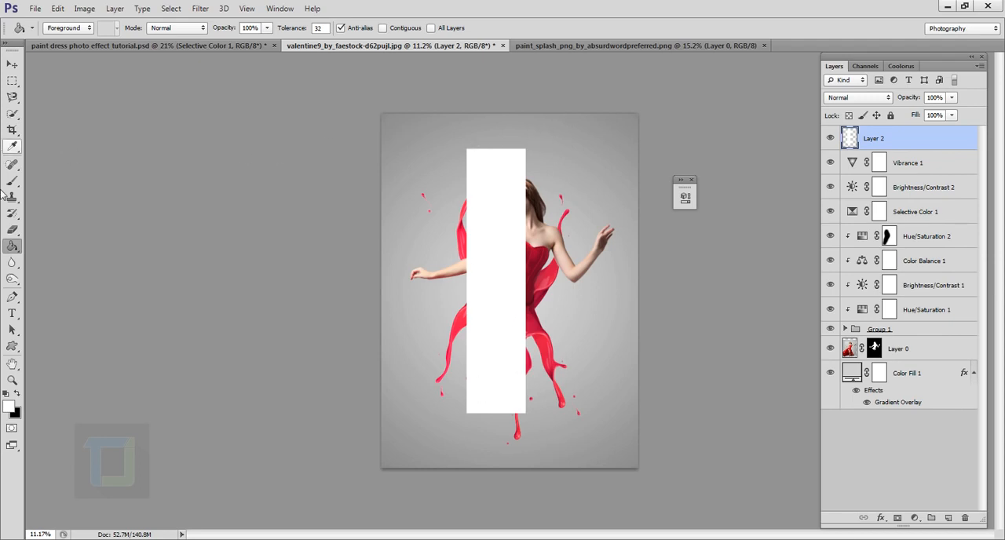
- Fade the white strip's image-left side and both ends with a soft eraser at size 1400, keeping its image-right edge sharp
{"action": "left_click", "coordinate": [15, 229]}
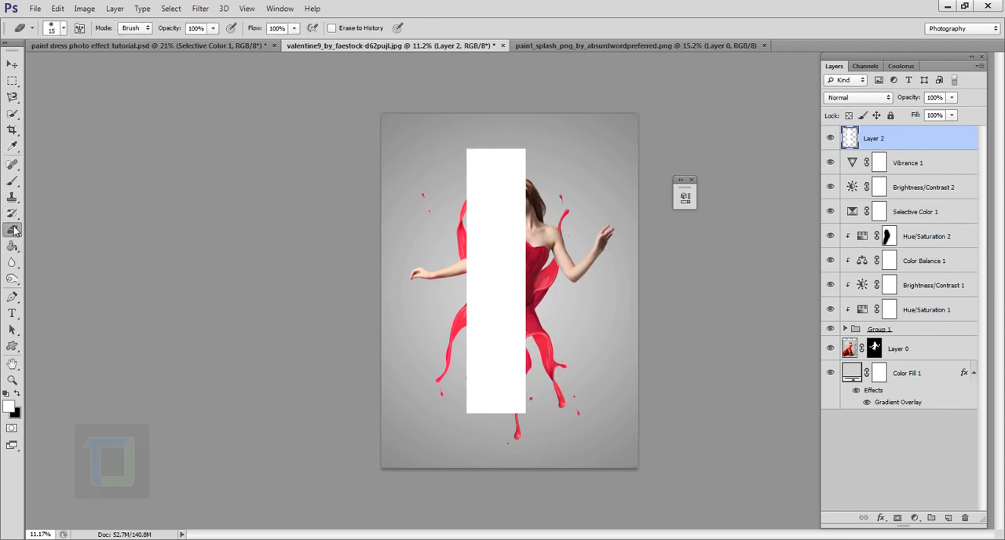
{"action": "left_click", "coordinate": [64, 28]}
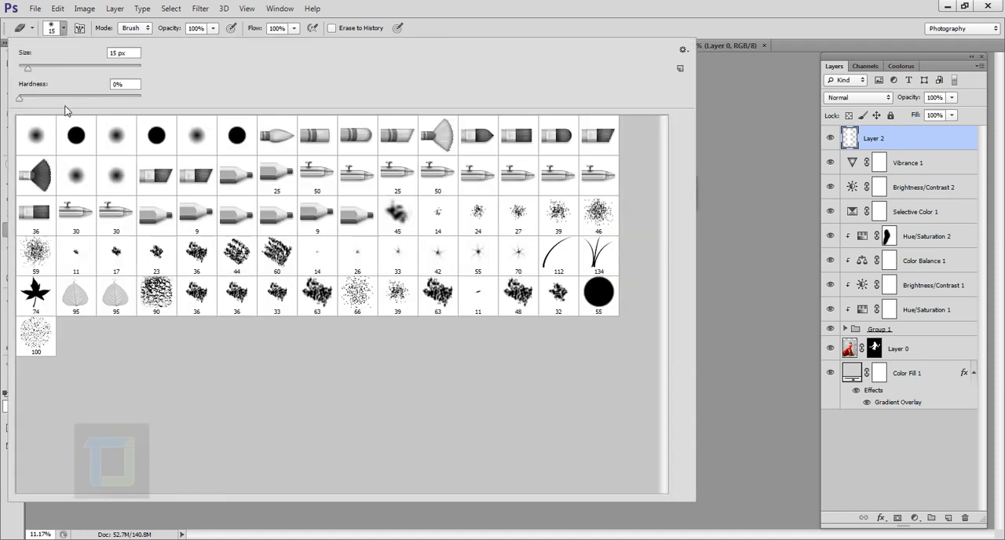
{"action": "left_click", "coordinate": [613, 10]}
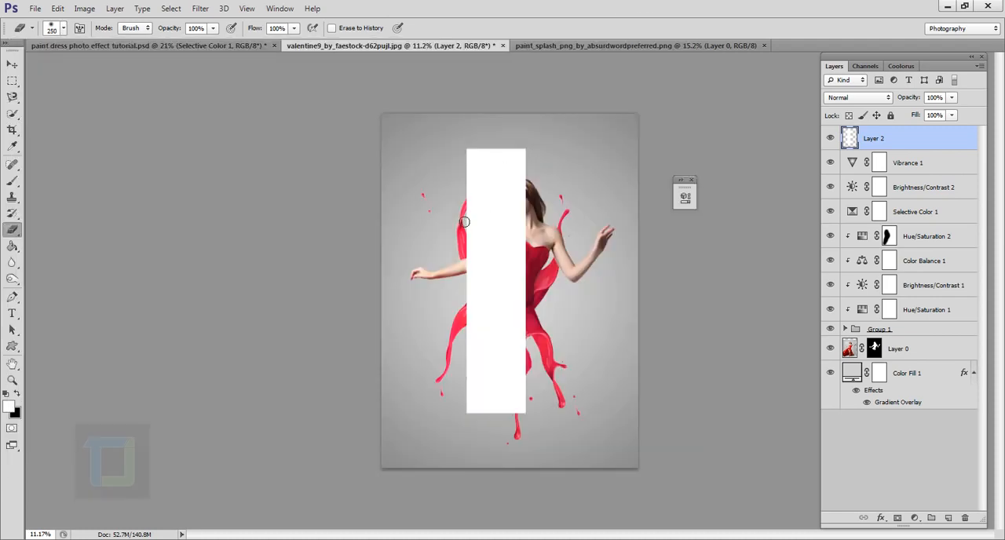
{"action": "key", "text": "bracketright"}
{"action": "key", "text": "bracketright"}
{"action": "key", "text": "bracketright"}
{"action": "key", "text": "bracketright"}
{"action": "key", "text": "bracketright"}
{"action": "key", "text": "bracketright"}
{"action": "key", "text": "bracketright"}
{"action": "key", "text": "bracketright"}
{"action": "key", "text": "bracketright"}
{"action": "key", "text": "bracketright"}
{"action": "key", "text": "bracketright"}
{"action": "key", "text": "bracketright"}
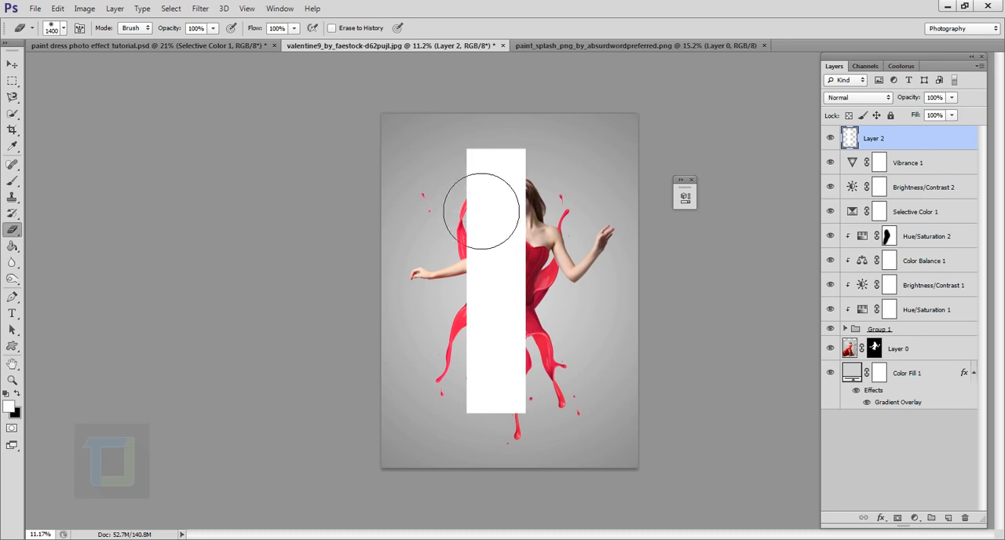
{"action": "mouse_move", "coordinate": [480, 189]}
{"action": "left_mouse_down"}
{"action": "mouse_move", "coordinate": [494, 255]}
{"action": "mouse_move", "coordinate": [495, 179]}
{"action": "mouse_move", "coordinate": [498, 218]}
{"action": "mouse_move", "coordinate": [501, 198]}
{"action": "mouse_move", "coordinate": [490, 219]}
{"action": "mouse_move", "coordinate": [485, 469]}
{"action": "mouse_move", "coordinate": [495, 466]}
{"action": "mouse_move", "coordinate": [506, 425]}
{"action": "mouse_move", "coordinate": [501, 447]}
{"action": "mouse_move", "coordinate": [496, 197]}
{"action": "mouse_move", "coordinate": [505, 159]}
{"action": "mouse_move", "coordinate": [501, 202]}
{"action": "left_mouse_up"}
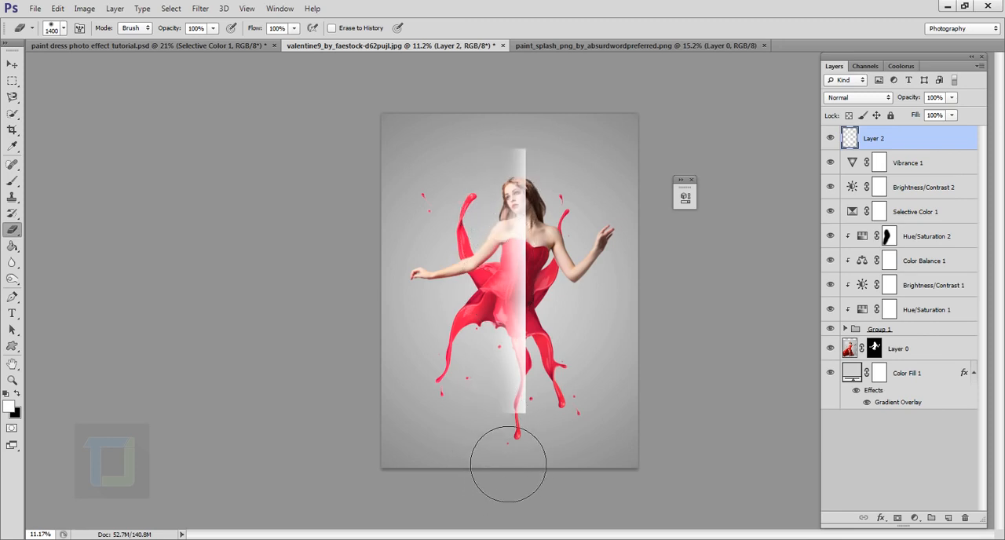
{"action": "mouse_move", "coordinate": [548, 483]}
{"action": "left_mouse_down"}
{"action": "mouse_move", "coordinate": [578, 493]}
{"action": "mouse_move", "coordinate": [543, 497]}
{"action": "left_mouse_up"}
{"action": "mouse_move", "coordinate": [537, 143]}
{"action": "left_mouse_down"}
{"action": "mouse_move", "coordinate": [529, 143]}
{"action": "mouse_move", "coordinate": [569, 154]}
{"action": "left_mouse_up"}
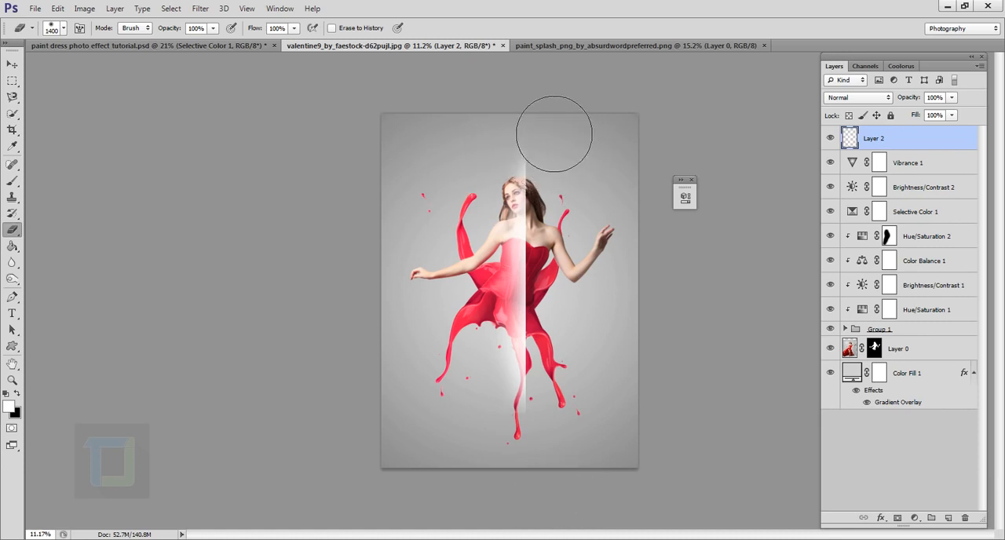
{"action": "mouse_move", "coordinate": [505, 373]}
{"action": "left_mouse_down"}
{"action": "mouse_move", "coordinate": [493, 271]}
{"action": "mouse_move", "coordinate": [484, 307]}
{"action": "mouse_move", "coordinate": [487, 281]}
{"action": "mouse_move", "coordinate": [488, 314]}
{"action": "mouse_move", "coordinate": [508, 292]}
{"action": "mouse_move", "coordinate": [513, 358]}
{"action": "mouse_move", "coordinate": [513, 346]}
{"action": "mouse_move", "coordinate": [485, 345]}
{"action": "left_mouse_up"}
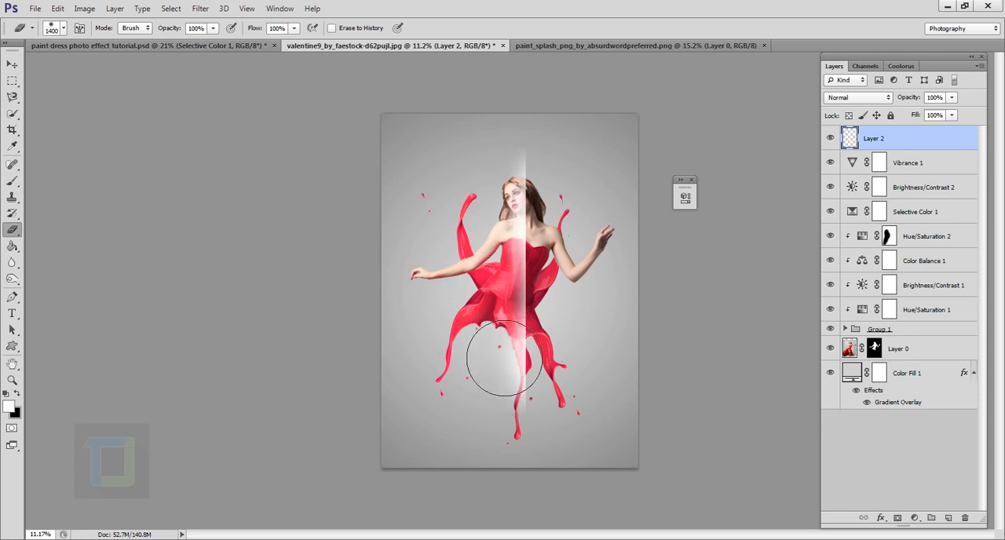
- Compare the image with the white strip hidden and shown, and move its layer between Layer 0 and Color Fill 1
{"action": "left_click", "coordinate": [830, 138]}
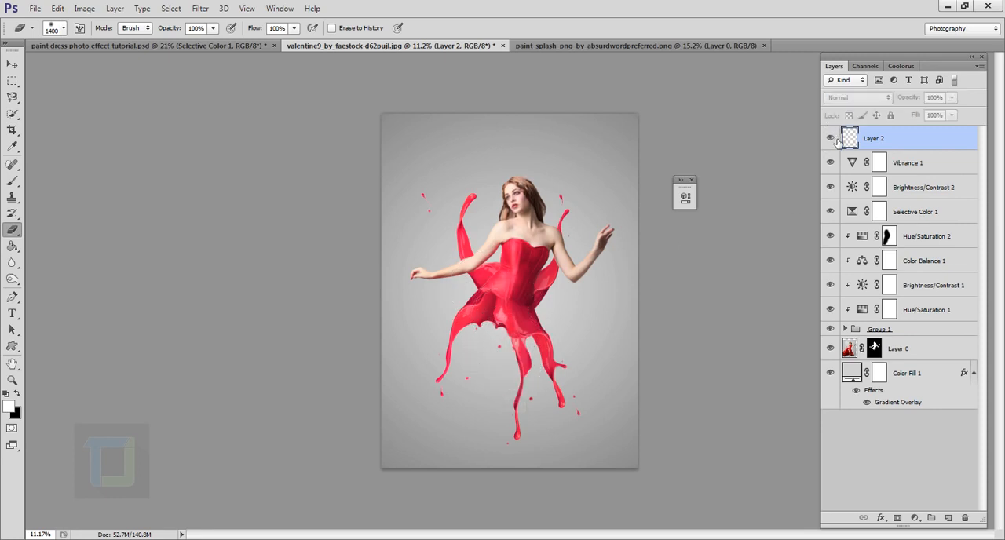
{"action": "left_click", "coordinate": [830, 138]}
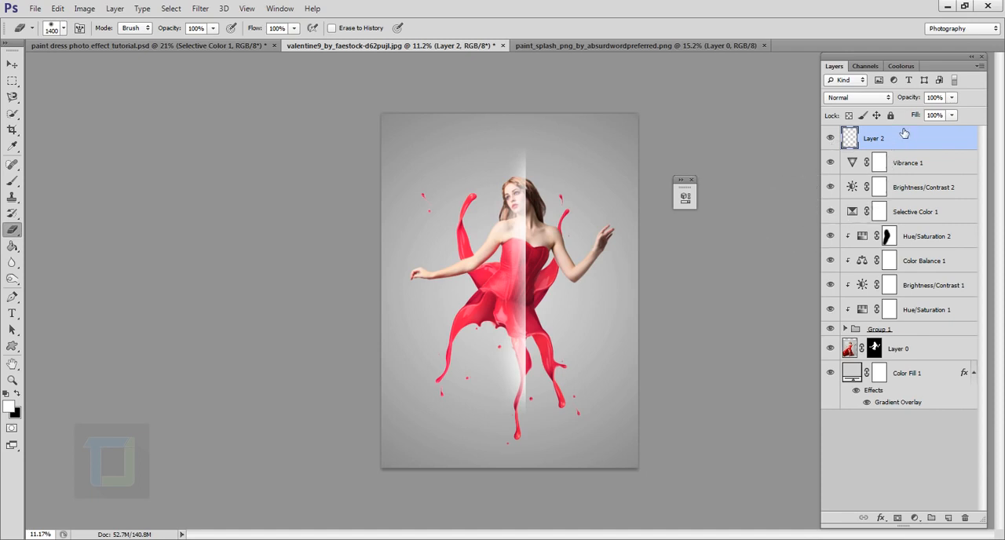
{"action": "left_click_drag", "start_coordinate": [910, 142], "coordinate": [915, 368]}
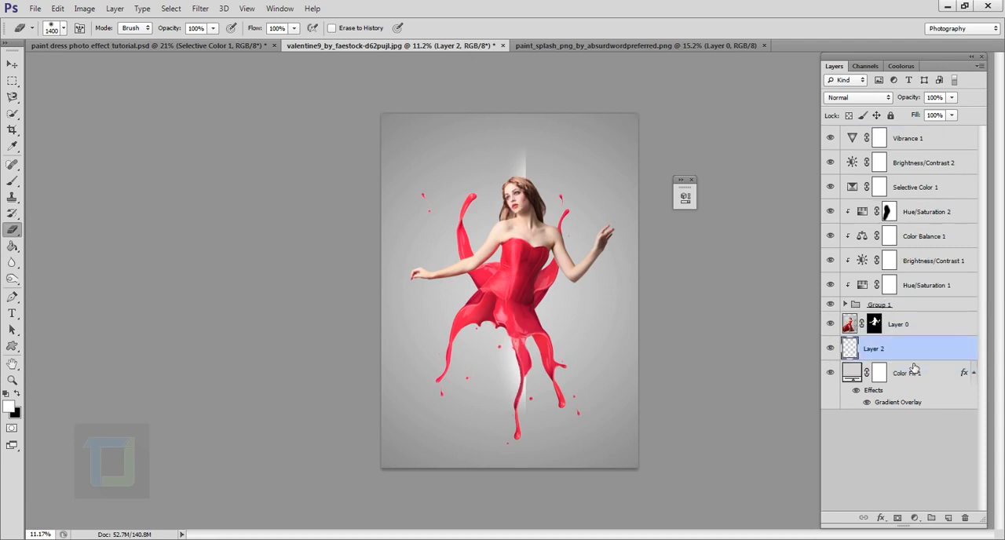
- Rotate the white strip clockwise to a diagonal rising toward image-right and place it behind the model's skirt
{"action": "key", "text": "ctrl+t"}
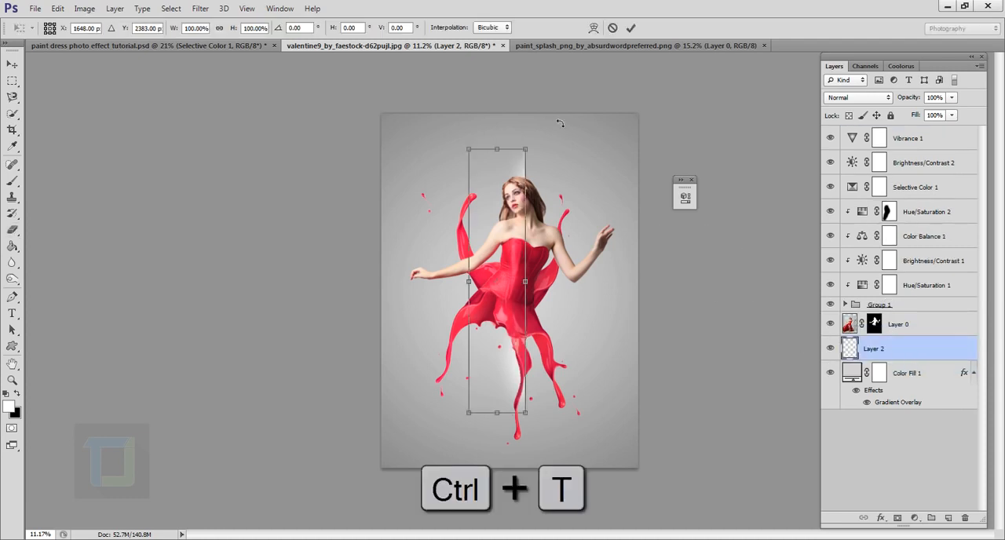
{"action": "left_click_drag", "start_coordinate": [556, 132], "coordinate": [644, 224]}
{"action": "left_click_drag", "start_coordinate": [593, 184], "coordinate": [567, 205]}
{"action": "left_click_drag", "start_coordinate": [556, 268], "coordinate": [571, 271]}
{"action": "left_click_drag", "start_coordinate": [586, 213], "coordinate": [581, 214]}
{"action": "left_click_drag", "start_coordinate": [568, 249], "coordinate": [570, 261]}
{"action": "left_click", "coordinate": [632, 30]}
{"action": "key", "text": "e"}
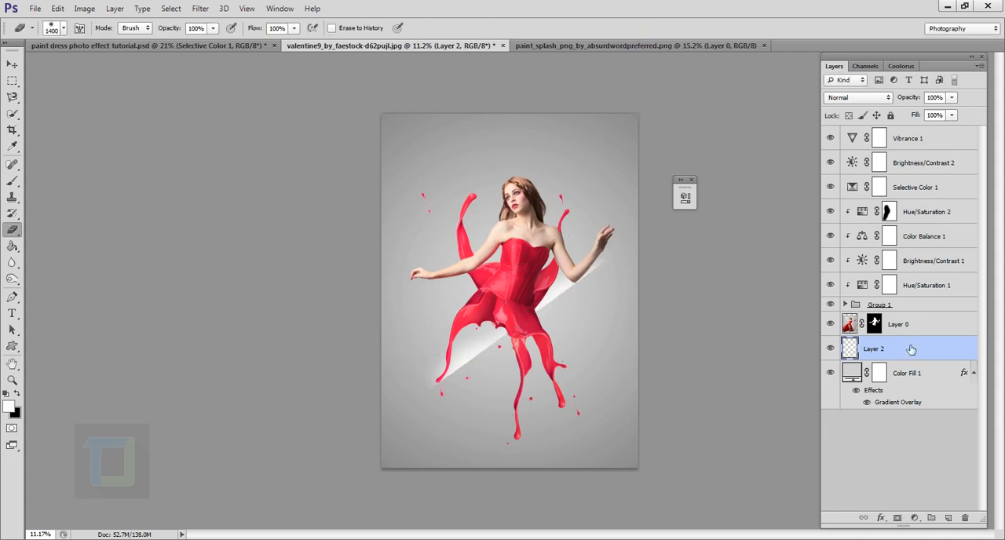
- Duplicate the diagonal strip three times and spread the copies as parallel light streaks behind the model, up to her head
{"action": "key", "text": "ctrl+j"}
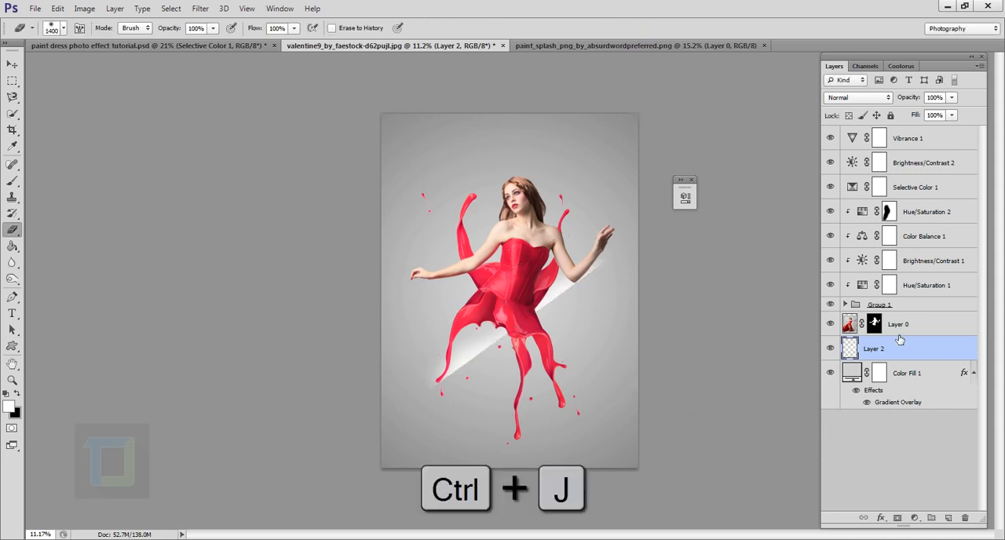
{"action": "left_click", "coordinate": [12, 64]}
{"action": "mouse_move", "coordinate": [515, 313]}
{"action": "left_mouse_down"}
{"action": "mouse_move", "coordinate": [508, 272]}
{"action": "mouse_move", "coordinate": [492, 275]}
{"action": "mouse_move", "coordinate": [506, 248]}
{"action": "mouse_move", "coordinate": [504, 223]}
{"action": "left_mouse_up"}
{"action": "key", "text": "ctrl+j"}
{"action": "key", "text": "ctrl+j"}
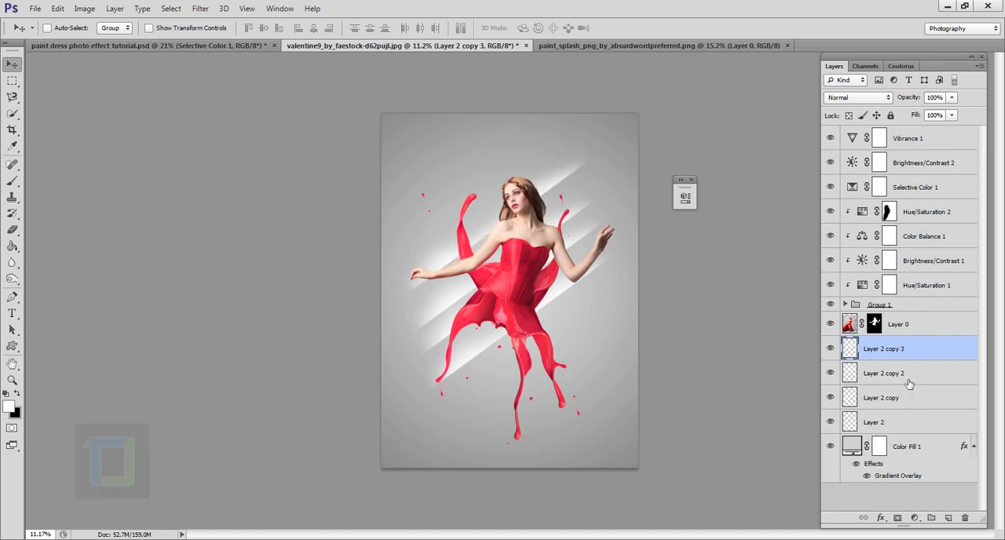
- Group Layer 2 and its three copies into one layer group
{"action": "key", "text": "ctrl"}
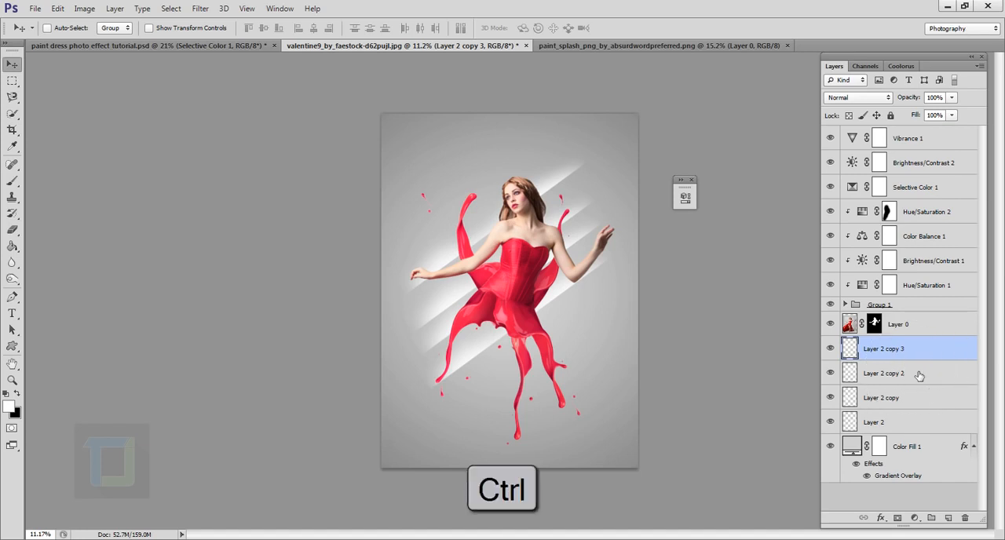
{"action": "left_click", "coordinate": [919, 379], "text": "ctrl"}
{"action": "left_click", "coordinate": [919, 396], "text": "ctrl"}
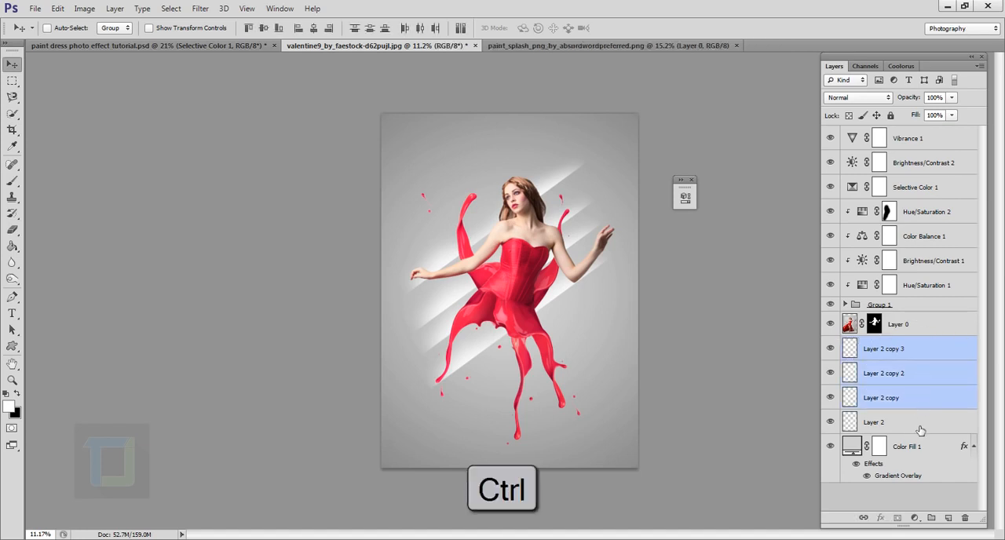
{"action": "left_click", "coordinate": [921, 424], "text": "ctrl"}
{"action": "key", "text": "ctrl+g"}
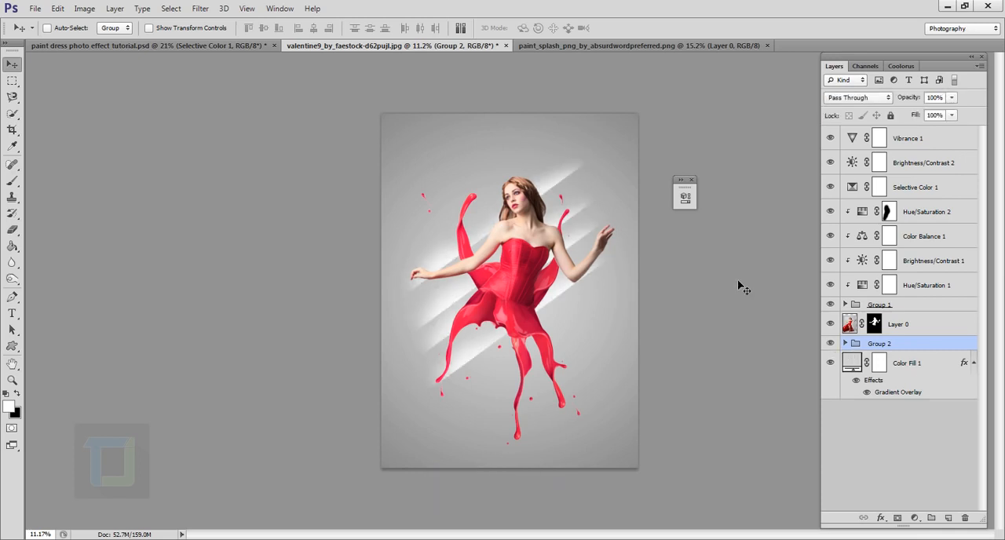
- Adjust the position of the light streak group behind the model and lower its opacity to 39%
{"action": "mouse_move", "coordinate": [515, 271]}
{"action": "left_mouse_down"}
{"action": "mouse_move", "coordinate": [542, 271]}
{"action": "mouse_move", "coordinate": [527, 272]}
{"action": "left_mouse_up"}
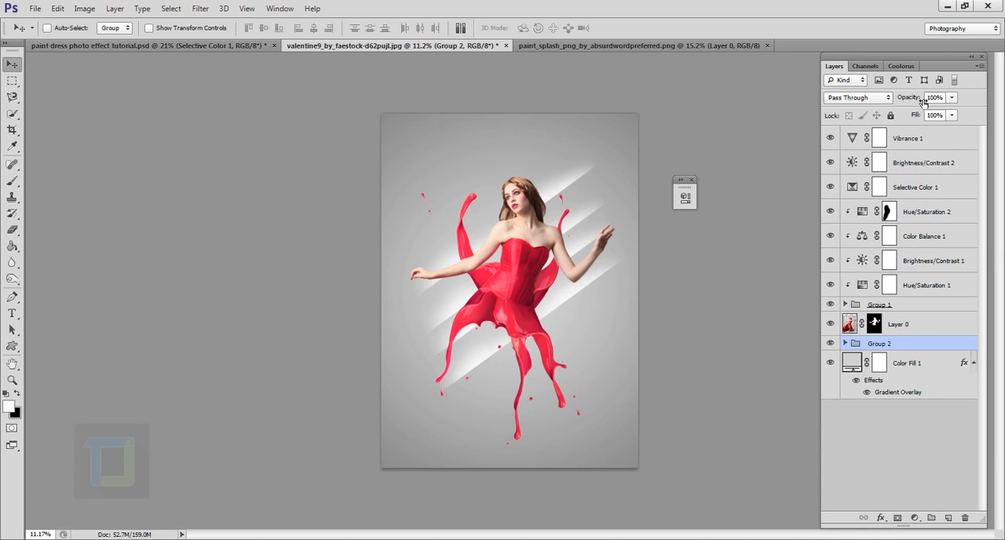
{"action": "left_click_drag", "start_coordinate": [924, 102], "coordinate": [888, 92]}
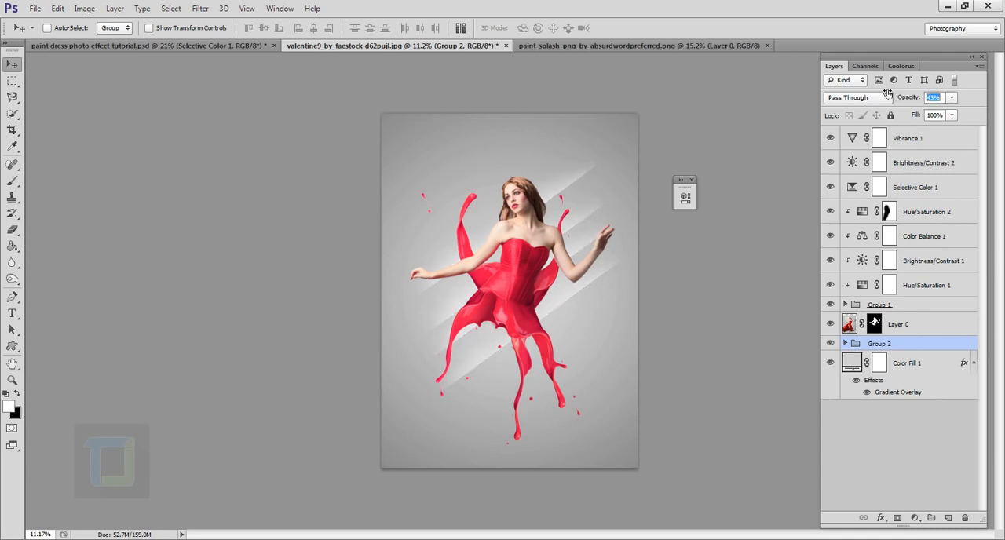
{"action": "left_click_drag", "start_coordinate": [517, 315], "coordinate": [511, 318]}
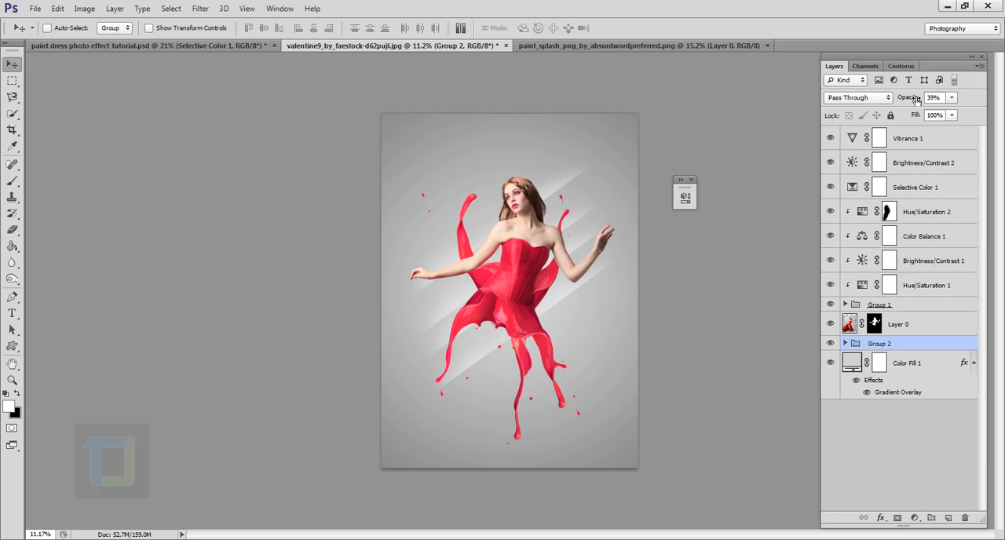
- Scale the light streak group down slightly and reposition it behind the model
{"action": "key", "text": "ctrl+t"}
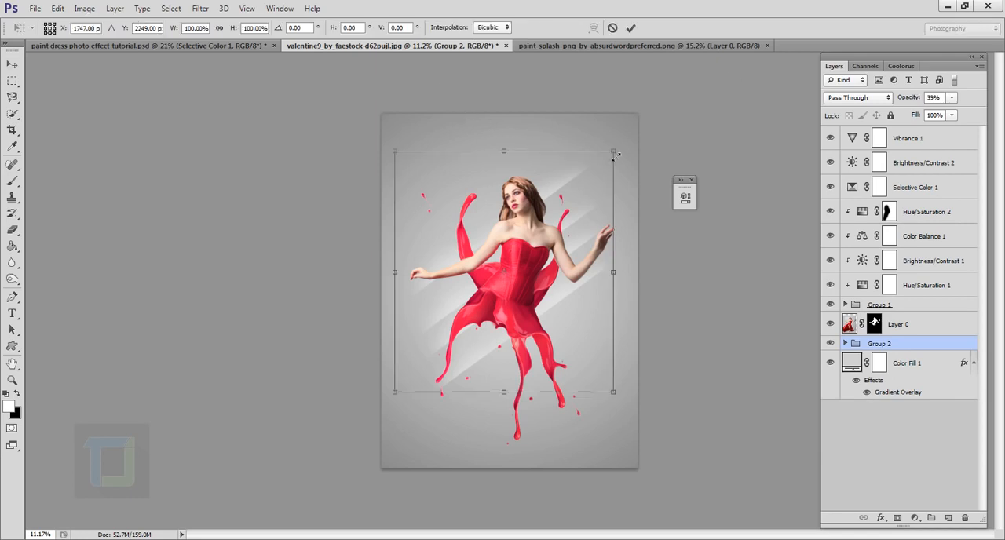
{"action": "left_click_drag", "start_coordinate": [616, 155], "coordinate": [601, 173]}
{"action": "left_click_drag", "start_coordinate": [559, 257], "coordinate": [572, 243]}
{"action": "left_click", "coordinate": [630, 28]}
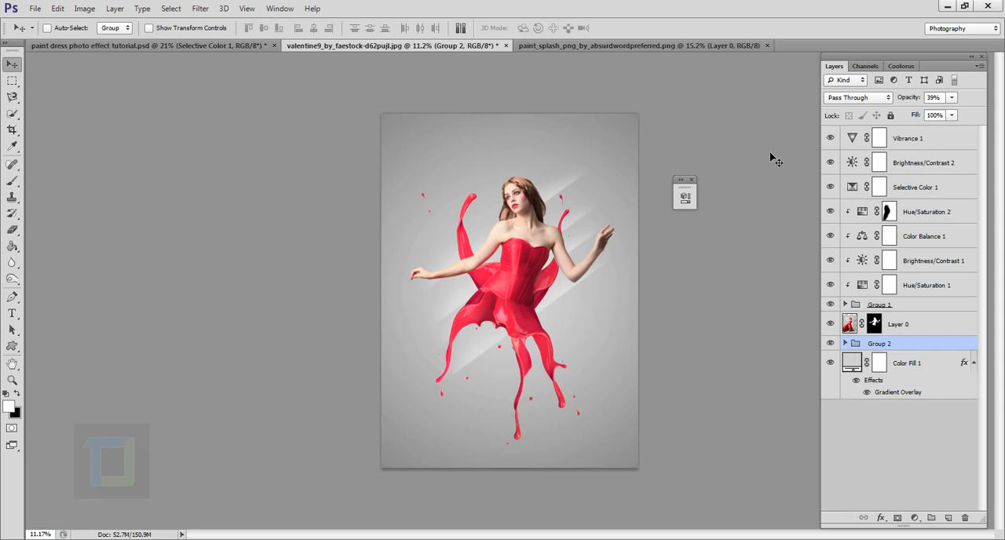
- Activate the Custom Shape tool and look through its shape presets for the Confetti shape
{"action": "left_click", "coordinate": [13, 347]}
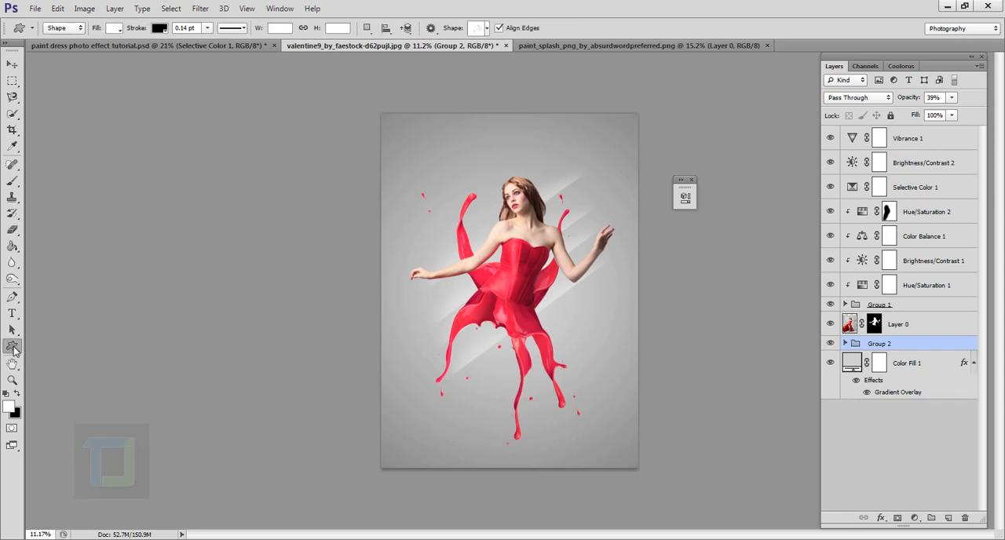
{"action": "right_click", "coordinate": [11, 351]}
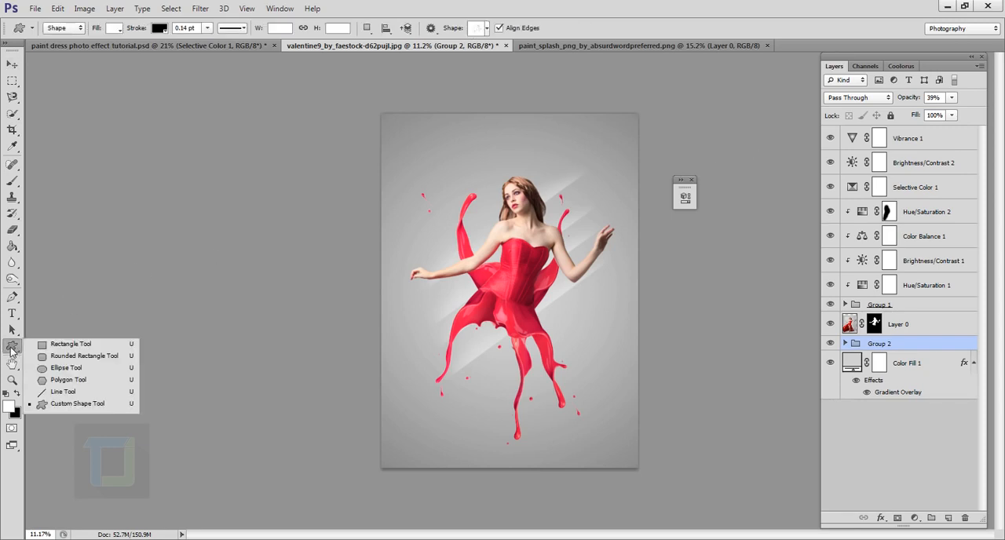
{"action": "left_click", "coordinate": [79, 405]}
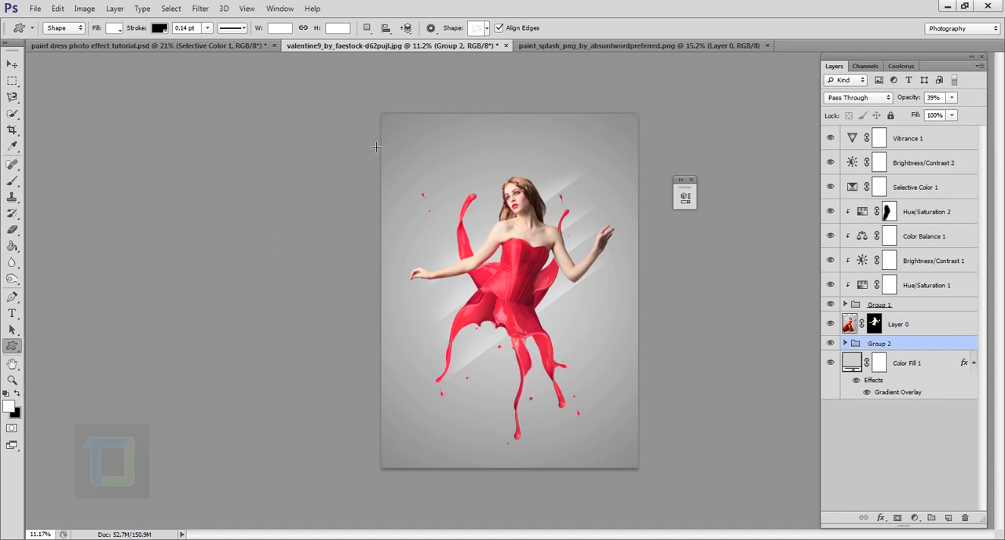
{"action": "left_click", "coordinate": [487, 29]}
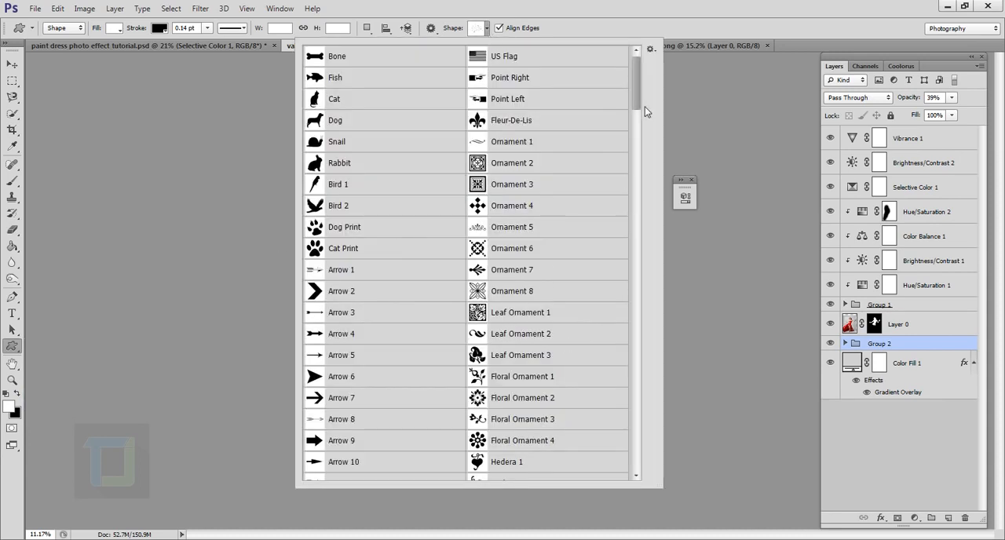
{"action": "left_click", "coordinate": [651, 50]}
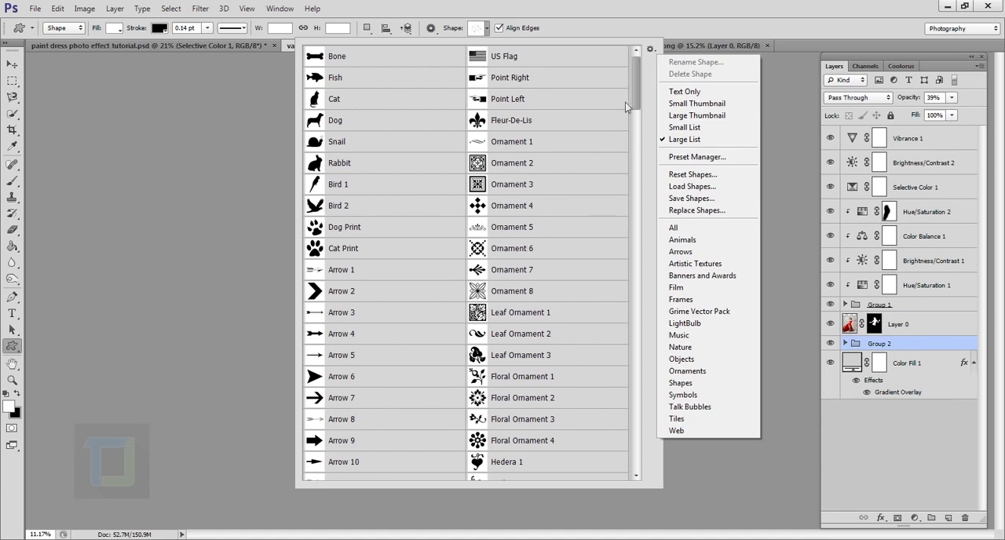
{"action": "left_click", "coordinate": [636, 85]}
{"action": "left_click_drag", "start_coordinate": [636, 92], "coordinate": [626, 277]}
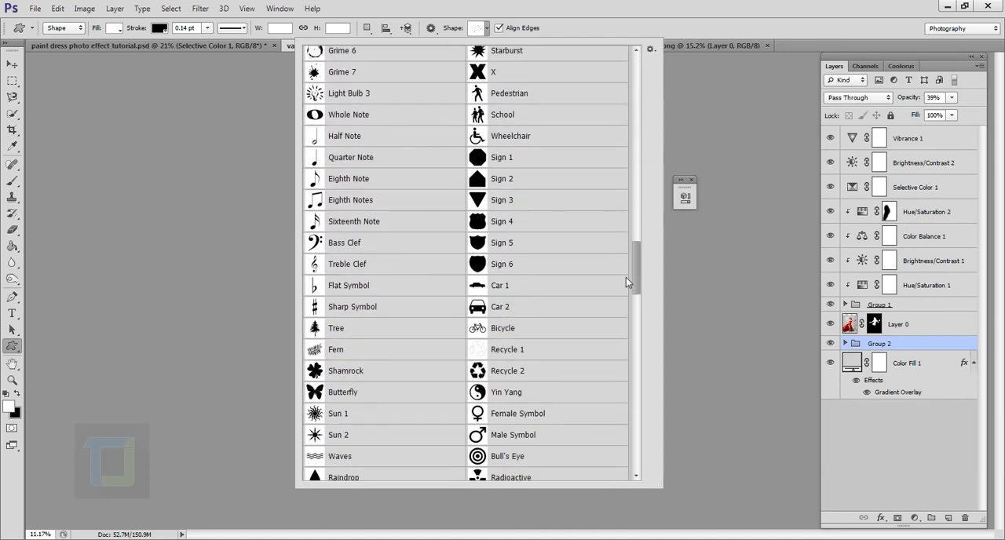
{"action": "scroll", "coordinate": [626, 283], "scroll_direction": "down", "scroll_amount": 2}
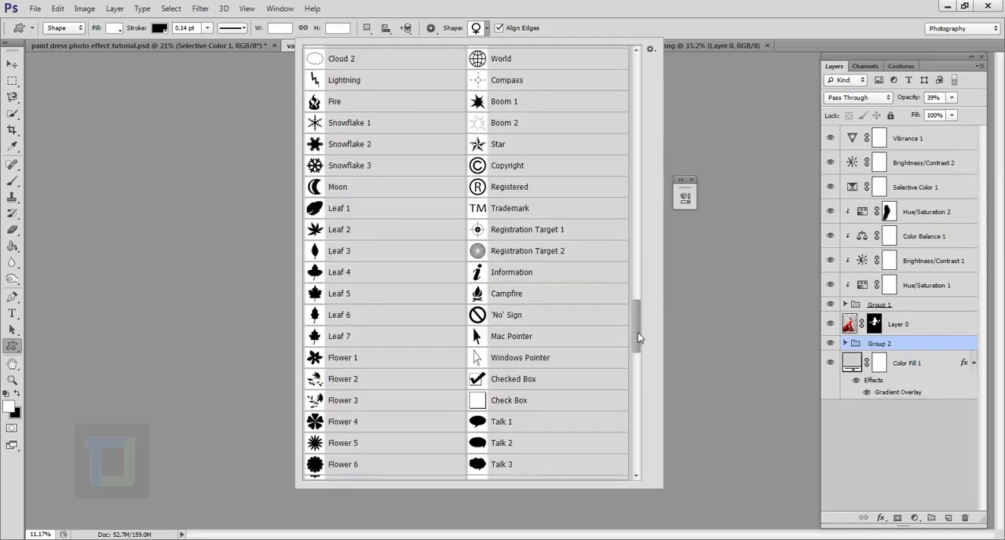
{"action": "left_click_drag", "start_coordinate": [637, 332], "coordinate": [658, 245]}
{"action": "left_click_drag", "start_coordinate": [658, 230], "coordinate": [632, 167]}
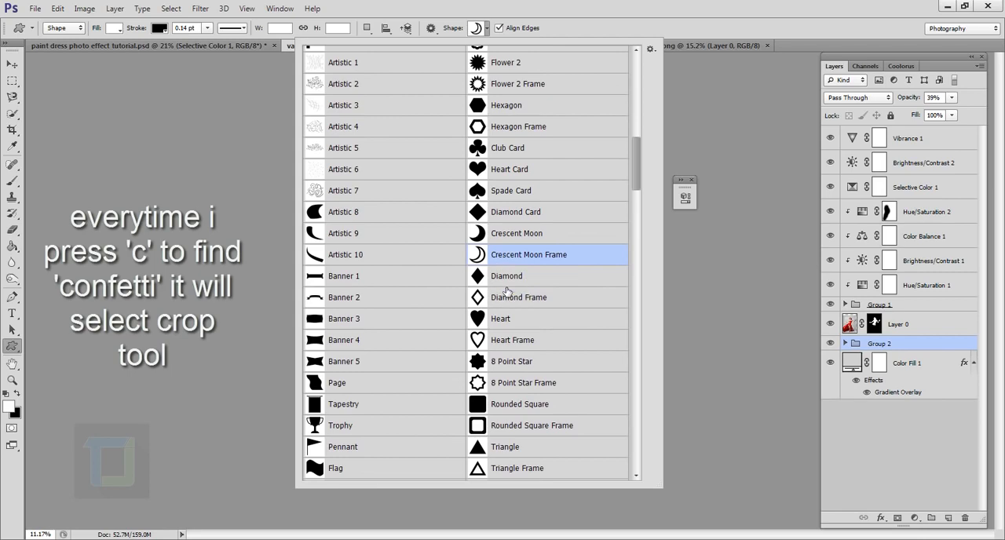
{"action": "key", "text": "c"}
{"action": "left_click", "coordinate": [12, 65]}
{"action": "left_click", "coordinate": [12, 347]}
{"action": "left_click", "coordinate": [486, 29]}
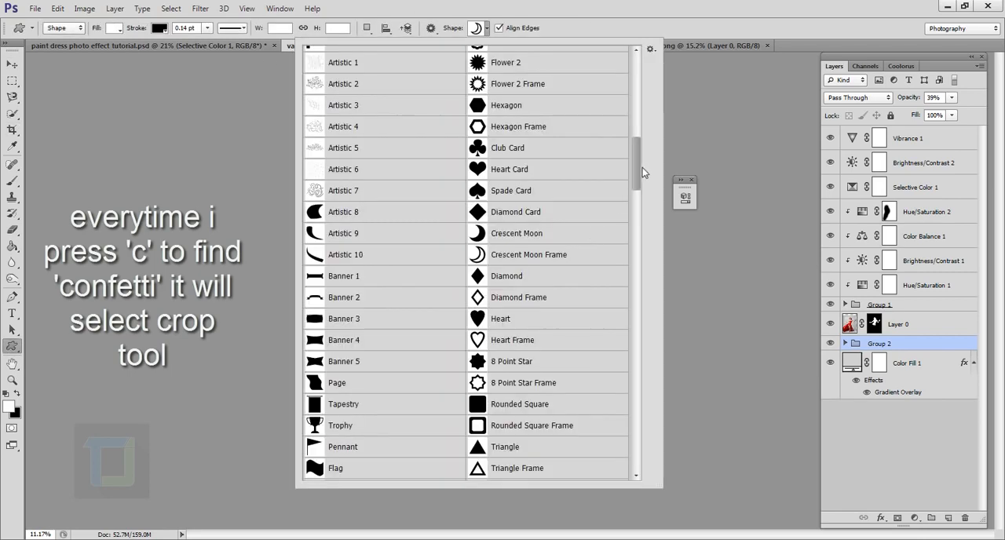
- Choose the Confetti custom shape and draw it across the canvas behind the model, about 3228 × 2075 px
{"action": "left_click_drag", "start_coordinate": [638, 175], "coordinate": [636, 442]}
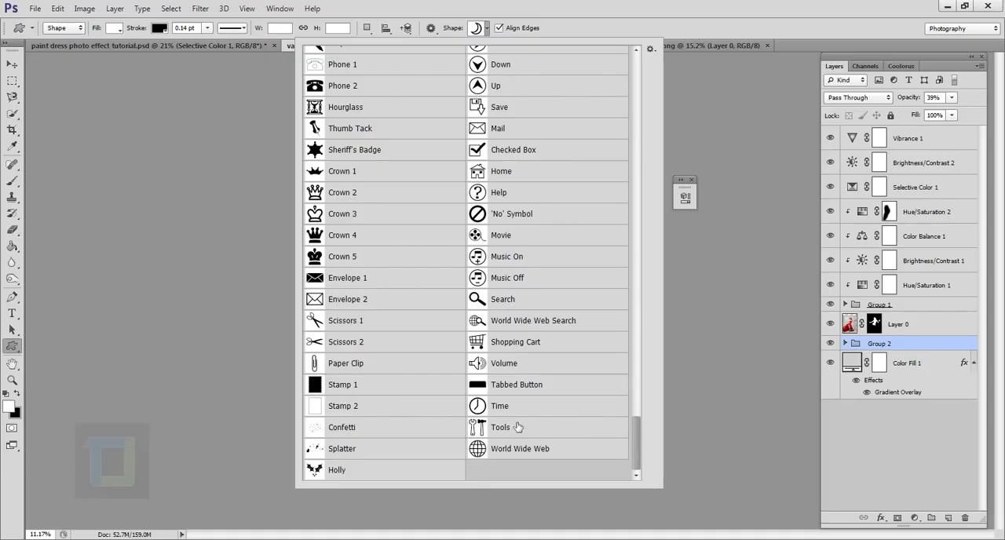
{"action": "left_click", "coordinate": [348, 432]}
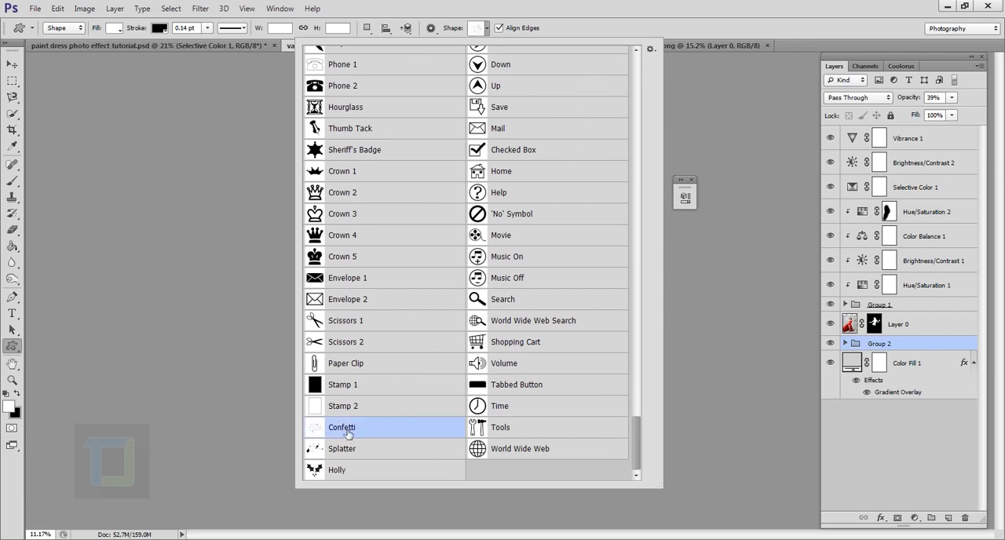
{"action": "left_click", "coordinate": [585, 26]}
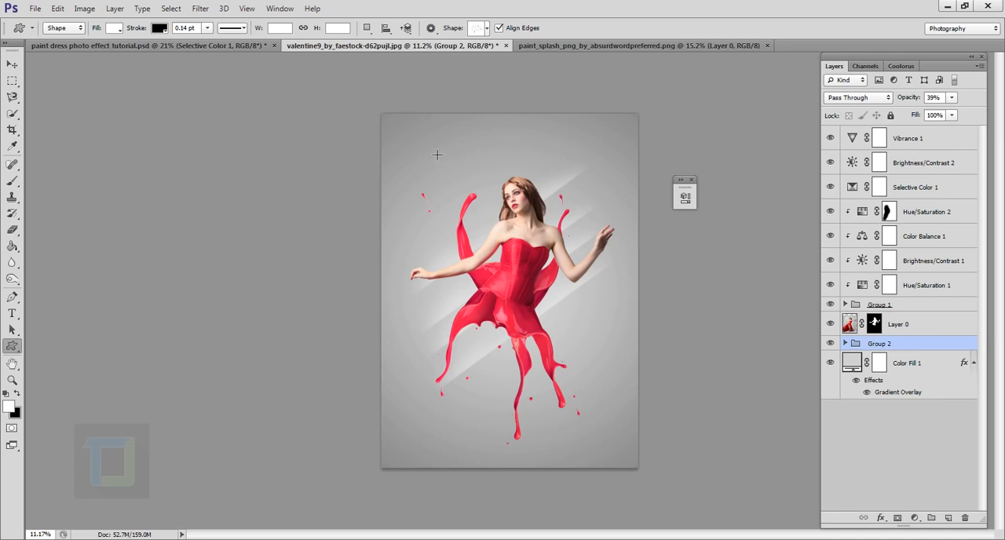
{"action": "mouse_move", "coordinate": [422, 164]}
{"action": "left_mouse_down"}
{"action": "mouse_move", "coordinate": [620, 384]}
{"action": "mouse_move", "coordinate": [609, 382]}
{"action": "mouse_move", "coordinate": [679, 444]}
{"action": "mouse_move", "coordinate": [652, 433]}
{"action": "mouse_move", "coordinate": [729, 460]}
{"action": "mouse_move", "coordinate": [648, 428]}
{"action": "left_mouse_up"}
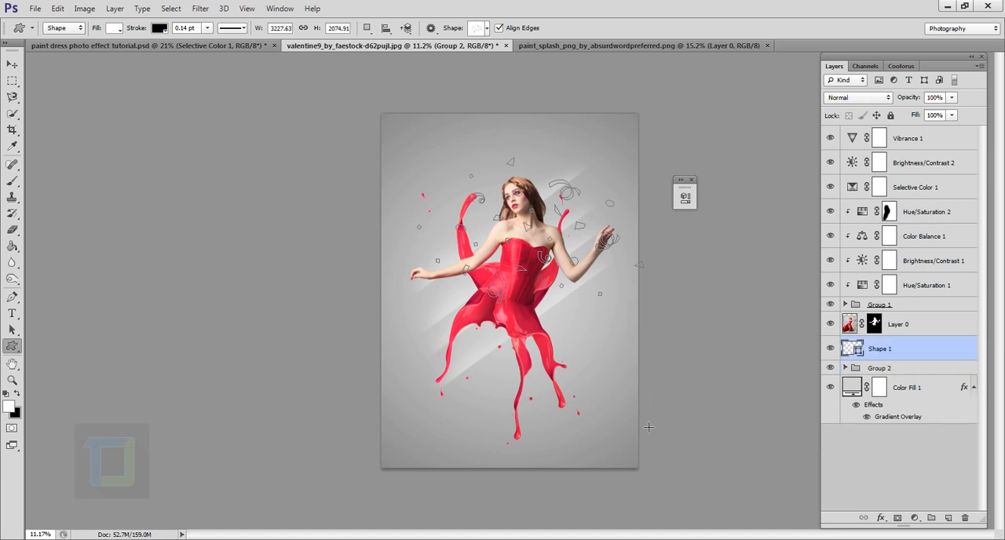
- Move the confetti shape down behind the model's dress and rotate it about 18.4 degrees
{"action": "left_click", "coordinate": [13, 65]}
{"action": "left_click_drag", "start_coordinate": [586, 243], "coordinate": [563, 302]}
{"action": "key", "text": "ctrl+t"}
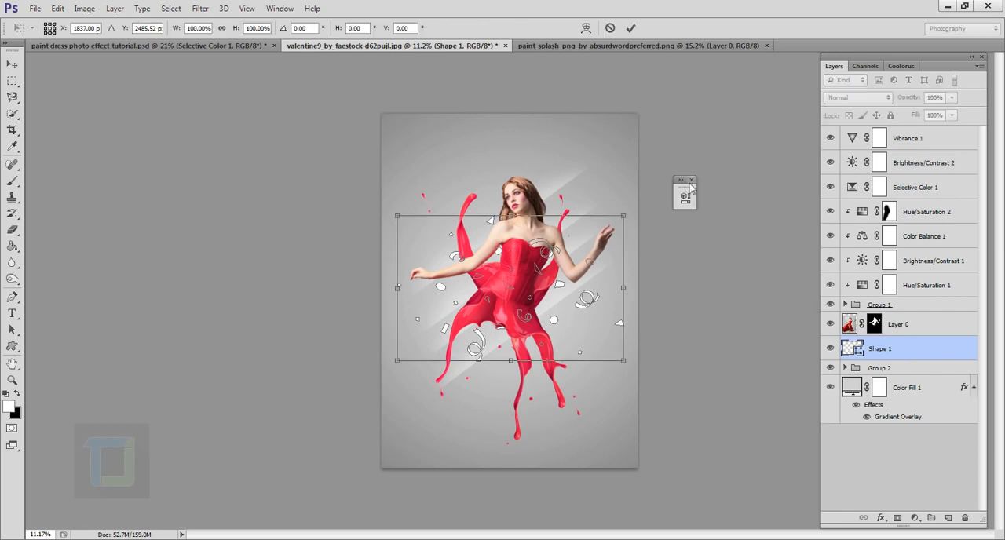
{"action": "left_click_drag", "start_coordinate": [675, 197], "coordinate": [696, 234]}
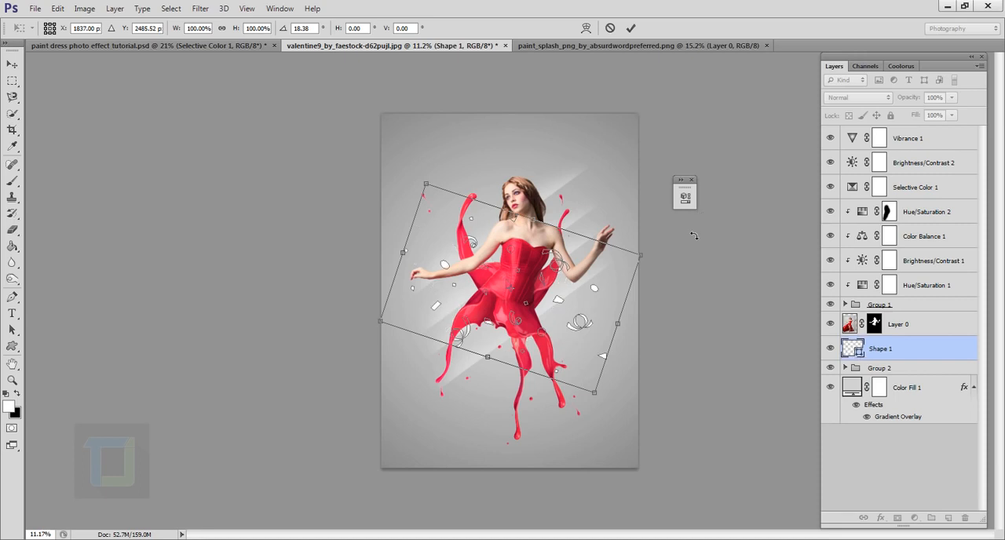
{"action": "left_click", "coordinate": [630, 29]}
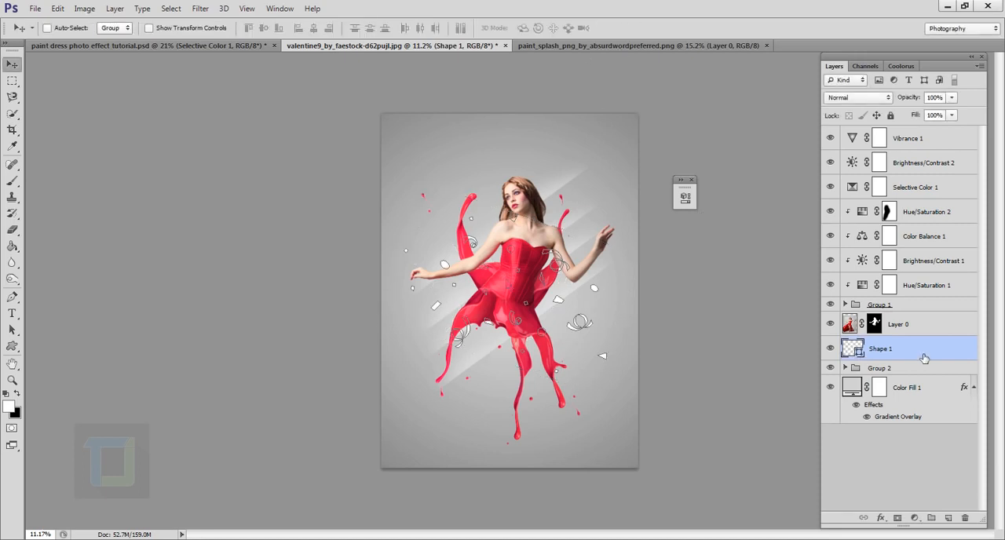
- Set the confetti shape layer to Soft Light blending and lower its opacity to 40%
{"action": "left_click", "coordinate": [869, 97]}
{"action": "left_click", "coordinate": [850, 271]}
{"action": "left_click", "coordinate": [952, 98]}
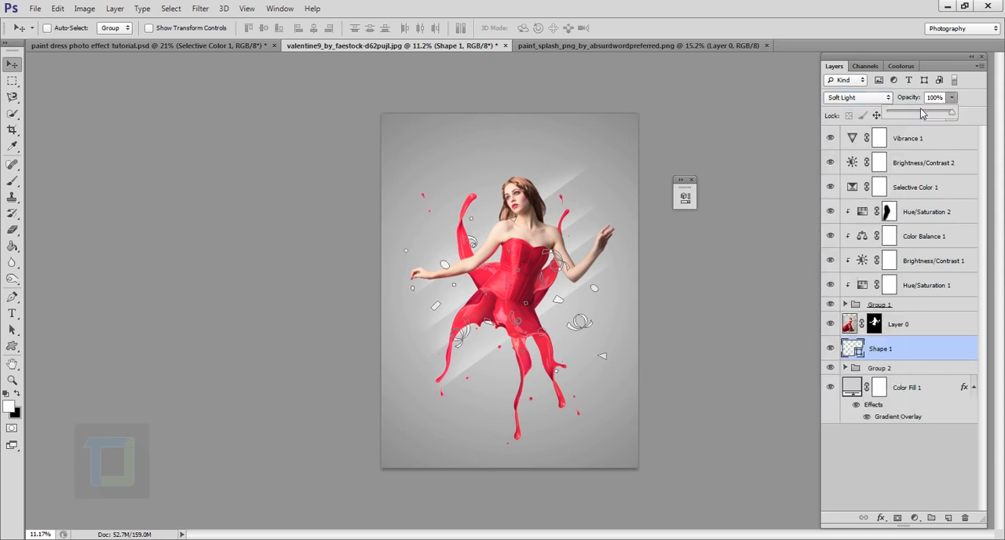
{"action": "left_click_drag", "start_coordinate": [922, 114], "coordinate": [915, 113]}
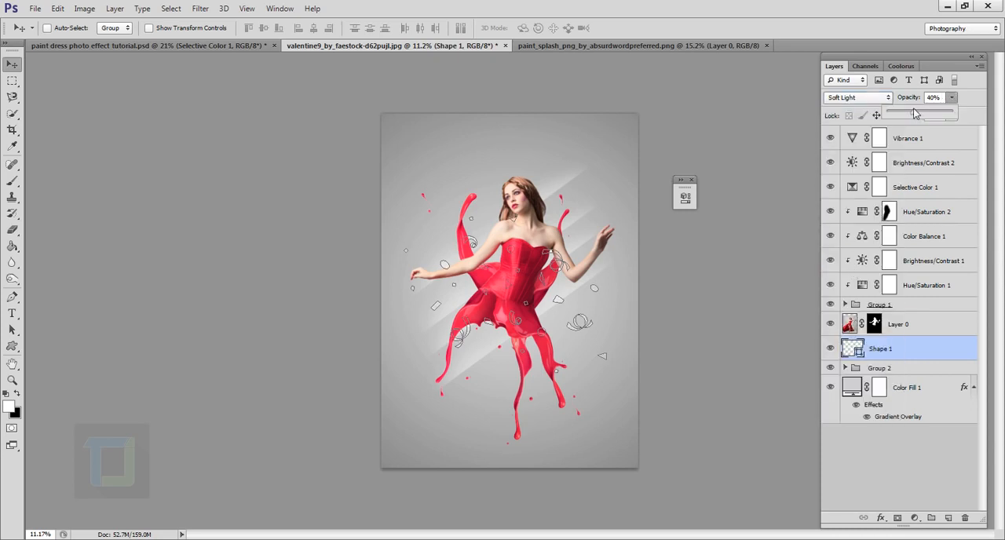
{"action": "left_click", "coordinate": [908, 330]}
{"action": "scroll", "coordinate": [534, 362], "scroll_direction": "up", "scroll_amount": 2}
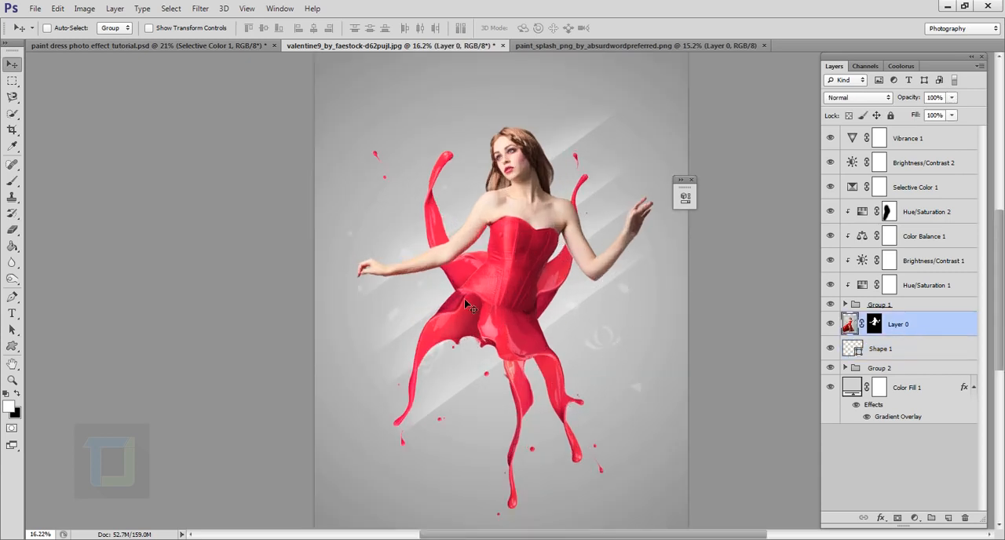
{"action": "scroll", "coordinate": [556, 292], "scroll_direction": "down", "scroll_amount": 1}
{"action": "scroll", "coordinate": [550, 290], "scroll_direction": "down", "scroll_amount": 1}
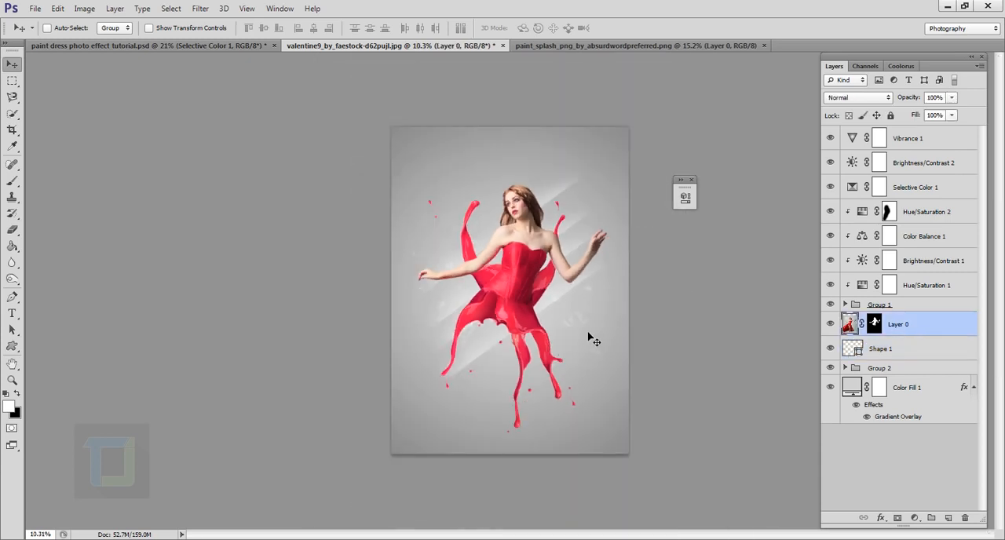
- Undo the accidental move of Layer 0 and shift the confetti shape slightly up and to the right behind the model
{"action": "left_click_drag", "start_coordinate": [588, 333], "coordinate": [578, 328]}
{"action": "key", "text": "ctrl+z"}
{"action": "left_click", "coordinate": [917, 349]}
{"action": "mouse_move", "coordinate": [587, 312]}
{"action": "left_mouse_down"}
{"action": "mouse_move", "coordinate": [578, 310]}
{"action": "mouse_move", "coordinate": [592, 298]}
{"action": "left_mouse_up"}
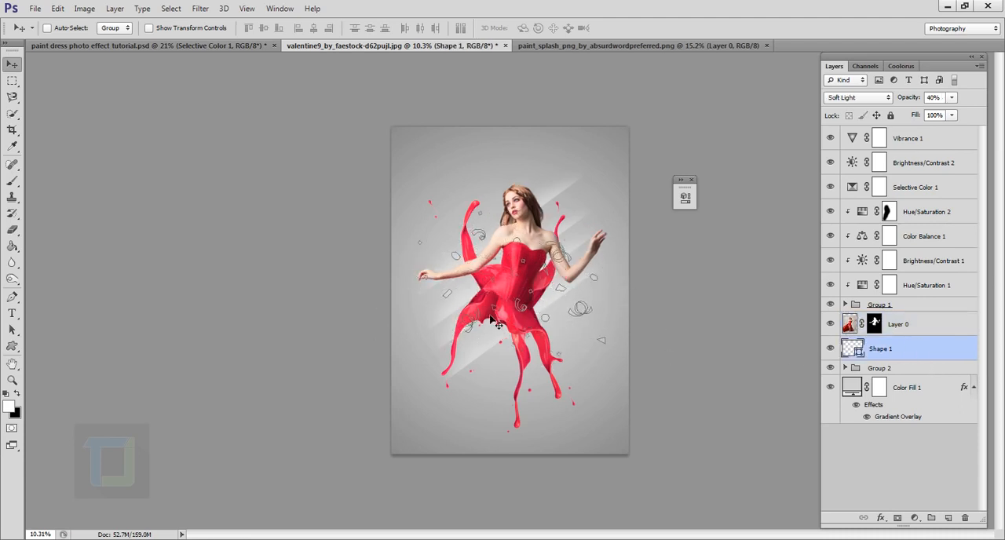
{"action": "left_click", "coordinate": [921, 331]}
{"action": "scroll", "coordinate": [665, 330], "scroll_direction": "up", "scroll_amount": 4}
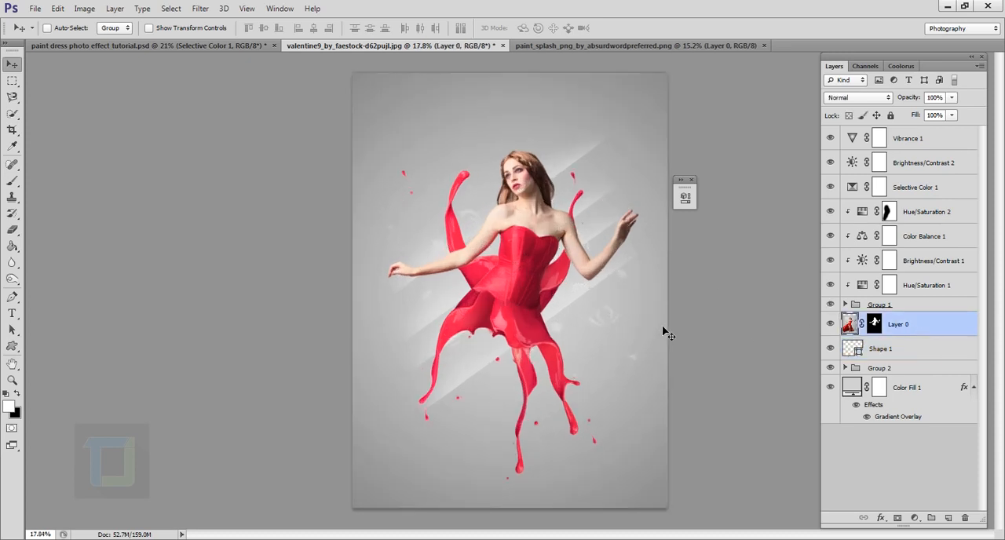
{"action": "scroll", "coordinate": [440, 290], "scroll_direction": "down", "scroll_amount": 4}
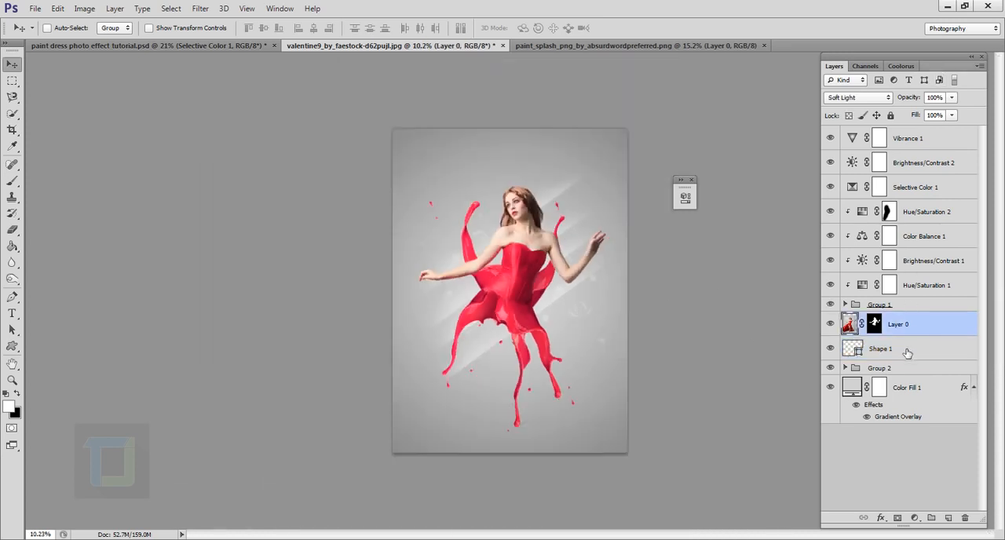
- Raise the opacity of the Shape 1 confetti layer to make the pieces stand out more
{"action": "left_click", "coordinate": [908, 349]}
{"action": "left_click", "coordinate": [911, 99]}
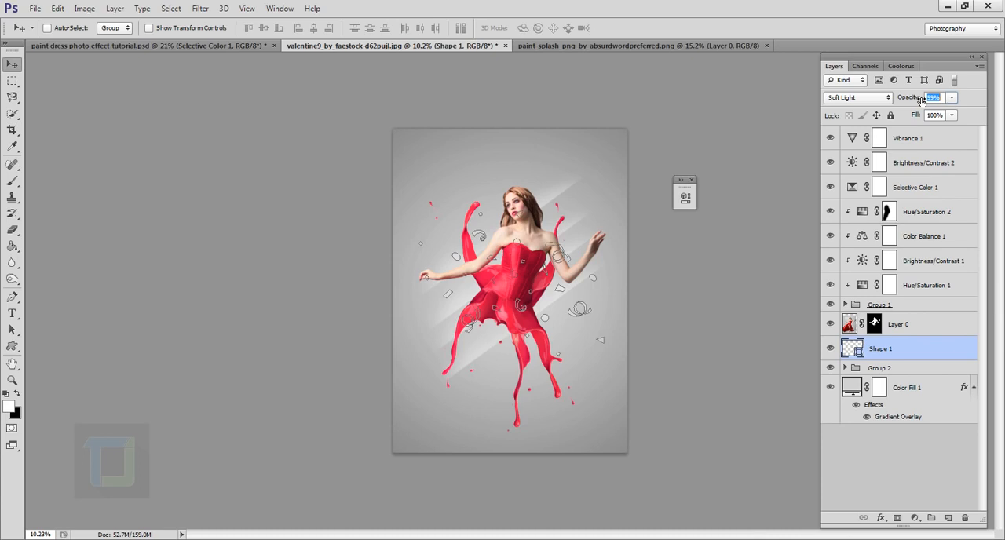
{"action": "left_click_drag", "start_coordinate": [921, 99], "coordinate": [930, 99]}
{"action": "left_click", "coordinate": [933, 324]}
{"action": "left_click", "coordinate": [909, 385]}
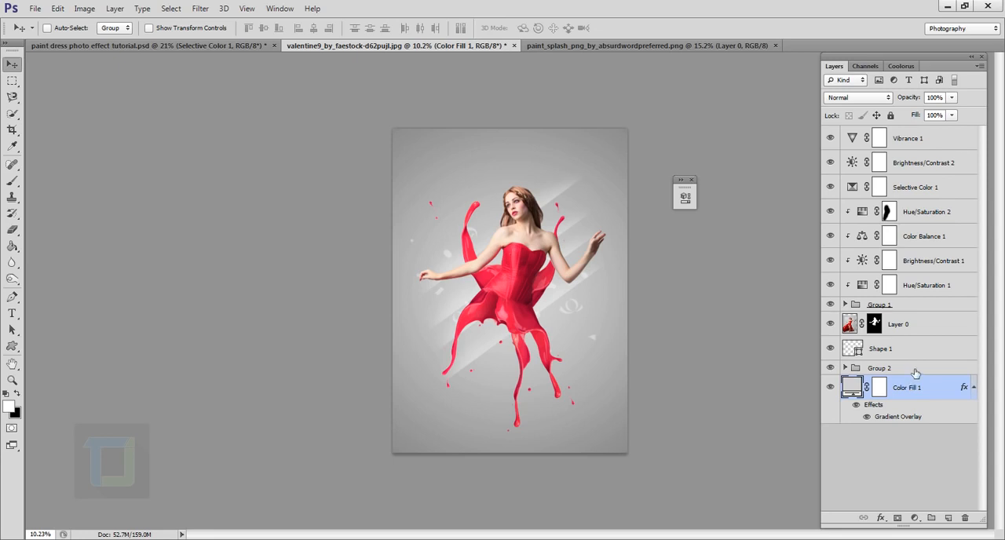
- Add a new empty layer above Vibrance 1 and swap the foreground color to white
{"action": "left_click", "coordinate": [926, 140]}
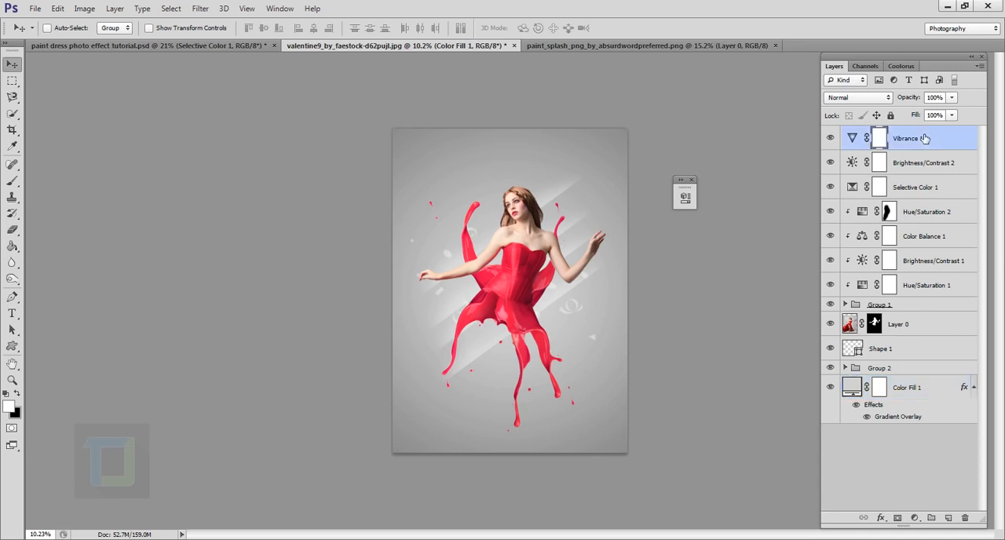
{"action": "left_click", "coordinate": [948, 518]}
{"action": "key", "text": "x"}
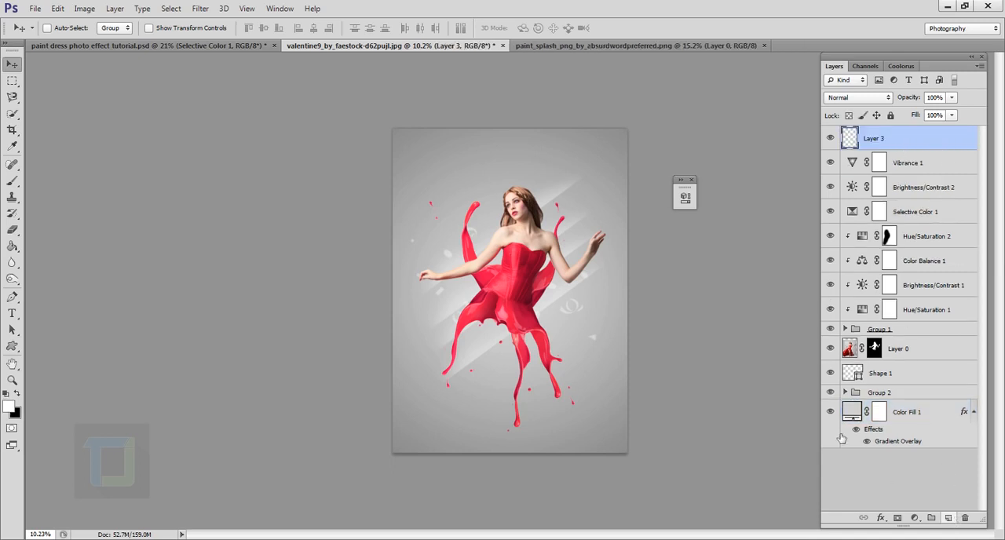
- Replace the Brush tool's presets with the Assorted Brushes set and choose the Starburst - Small brush
{"action": "left_click", "coordinate": [13, 182]}
{"action": "left_click", "coordinate": [65, 29]}
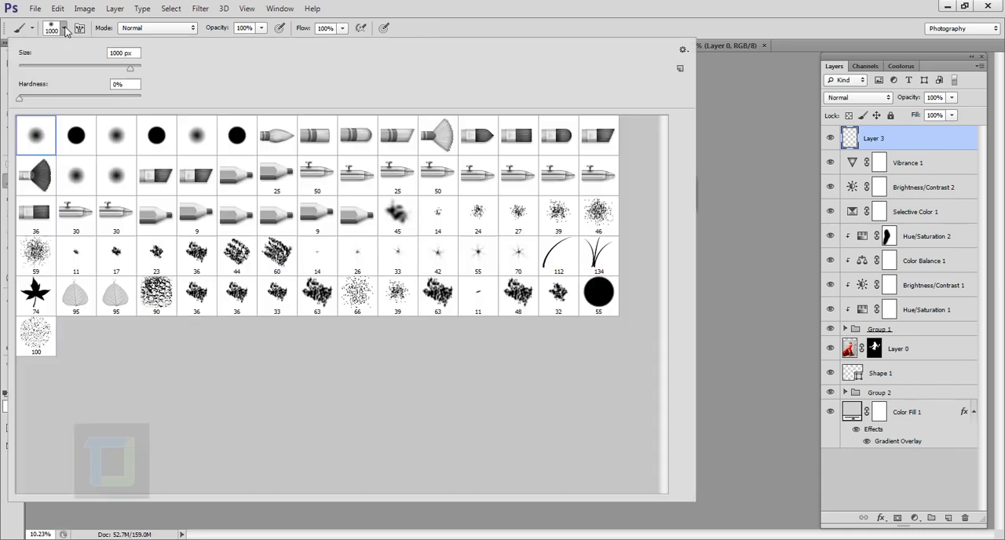
{"action": "left_click", "coordinate": [682, 52]}
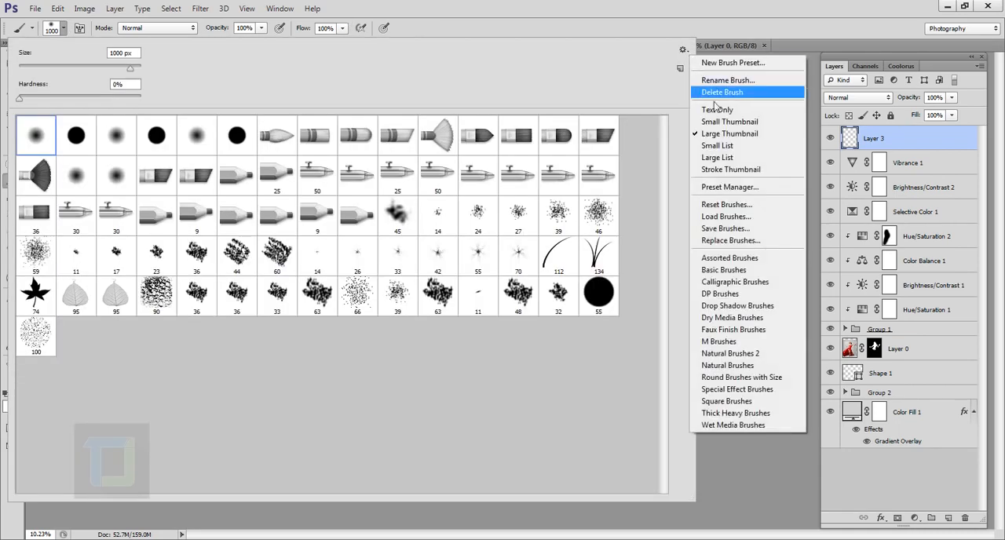
{"action": "left_click", "coordinate": [754, 260]}
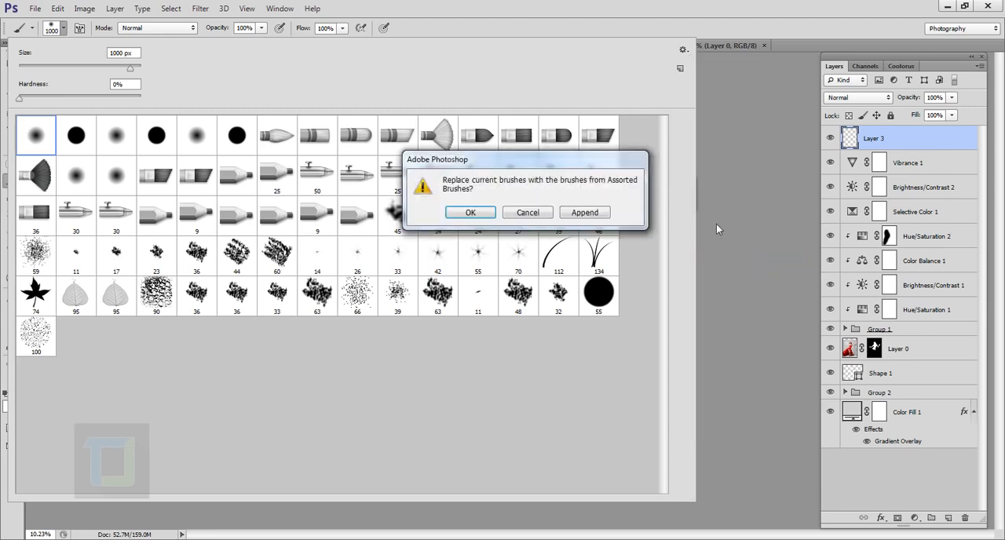
{"action": "left_click", "coordinate": [467, 213]}
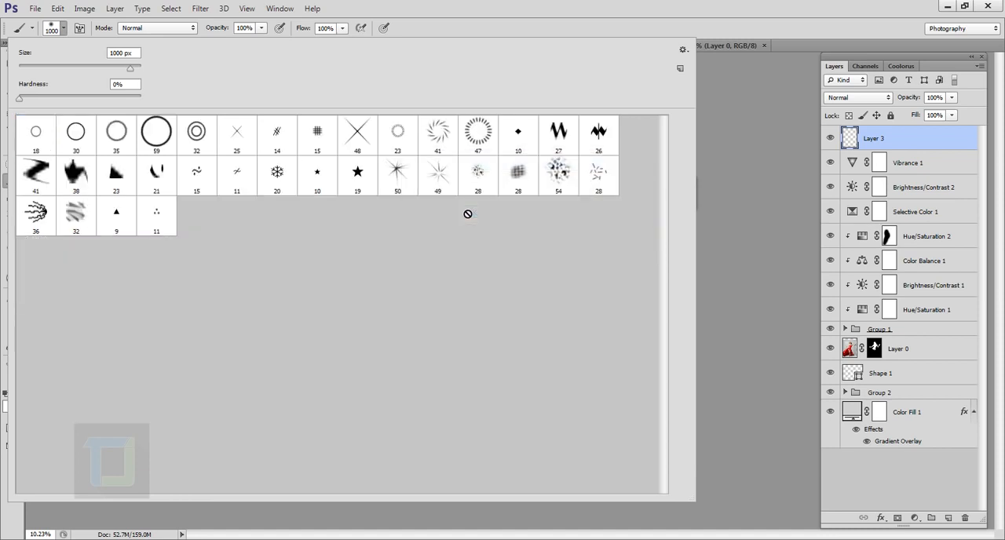
{"action": "left_click", "coordinate": [407, 178]}
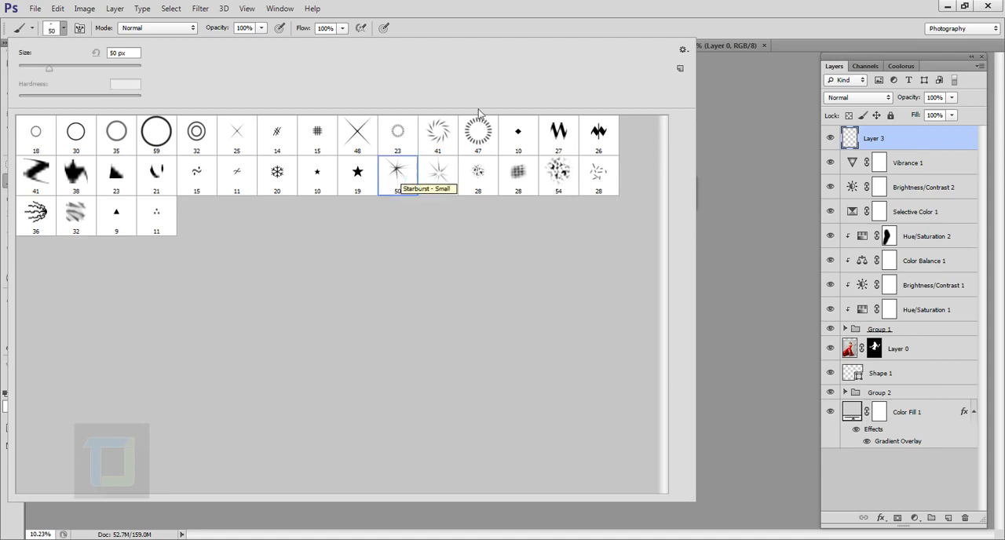
{"action": "left_click", "coordinate": [612, 10]}
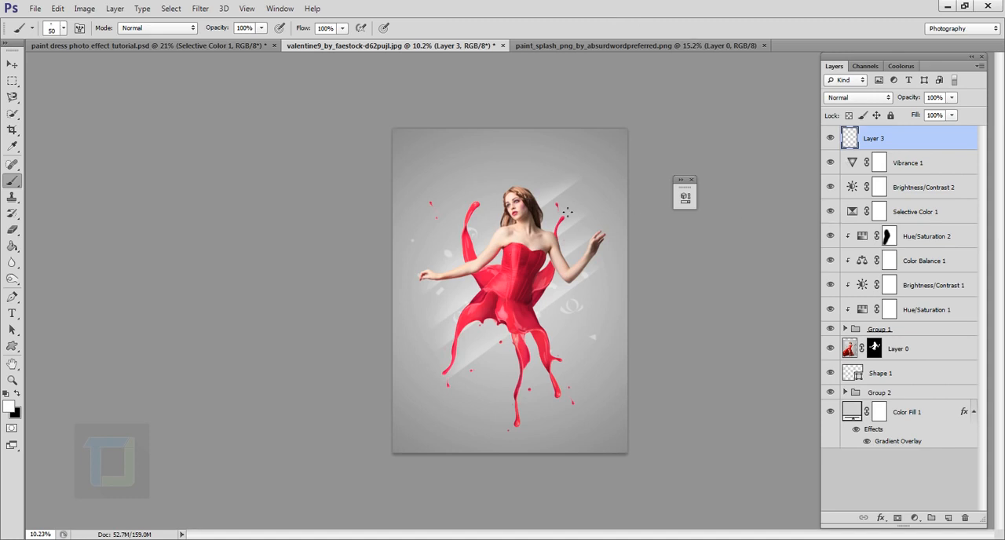
- Set the starburst brush to 400 px and stamp white sparkles on Layer 3 beside the model's head, below her arm and under the skirt
{"action": "scroll", "coordinate": [561, 212], "scroll_direction": "up", "scroll_amount": 3}
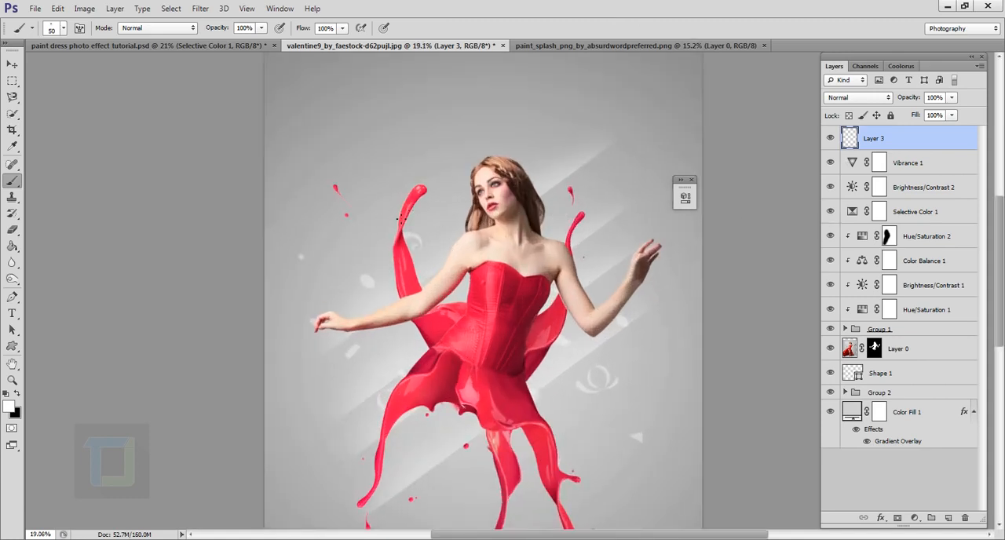
{"action": "key", "text": "bracketright"}
{"action": "key", "text": "bracketright"}
{"action": "key", "text": "bracketright"}
{"action": "key", "text": "bracketright"}
{"action": "key", "text": "bracketright"}
{"action": "key", "text": "bracketright"}
{"action": "key", "text": "bracketright"}
{"action": "key", "text": "bracketright"}
{"action": "key", "text": "bracketright"}
{"action": "key", "text": "bracketright"}
{"action": "key", "text": "bracketright"}
{"action": "key", "text": "bracketright"}
{"action": "key", "text": "bracketright"}
{"action": "key", "text": "bracketleft"}
{"action": "key", "text": "bracketleft"}
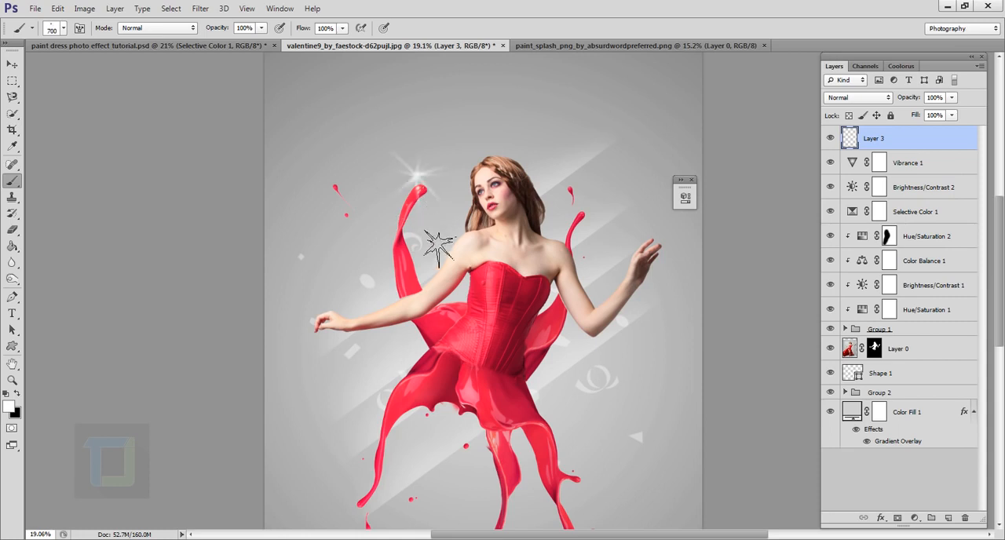
{"action": "scroll", "coordinate": [440, 250], "scroll_direction": "down", "scroll_amount": 1}
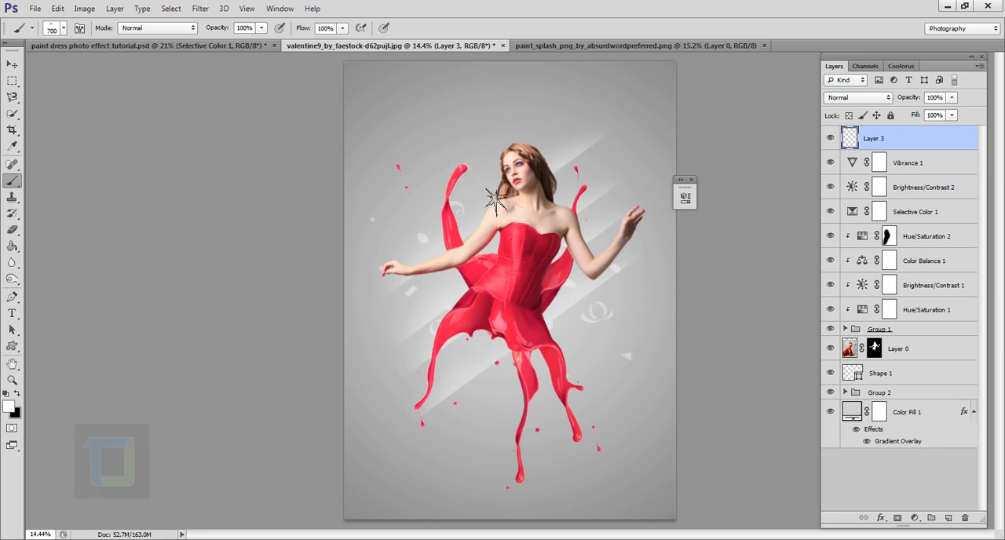
{"action": "key", "text": "bracketleft"}
{"action": "key", "text": "bracketleft"}
{"action": "key", "text": "bracketleft"}
{"action": "left_click", "coordinate": [426, 294]}
{"action": "left_click", "coordinate": [483, 382]}
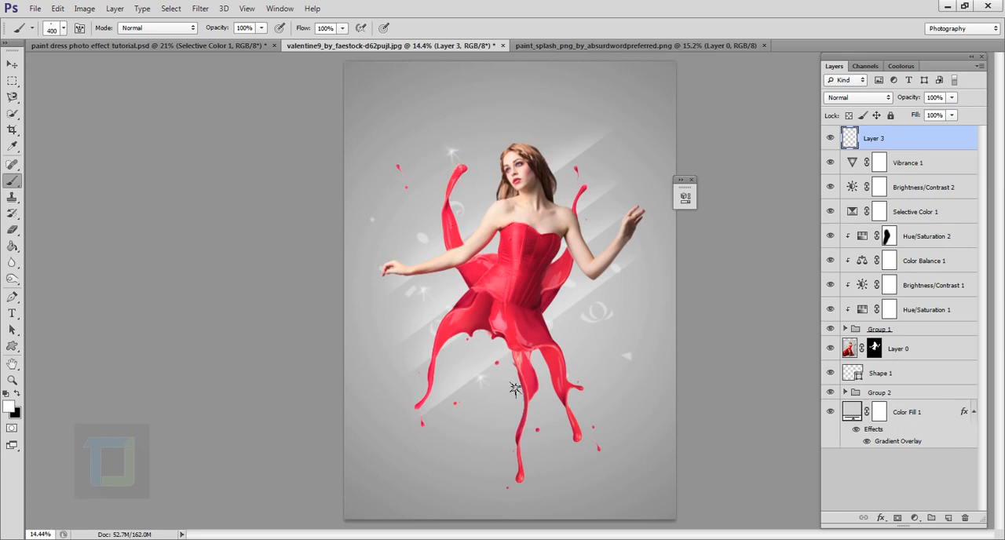
- Stamp more starburst sparkles on both sides of the skirt and in the background above the model's raised hand
{"action": "left_click", "coordinate": [599, 352]}
{"action": "left_click", "coordinate": [616, 161]}
{"action": "left_click", "coordinate": [407, 358]}
{"action": "left_click", "coordinate": [482, 429]}
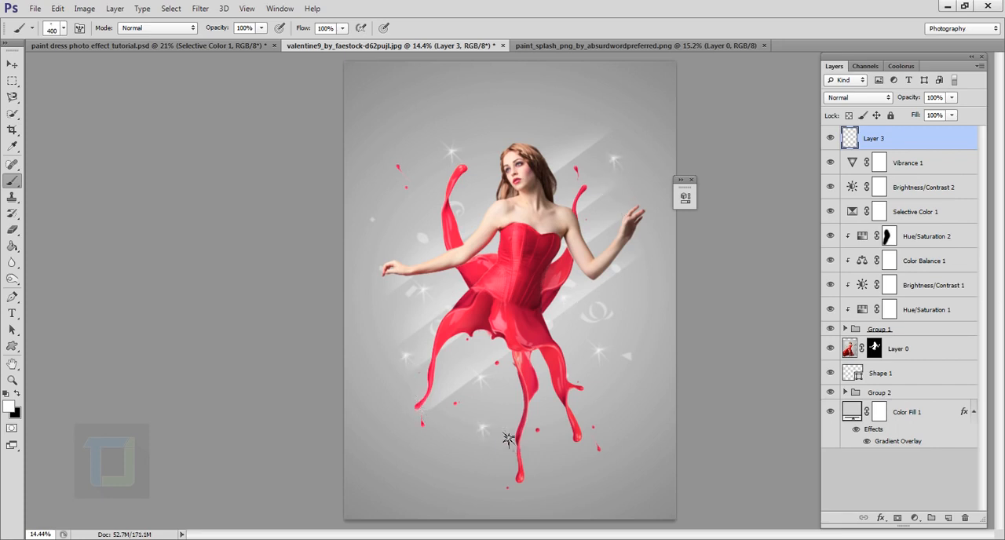
{"action": "left_click", "coordinate": [578, 434]}
{"action": "scroll", "coordinate": [643, 363], "scroll_direction": "down", "scroll_amount": 2}
{"action": "scroll", "coordinate": [573, 254], "scroll_direction": "up", "scroll_amount": 2}
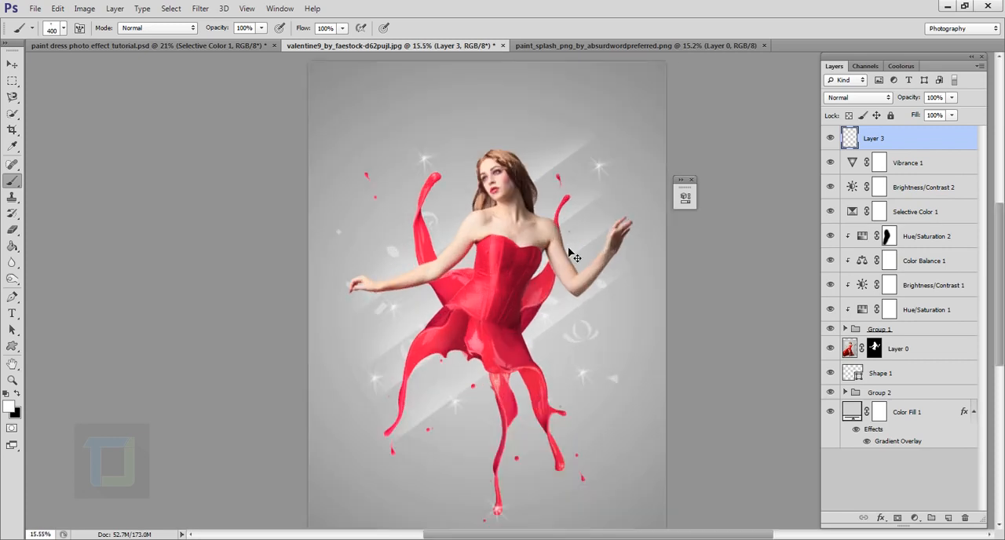
{"action": "scroll", "coordinate": [622, 304], "scroll_direction": "down", "scroll_amount": 1}
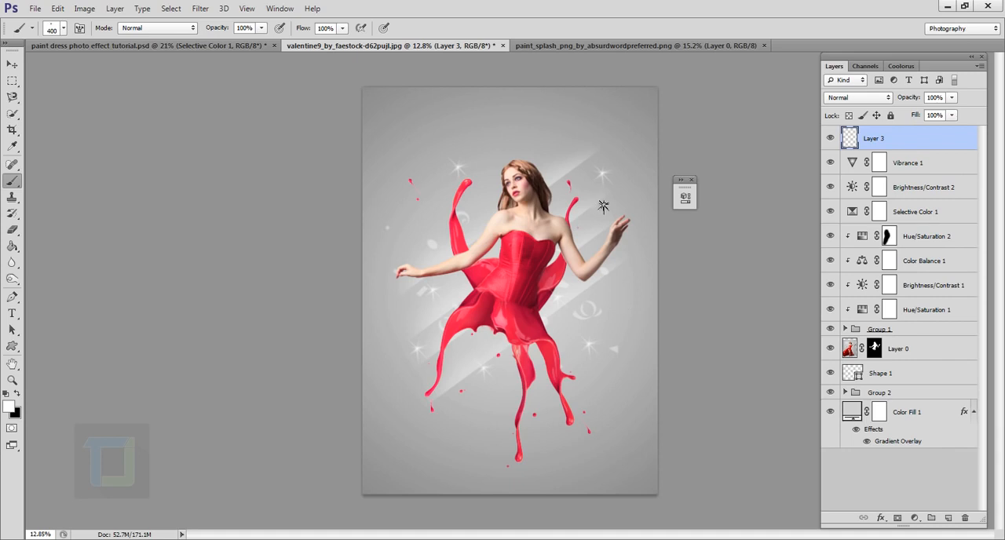
- Rotate the Shape 1 confetti to 90 degrees with Free Transform and reposition it behind the model
{"action": "left_click", "coordinate": [894, 393]}
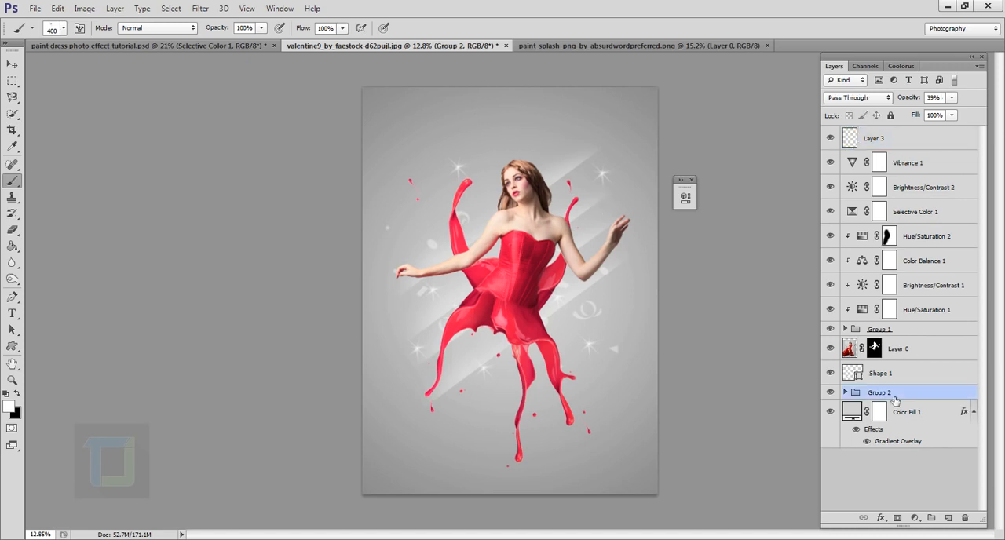
{"action": "left_click", "coordinate": [881, 373]}
{"action": "key", "text": "ctrl+t"}
{"action": "left_click_drag", "start_coordinate": [574, 132], "coordinate": [652, 393]}
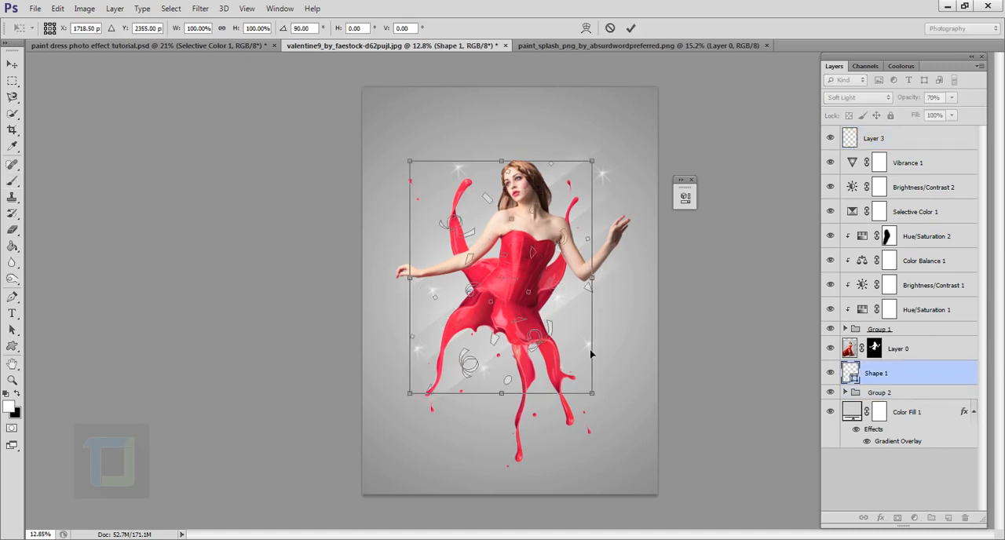
{"action": "left_click_drag", "start_coordinate": [537, 314], "coordinate": [544, 316]}
{"action": "left_click_drag", "start_coordinate": [599, 163], "coordinate": [605, 155]}
{"action": "left_click", "coordinate": [631, 28]}
- Lower the opacity of the Shape 1 confetti layer to 45%
{"action": "left_click", "coordinate": [928, 311]}
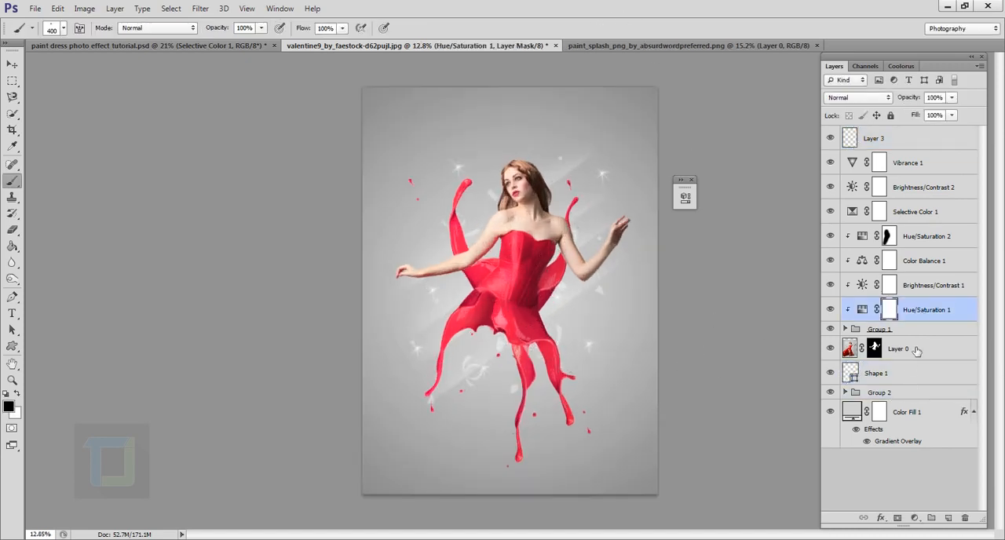
{"action": "left_click", "coordinate": [906, 375]}
{"action": "left_click", "coordinate": [910, 350]}
{"action": "left_click", "coordinate": [921, 167]}
{"action": "scroll", "coordinate": [691, 212], "scroll_direction": "down", "scroll_amount": 2}
{"action": "left_click", "coordinate": [884, 143]}
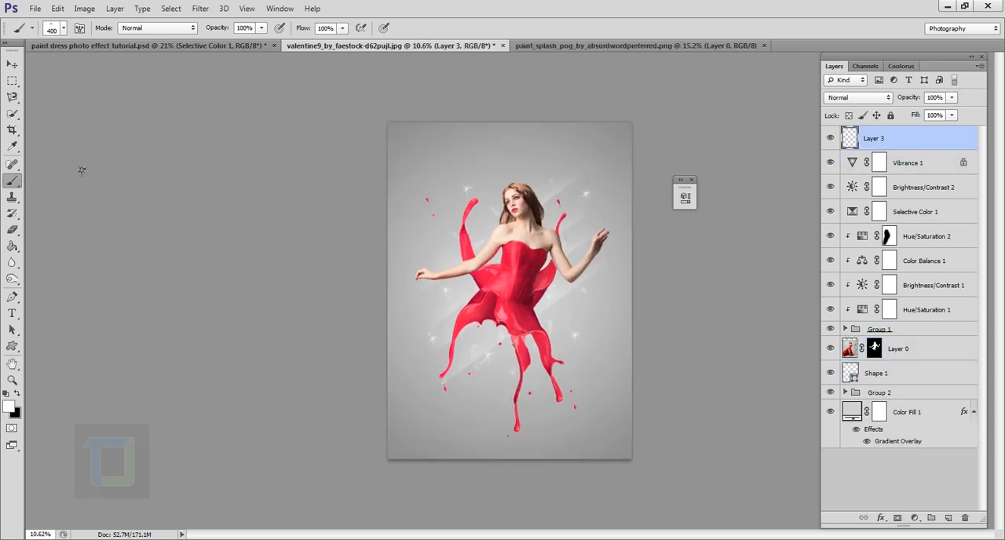
{"action": "left_click", "coordinate": [908, 165]}
{"action": "left_click", "coordinate": [882, 137]}
{"action": "scroll", "coordinate": [596, 406], "scroll_direction": "up", "scroll_amount": 1}
{"action": "left_click", "coordinate": [884, 374]}
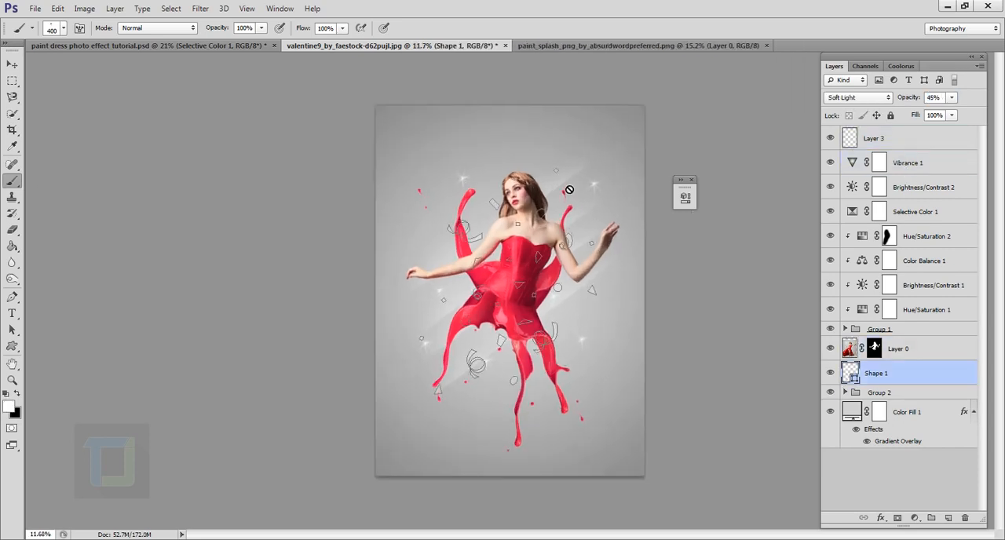
- Add two more sparkles on Layer 3, one beside the model's hair and one below the skirt
{"action": "left_click", "coordinate": [912, 145]}
{"action": "scroll", "coordinate": [711, 314], "scroll_direction": "up", "scroll_amount": 1}
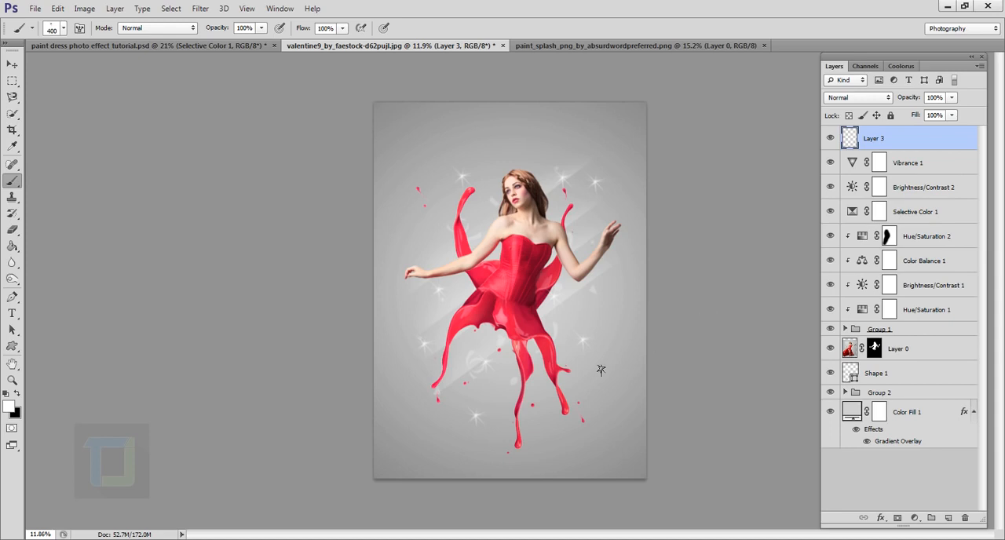
{"action": "scroll", "coordinate": [601, 370], "scroll_direction": "up", "scroll_amount": 1}
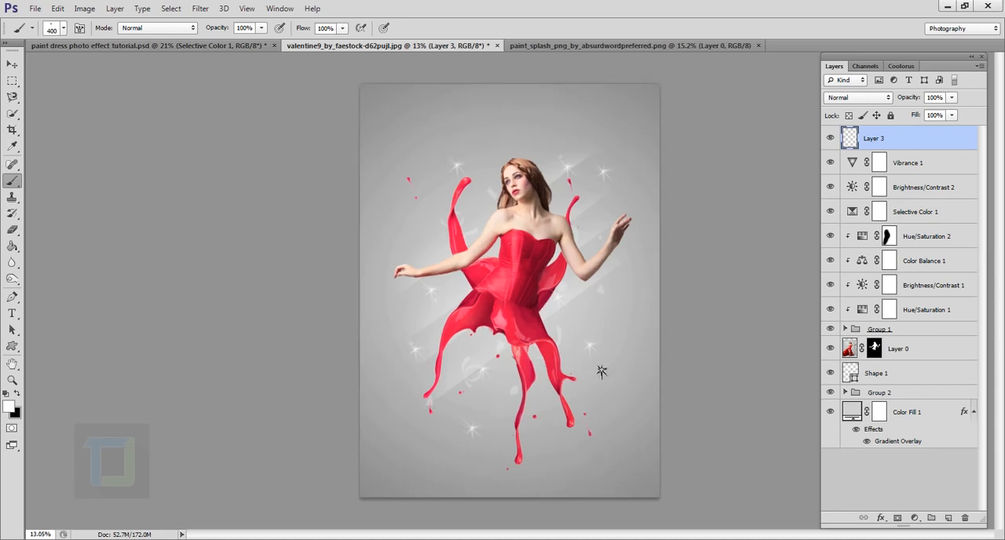
{"action": "scroll", "coordinate": [601, 370], "scroll_direction": "up", "scroll_amount": 1}
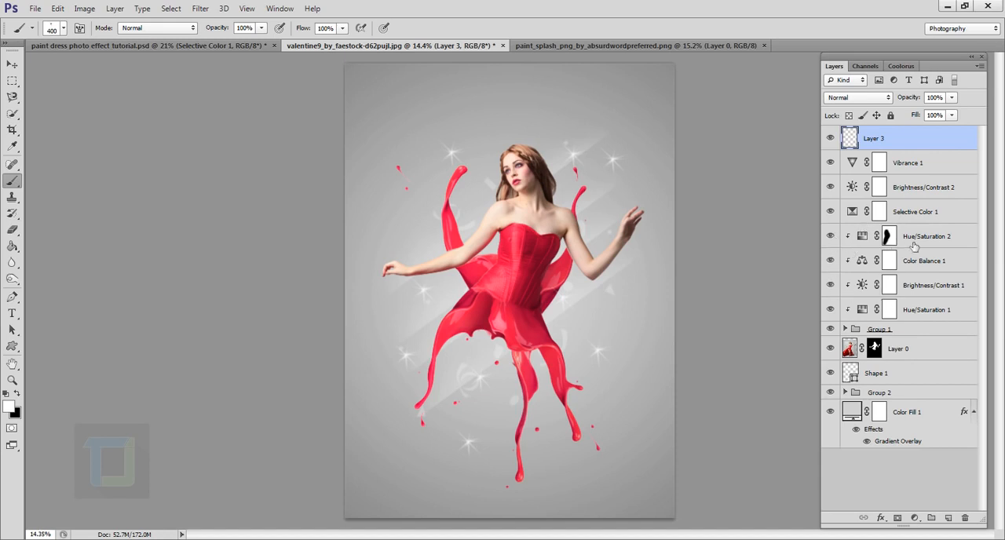
- Review the splash skirt with only Group 1 and Hue/Saturation 1 shown, and compare the image with Selective Color 1 off and on
{"action": "left_click", "coordinate": [839, 313], "text": "alt"}
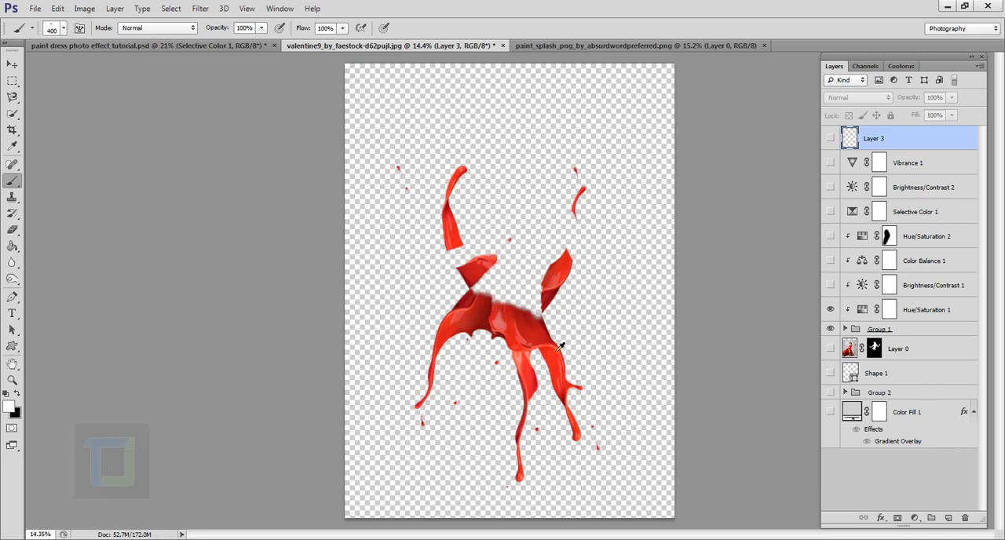
{"action": "left_click", "coordinate": [835, 332], "text": "alt"}
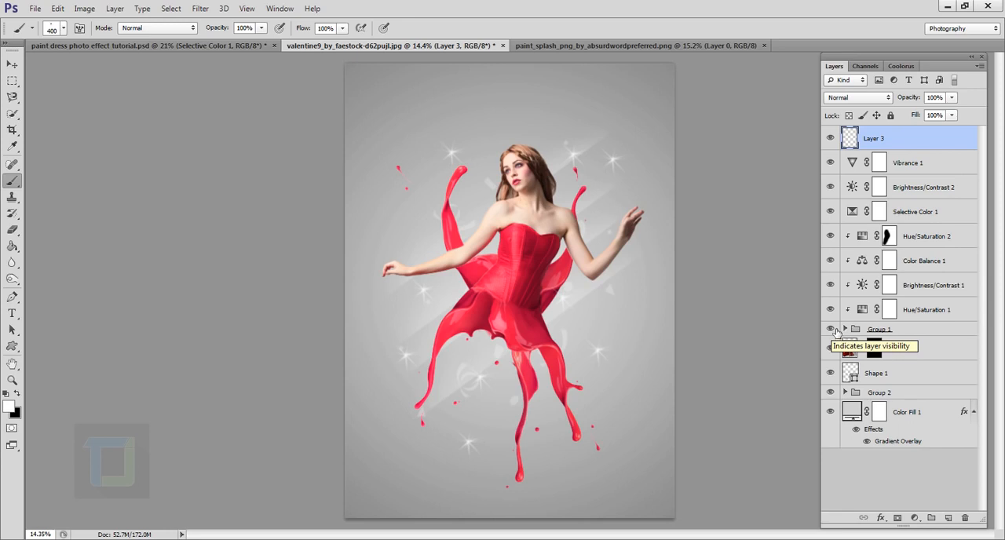
{"action": "left_click", "coordinate": [866, 290]}
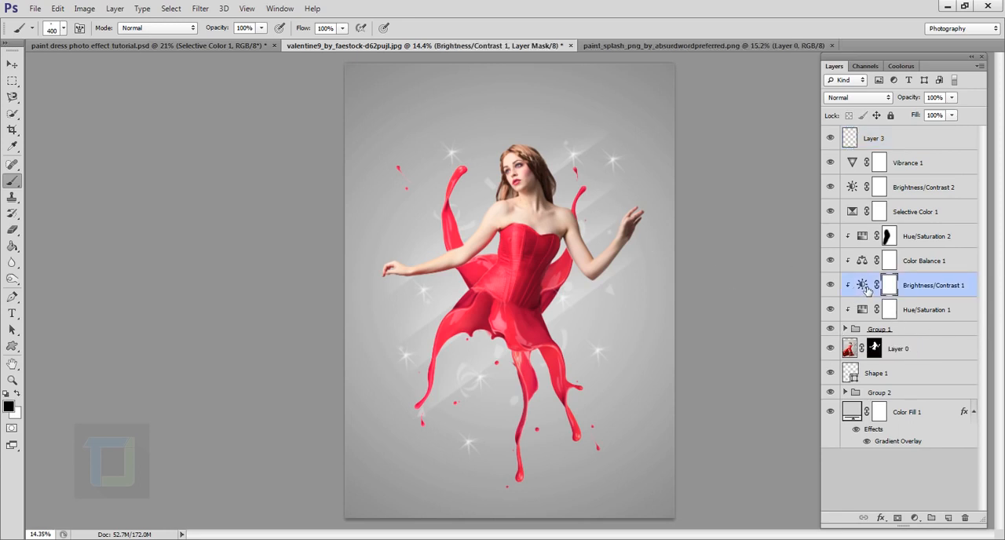
{"action": "left_click", "coordinate": [831, 213]}
{"action": "left_click", "coordinate": [831, 213]}
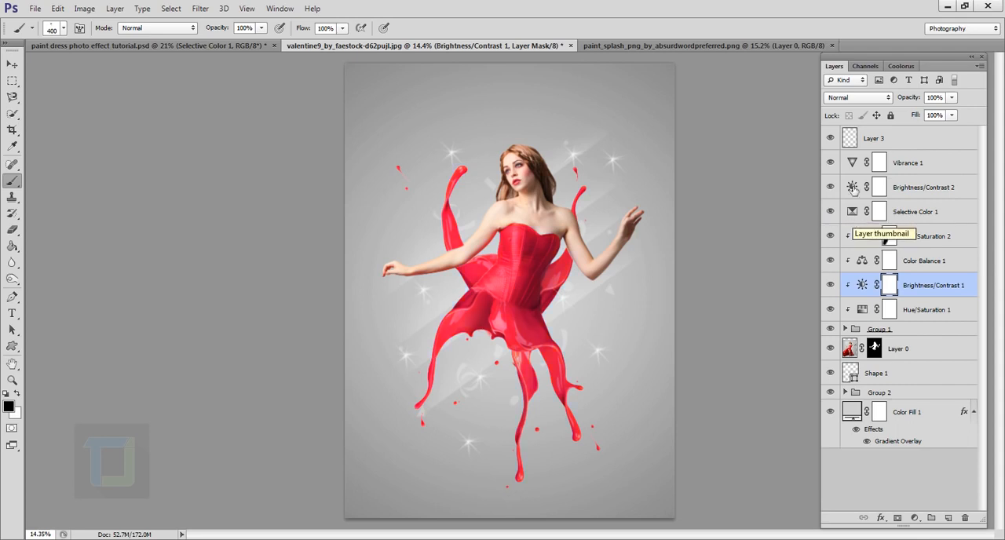
{"action": "scroll", "coordinate": [691, 233], "scroll_direction": "down", "scroll_amount": 1}
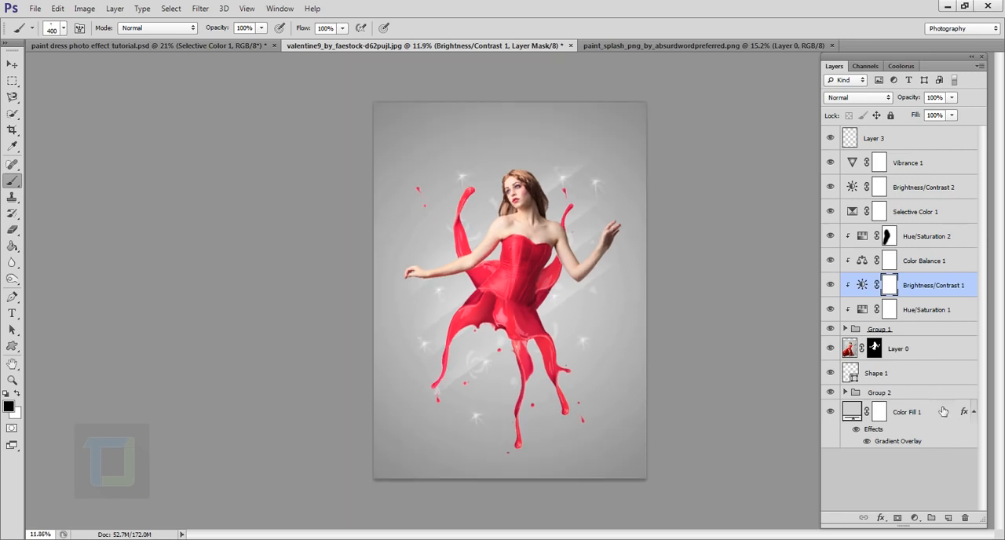
- Select the 20 px snowflake preset for the Brush tool
{"action": "left_click", "coordinate": [63, 28]}
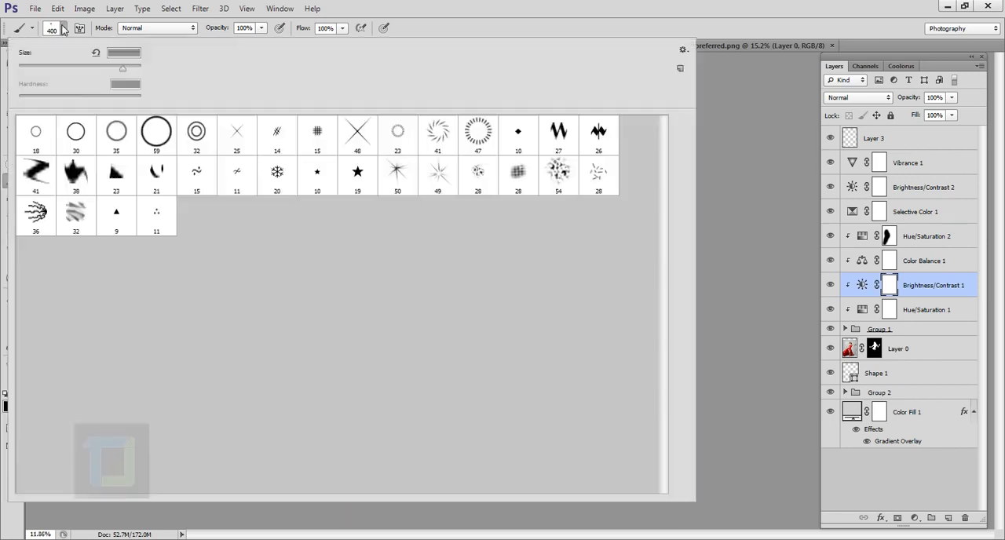
{"action": "left_click", "coordinate": [282, 178]}
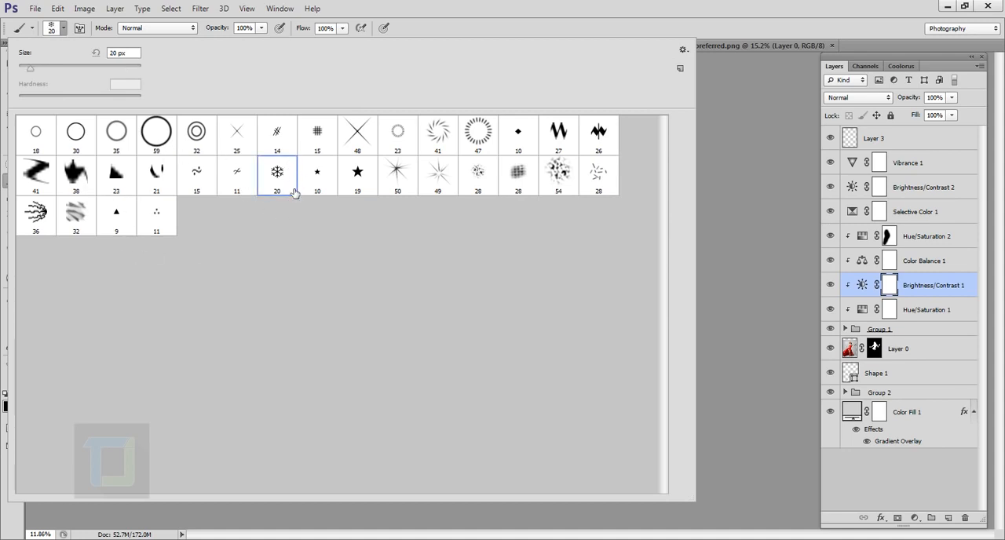
{"action": "left_click", "coordinate": [528, 3]}
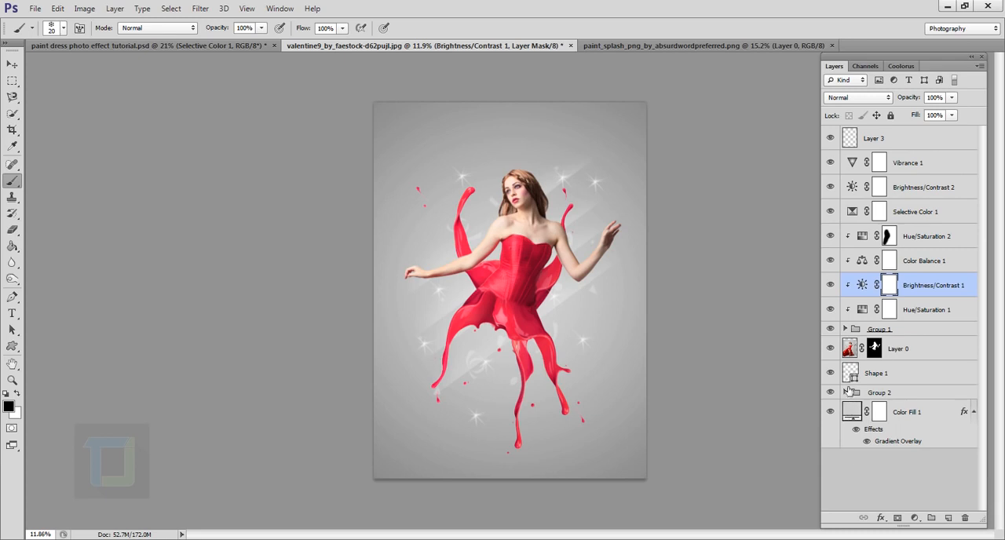
- Check the confetti with the Shape 1 layer hidden and shown, and view the Custom Shape tool's available shapes
{"action": "scroll", "coordinate": [494, 399], "scroll_direction": "up", "scroll_amount": 2}
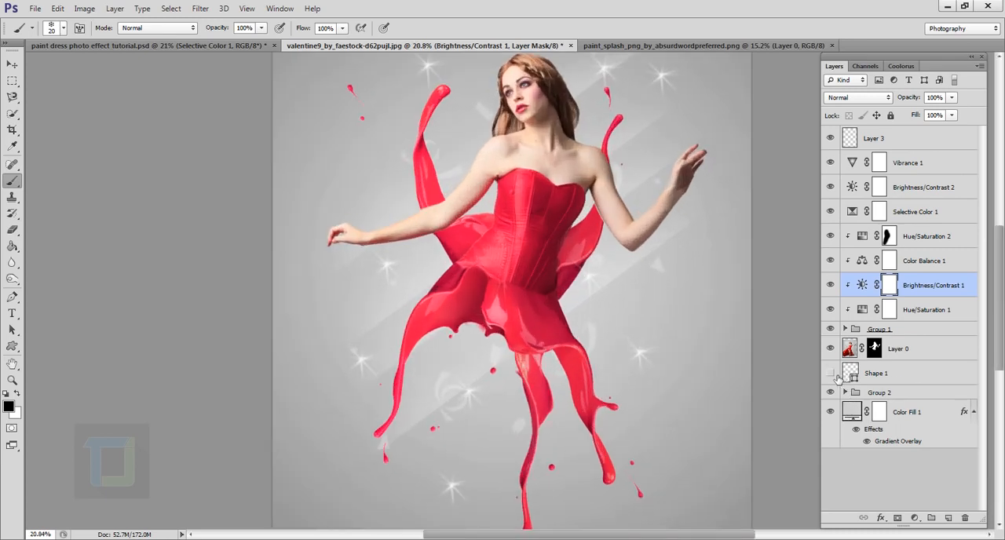
{"action": "scroll", "coordinate": [677, 321], "scroll_direction": "down", "scroll_amount": 2}
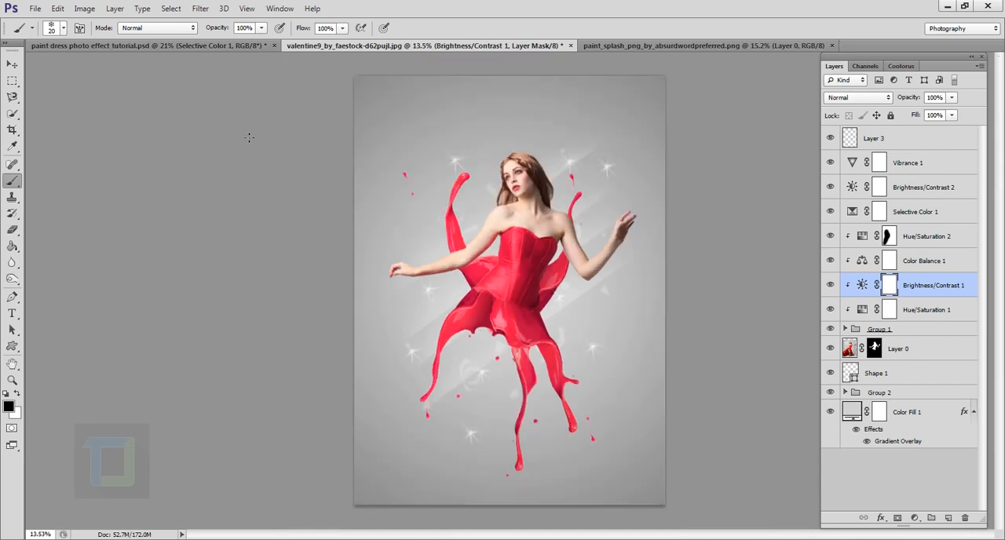
{"action": "left_click", "coordinate": [12, 345]}
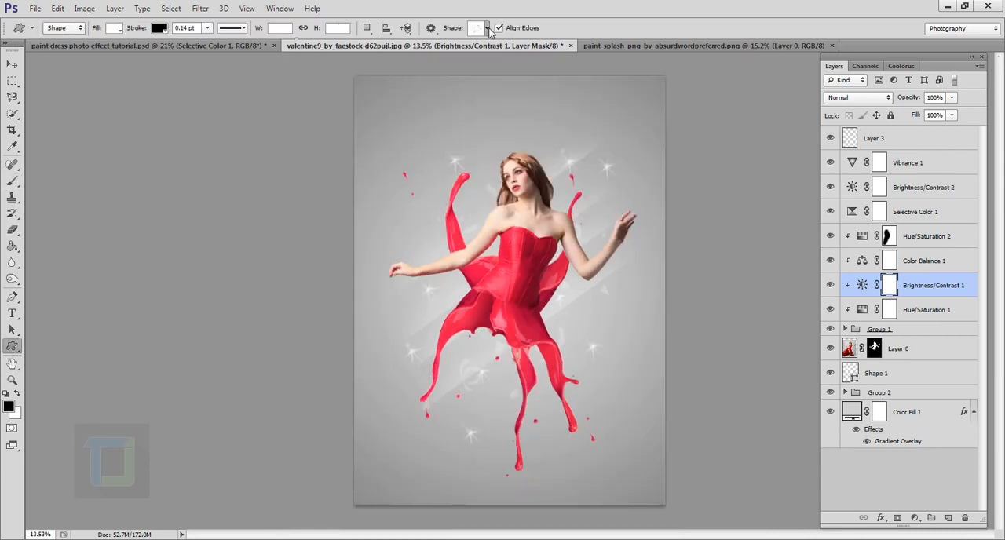
{"action": "left_click", "coordinate": [487, 28]}
{"action": "left_click", "coordinate": [564, 6]}
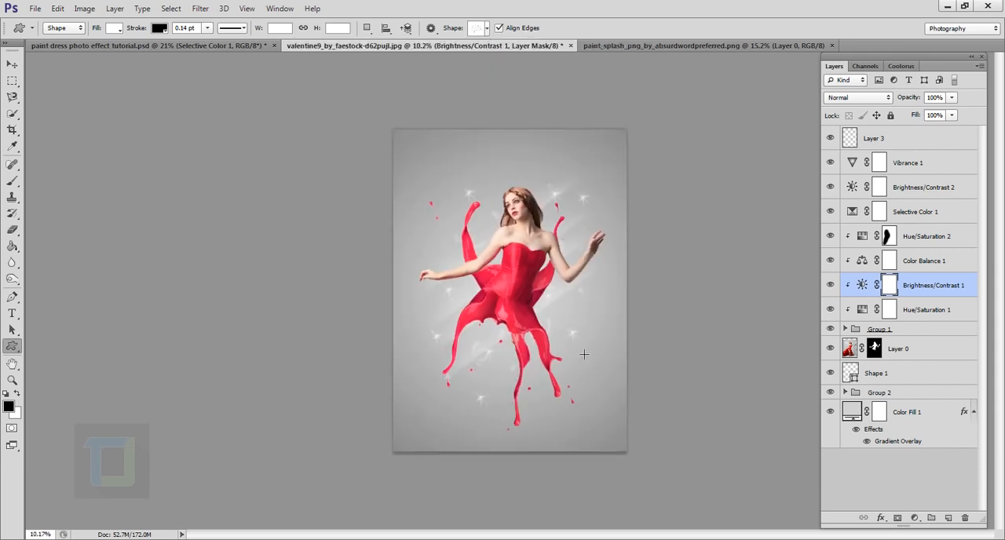
- Examine the finished paint dress composite both close up and as a whole
{"action": "scroll", "coordinate": [549, 342], "scroll_direction": "up", "scroll_amount": 2}
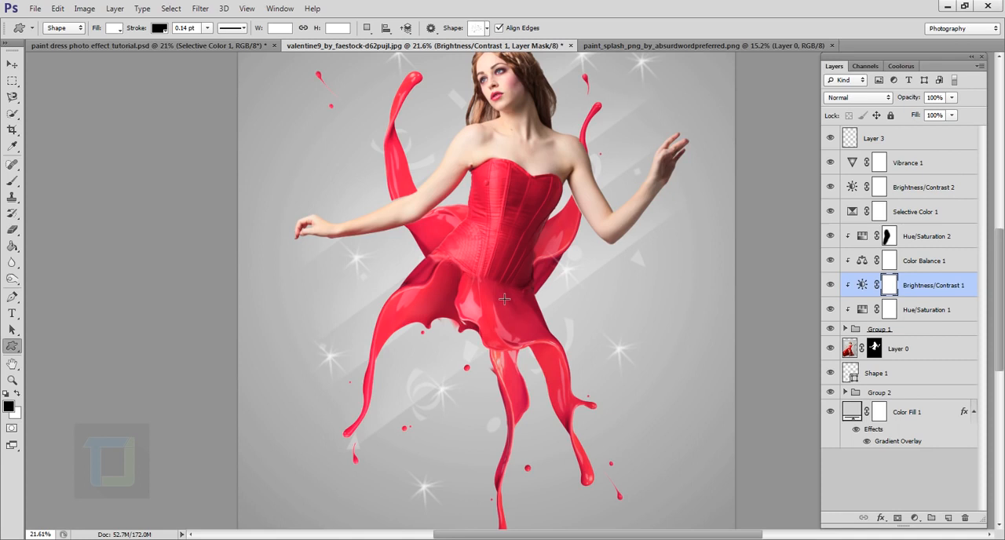
{"action": "scroll", "coordinate": [505, 299], "scroll_direction": "down", "scroll_amount": 2}
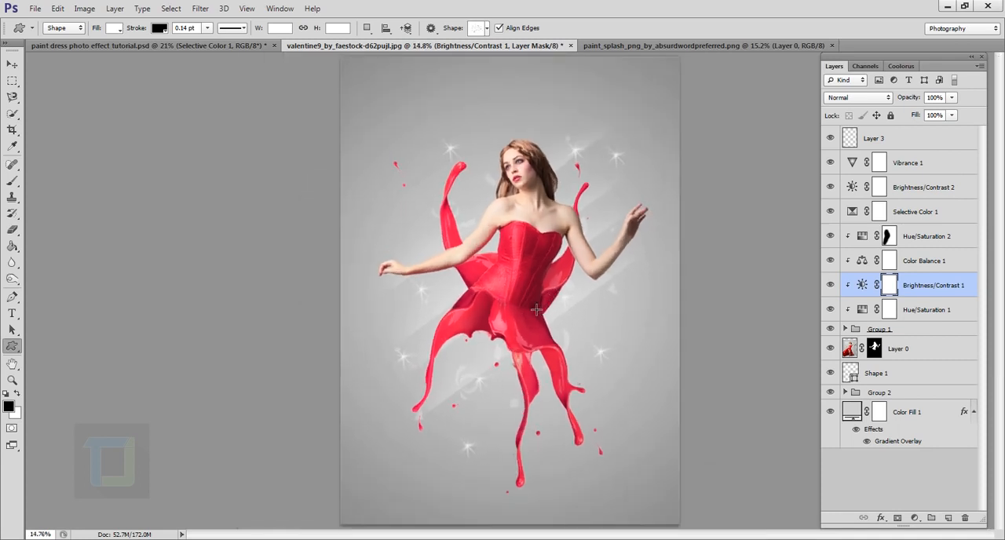
{"action": "scroll", "coordinate": [533, 329], "scroll_direction": "up", "scroll_amount": 1}
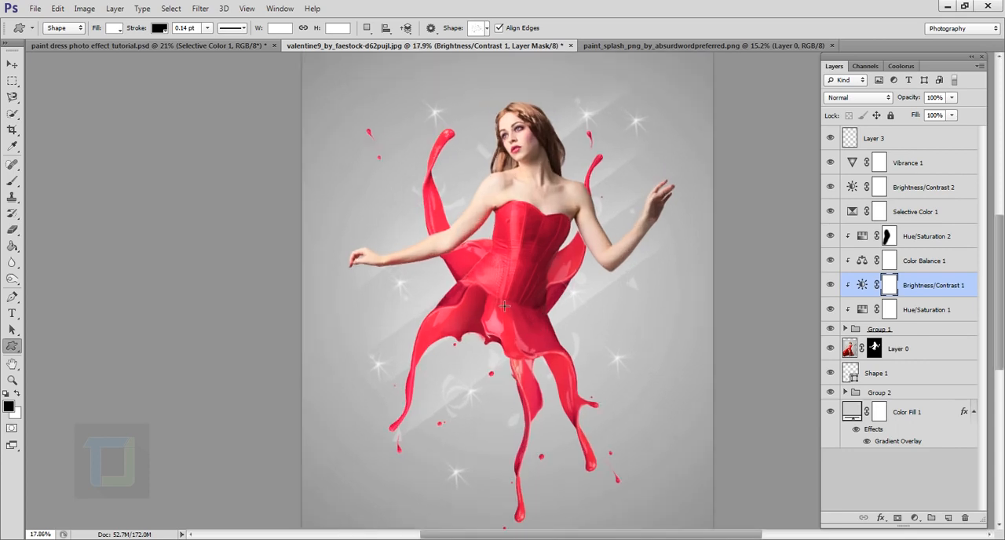
{"action": "scroll", "coordinate": [522, 312], "scroll_direction": "up", "scroll_amount": 2}
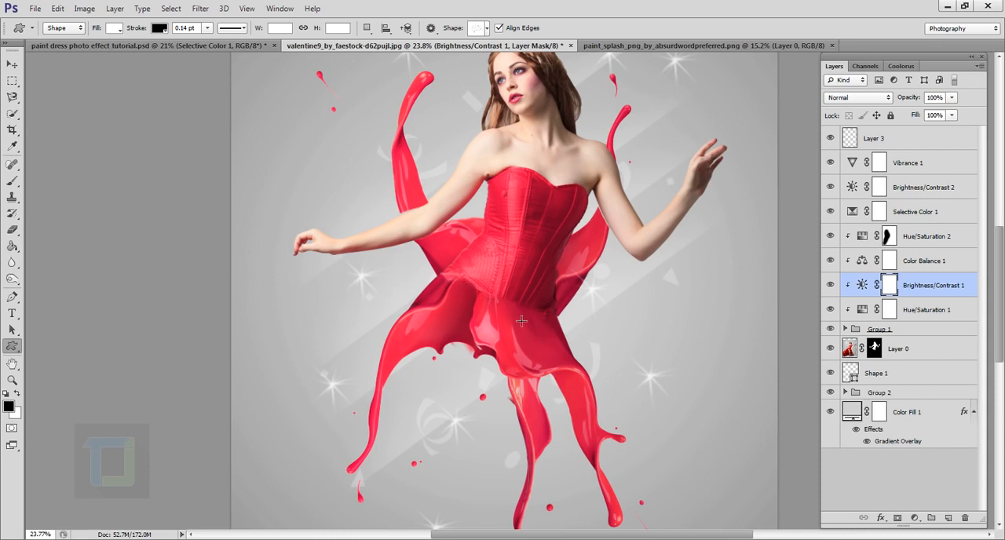
{"action": "scroll", "coordinate": [521, 320], "scroll_direction": "down", "scroll_amount": 1}
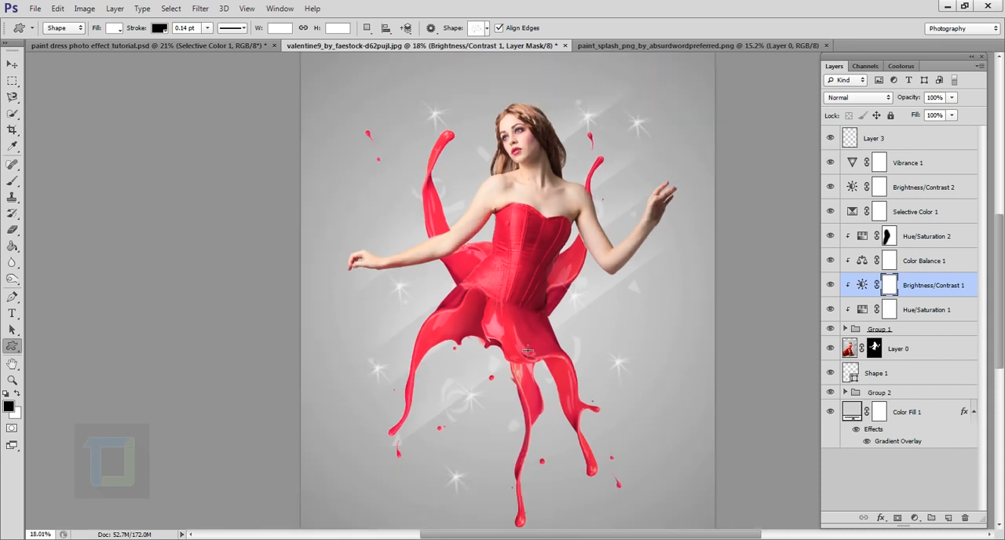
{"action": "scroll", "coordinate": [533, 316], "scroll_direction": "down", "scroll_amount": 1}
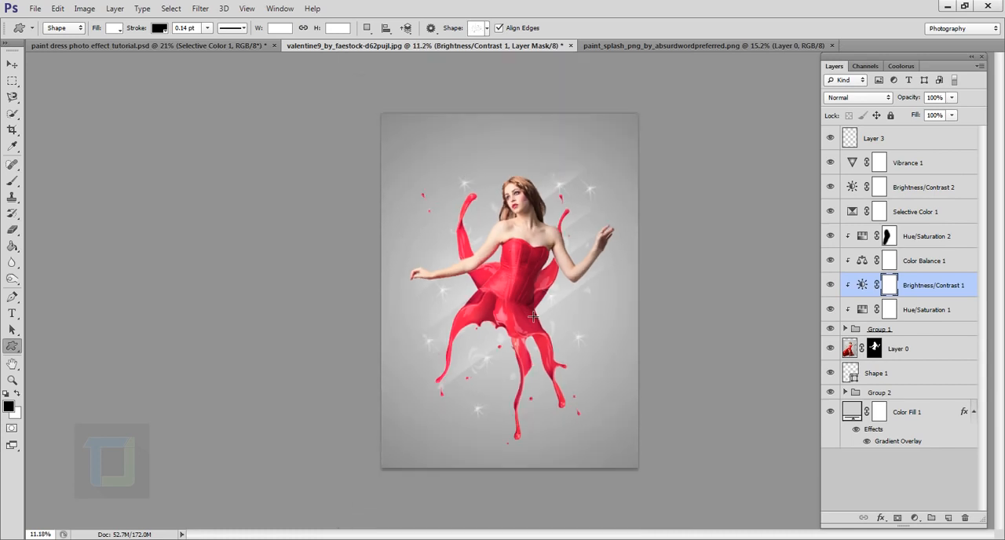
{"action": "scroll", "coordinate": [533, 316], "scroll_direction": "down", "scroll_amount": 1}
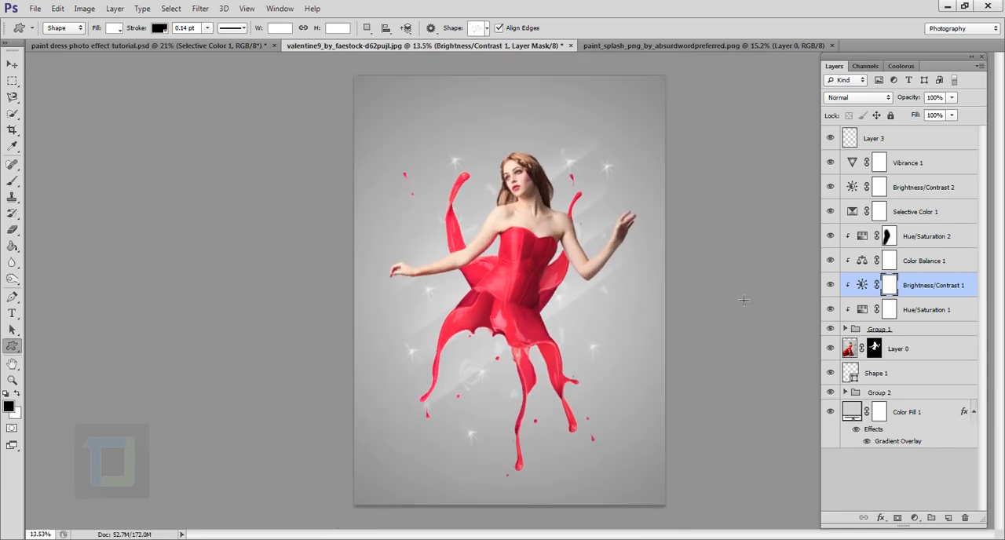